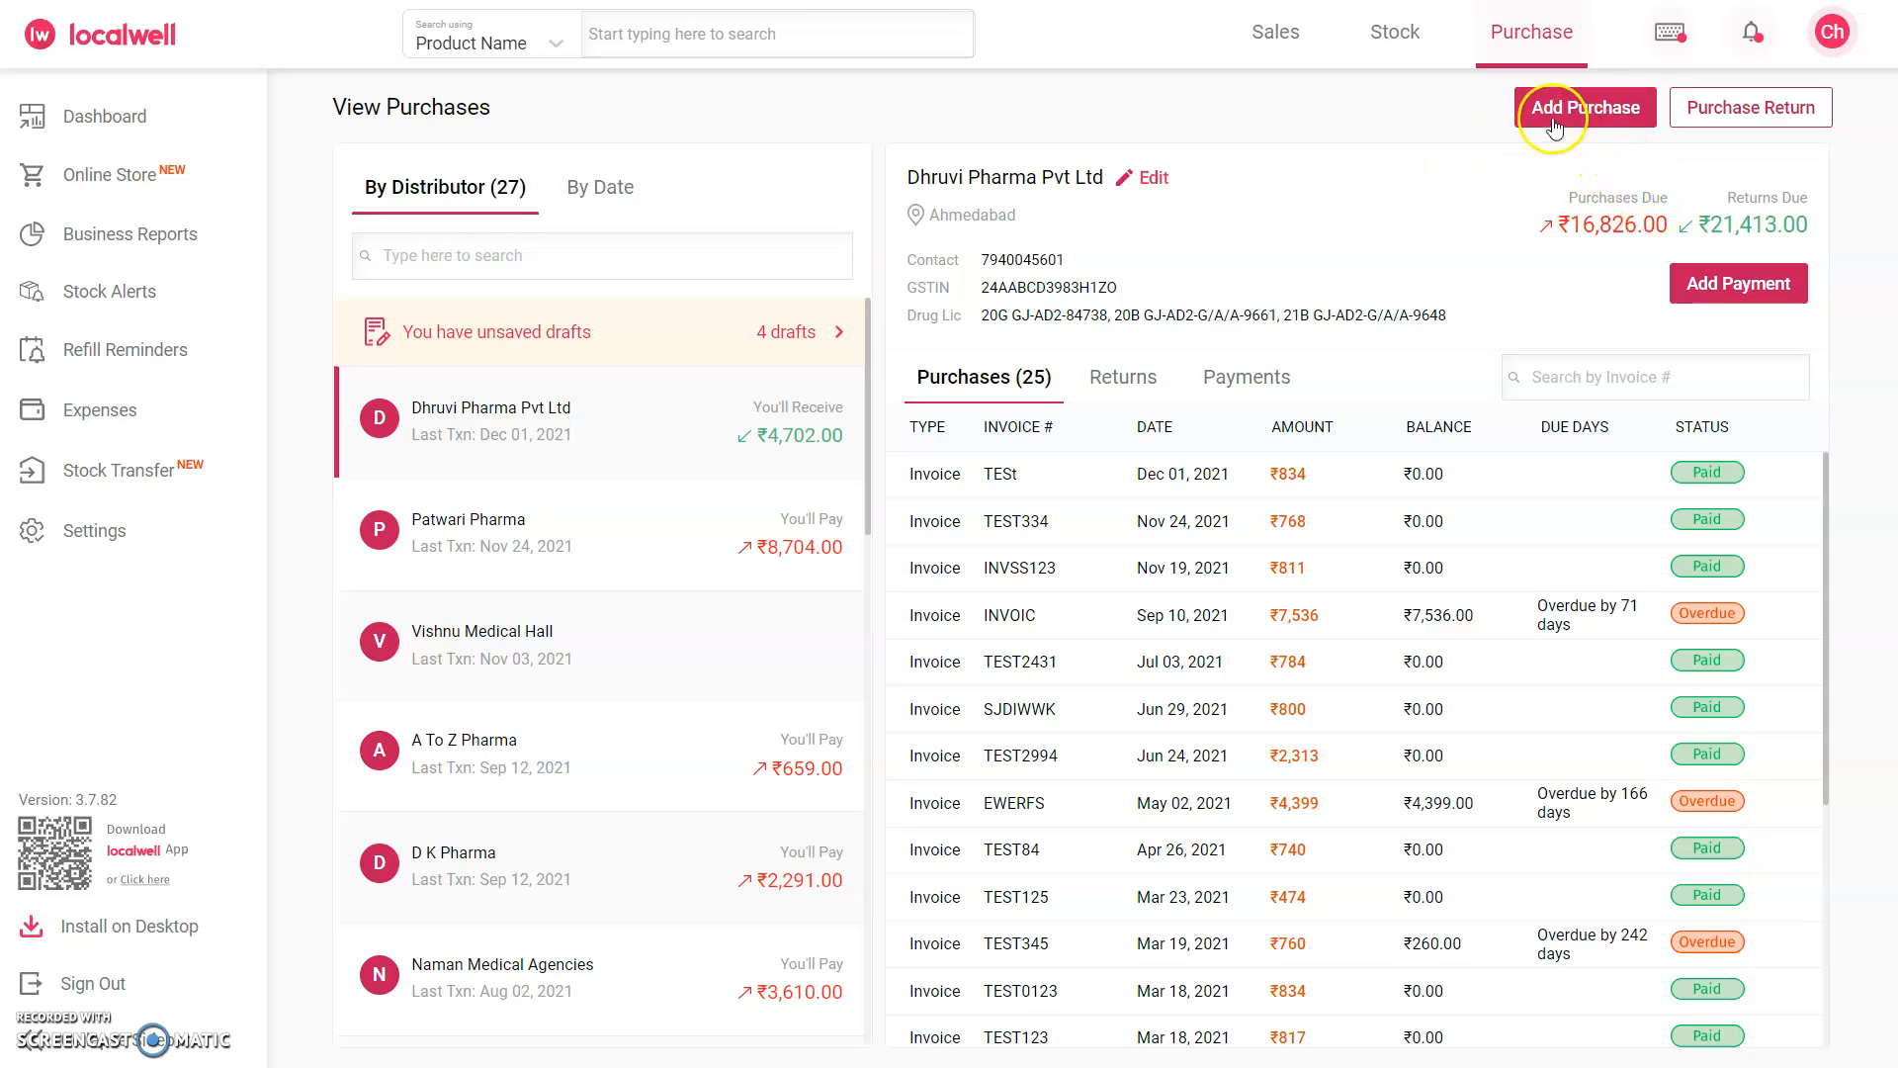
Step: Start a new purchase with Hyderabad as the distributor's district and PATWARI PHARMA as the distributor
click(1587, 108)
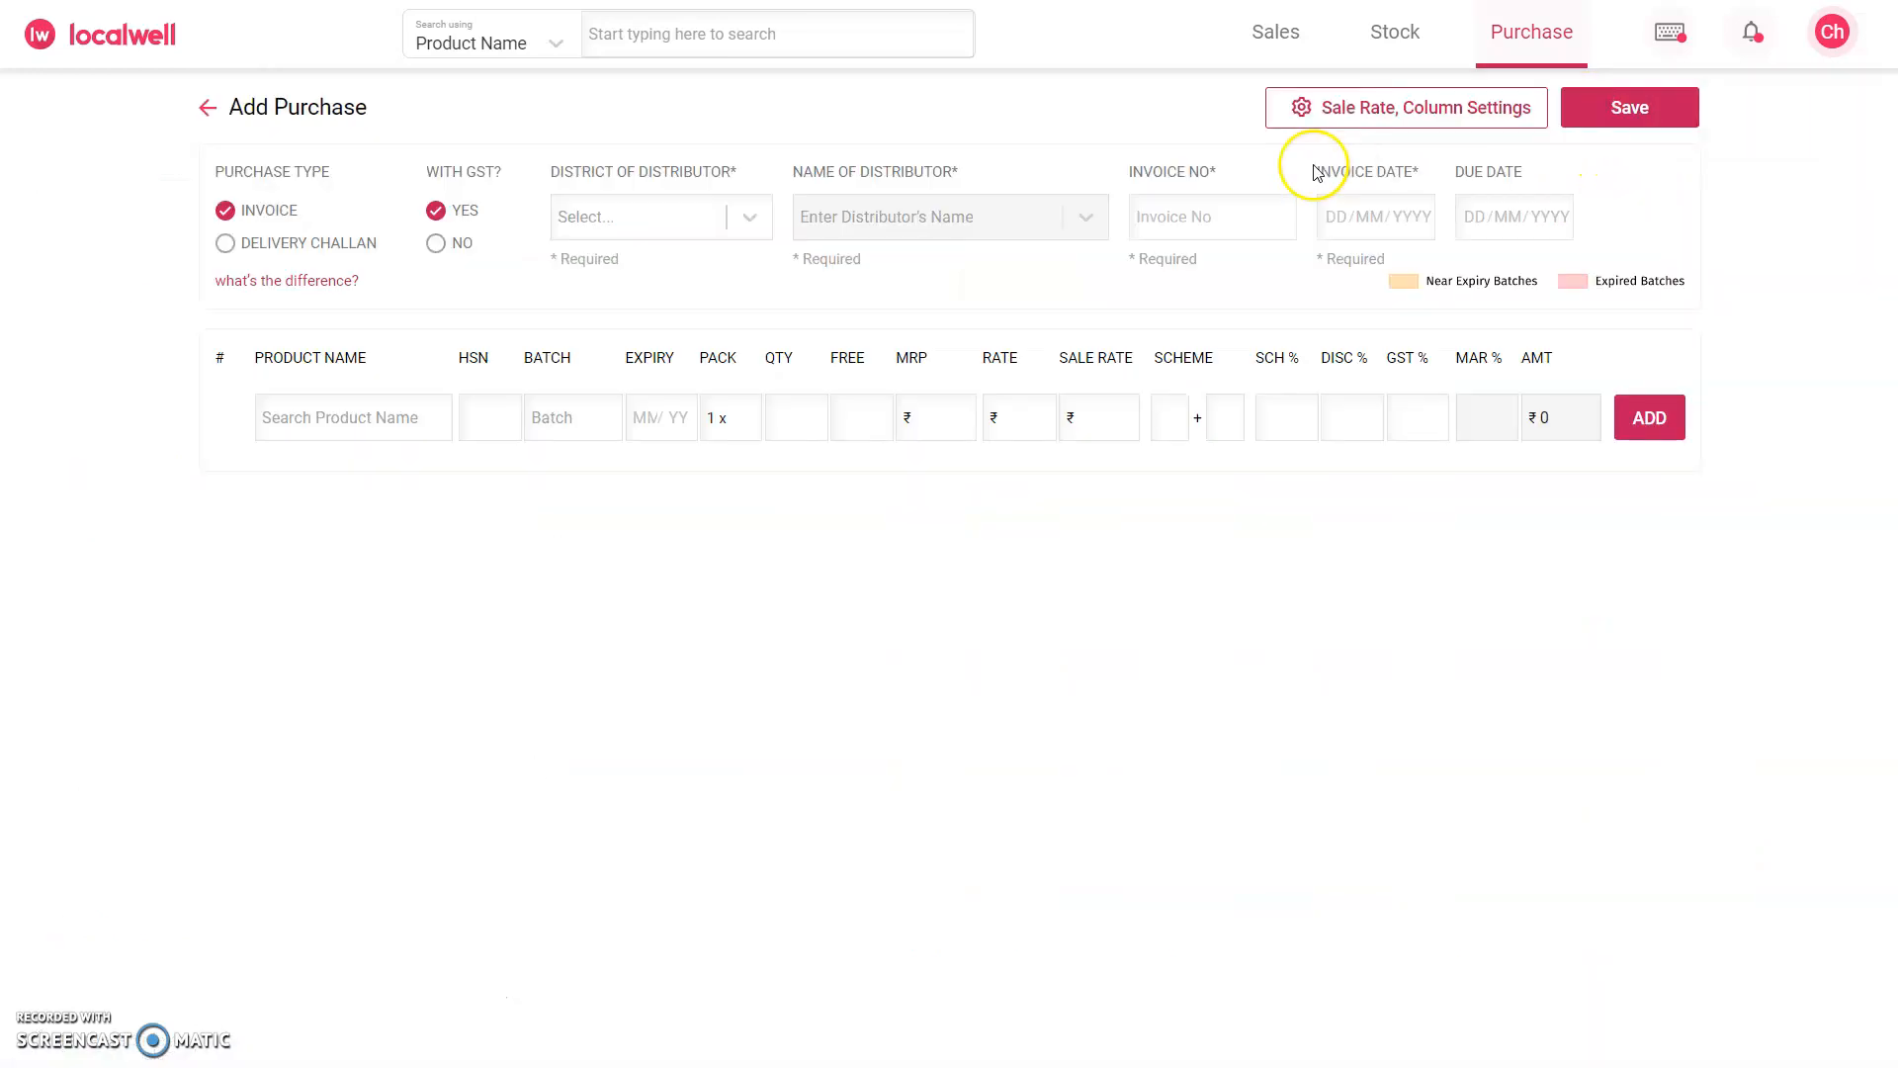
click(702, 218)
text(hyder)
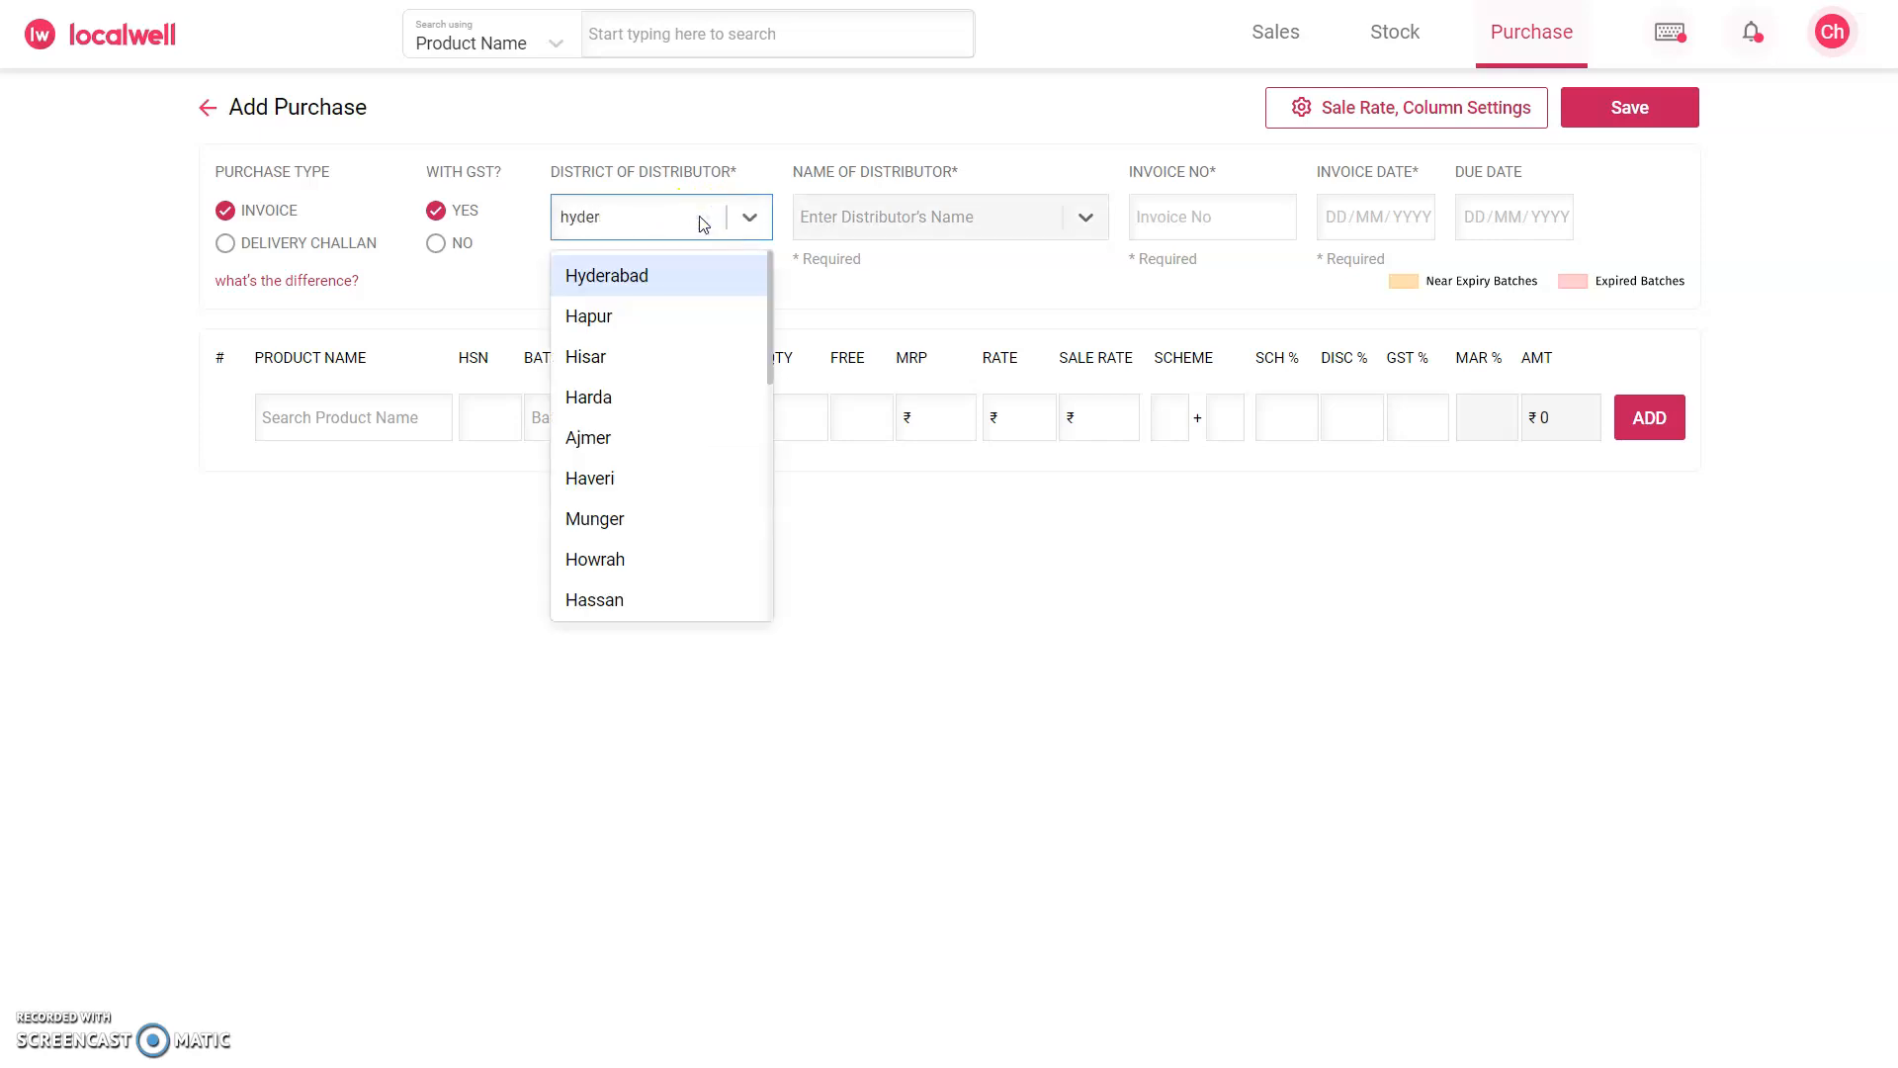
key(Return)
click(861, 229)
text(patwari)
key(Return)
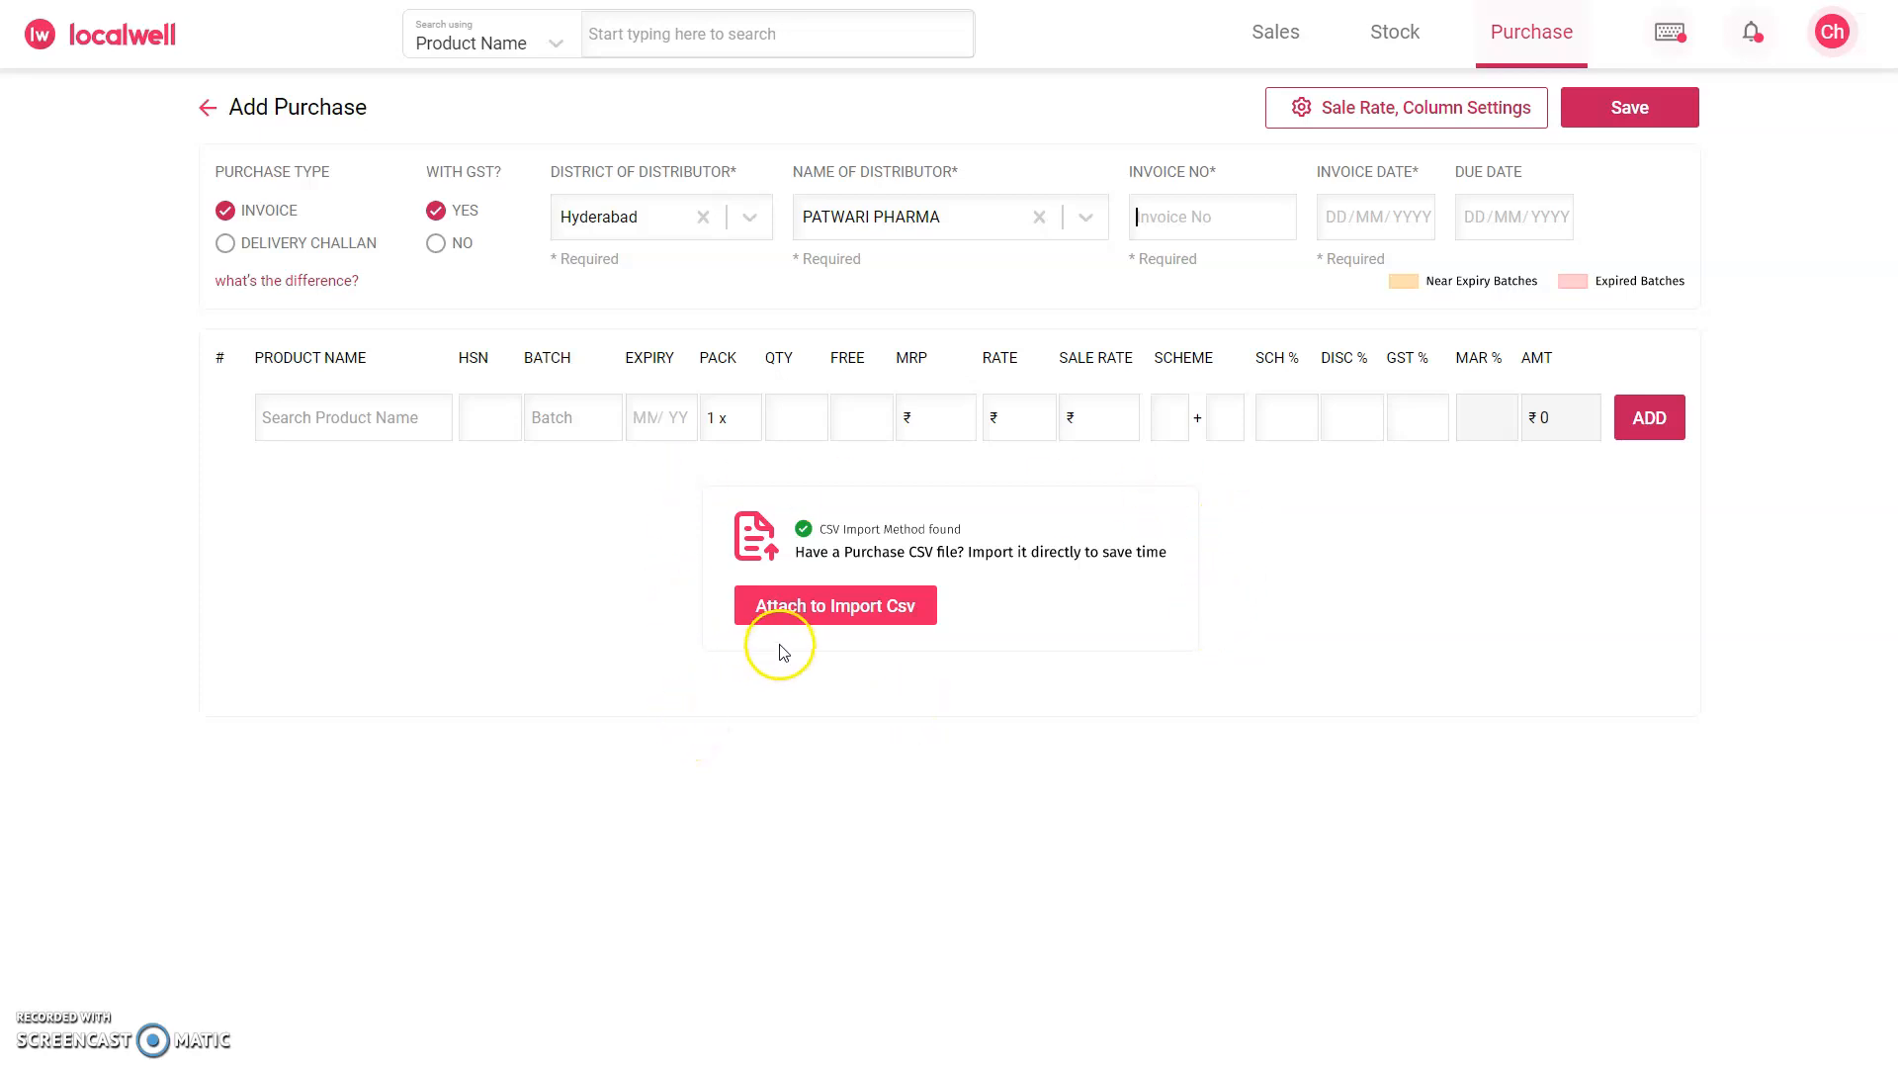
Step: Import the purchase CSV file E2LIDLb7x7ArEayD0H1NRLe8 from the Downloads folder
click(831, 614)
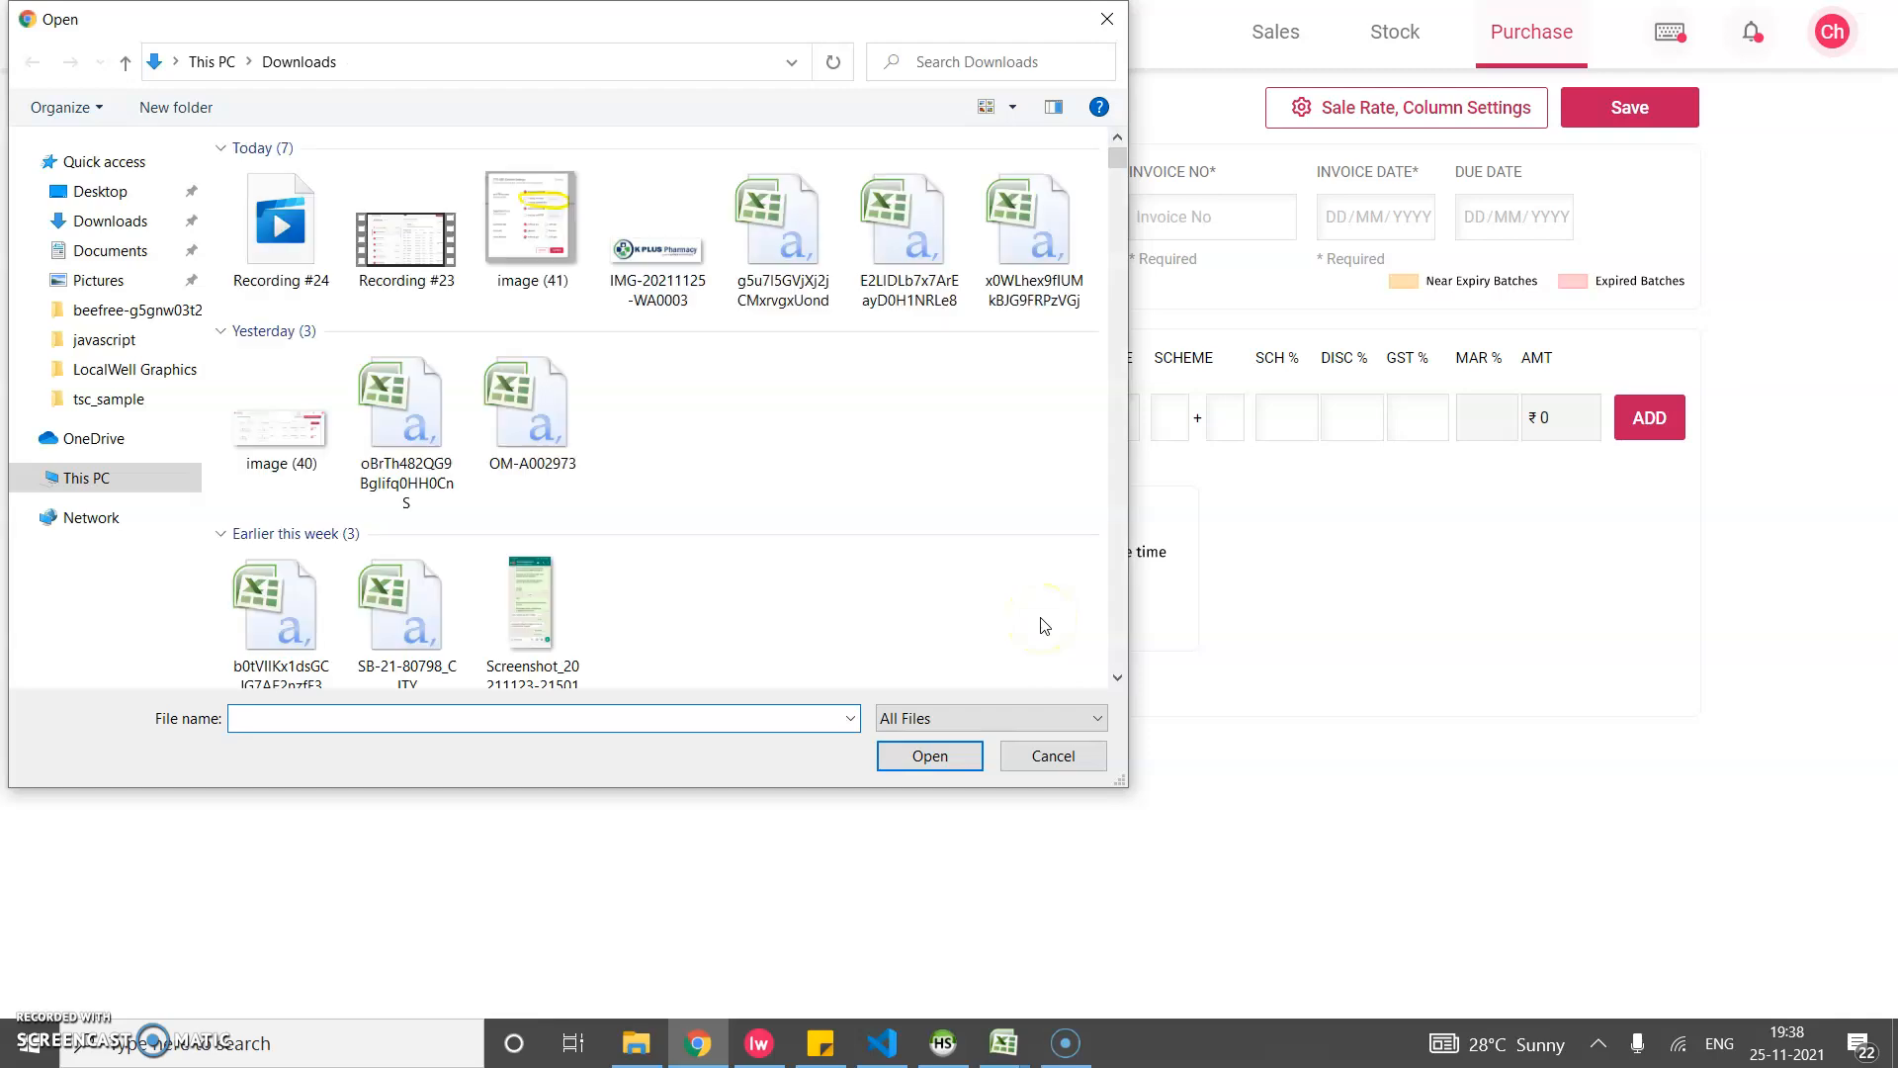
click(890, 224)
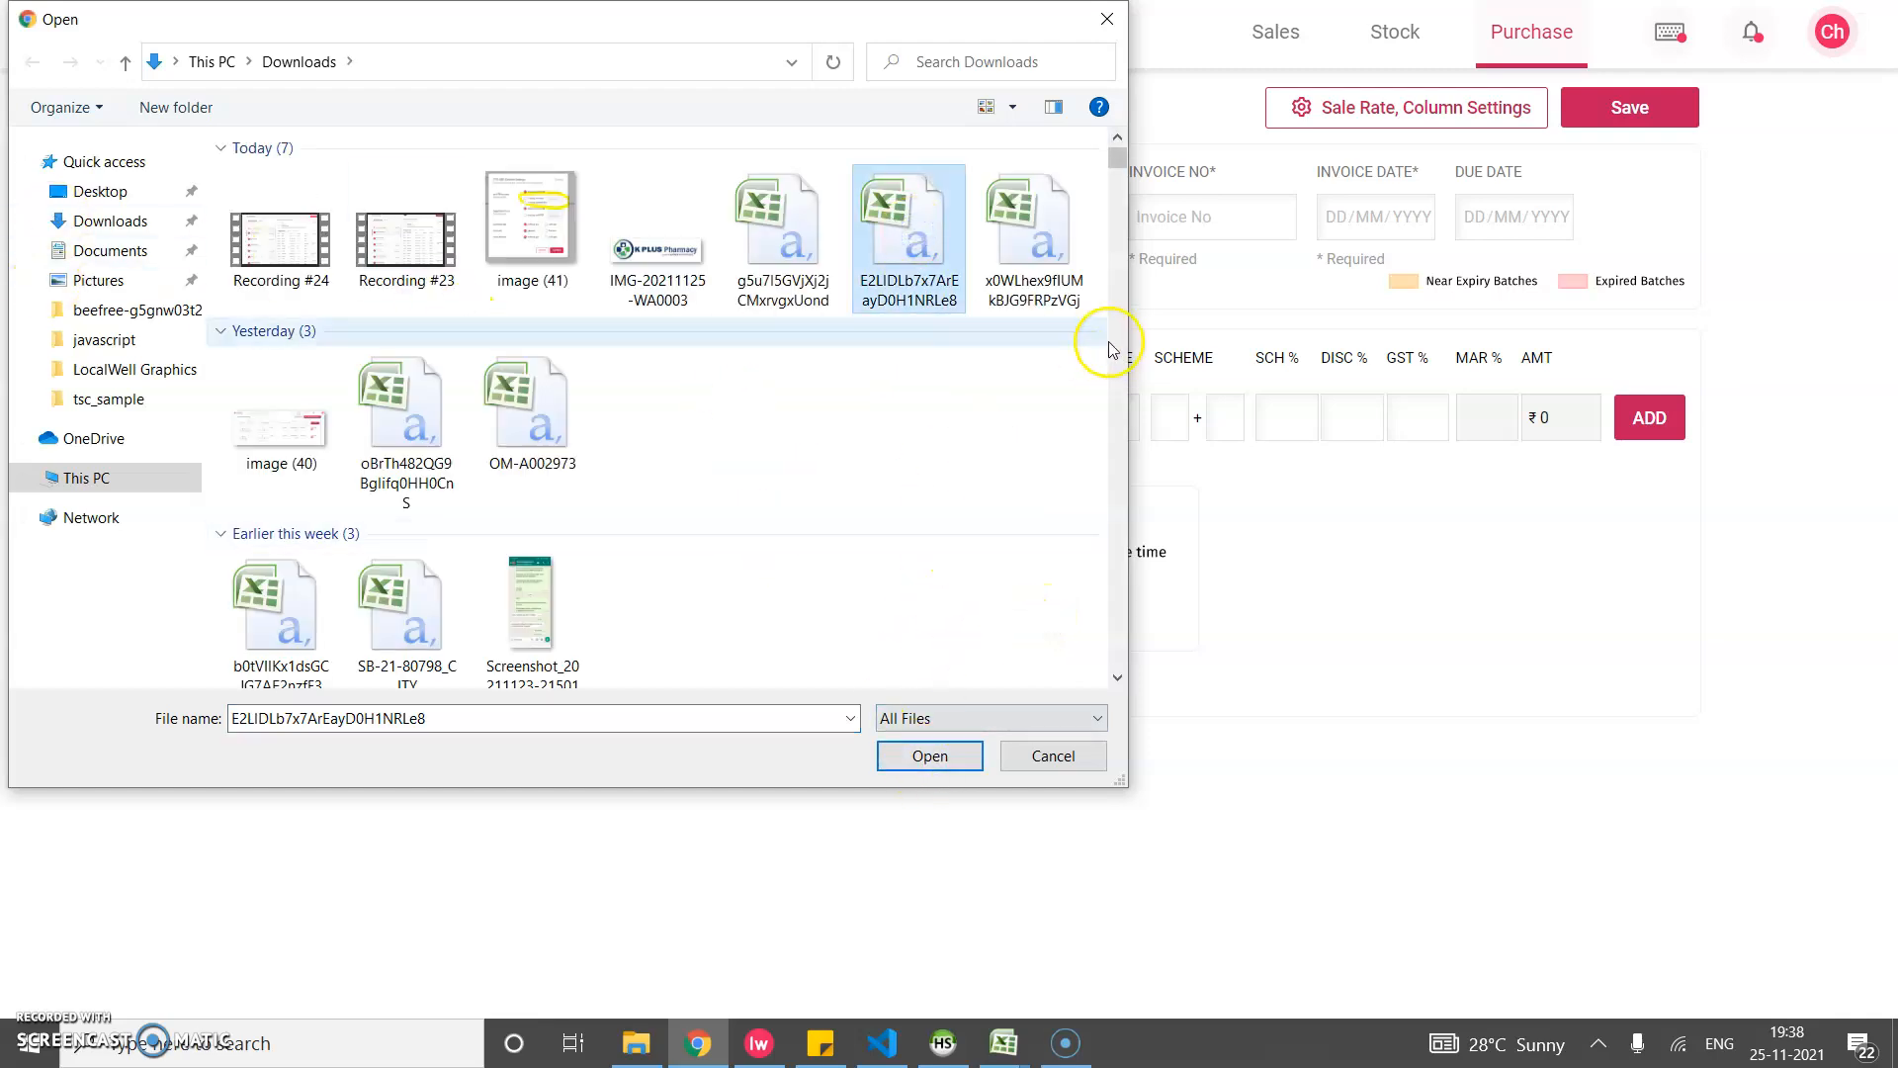
click(925, 754)
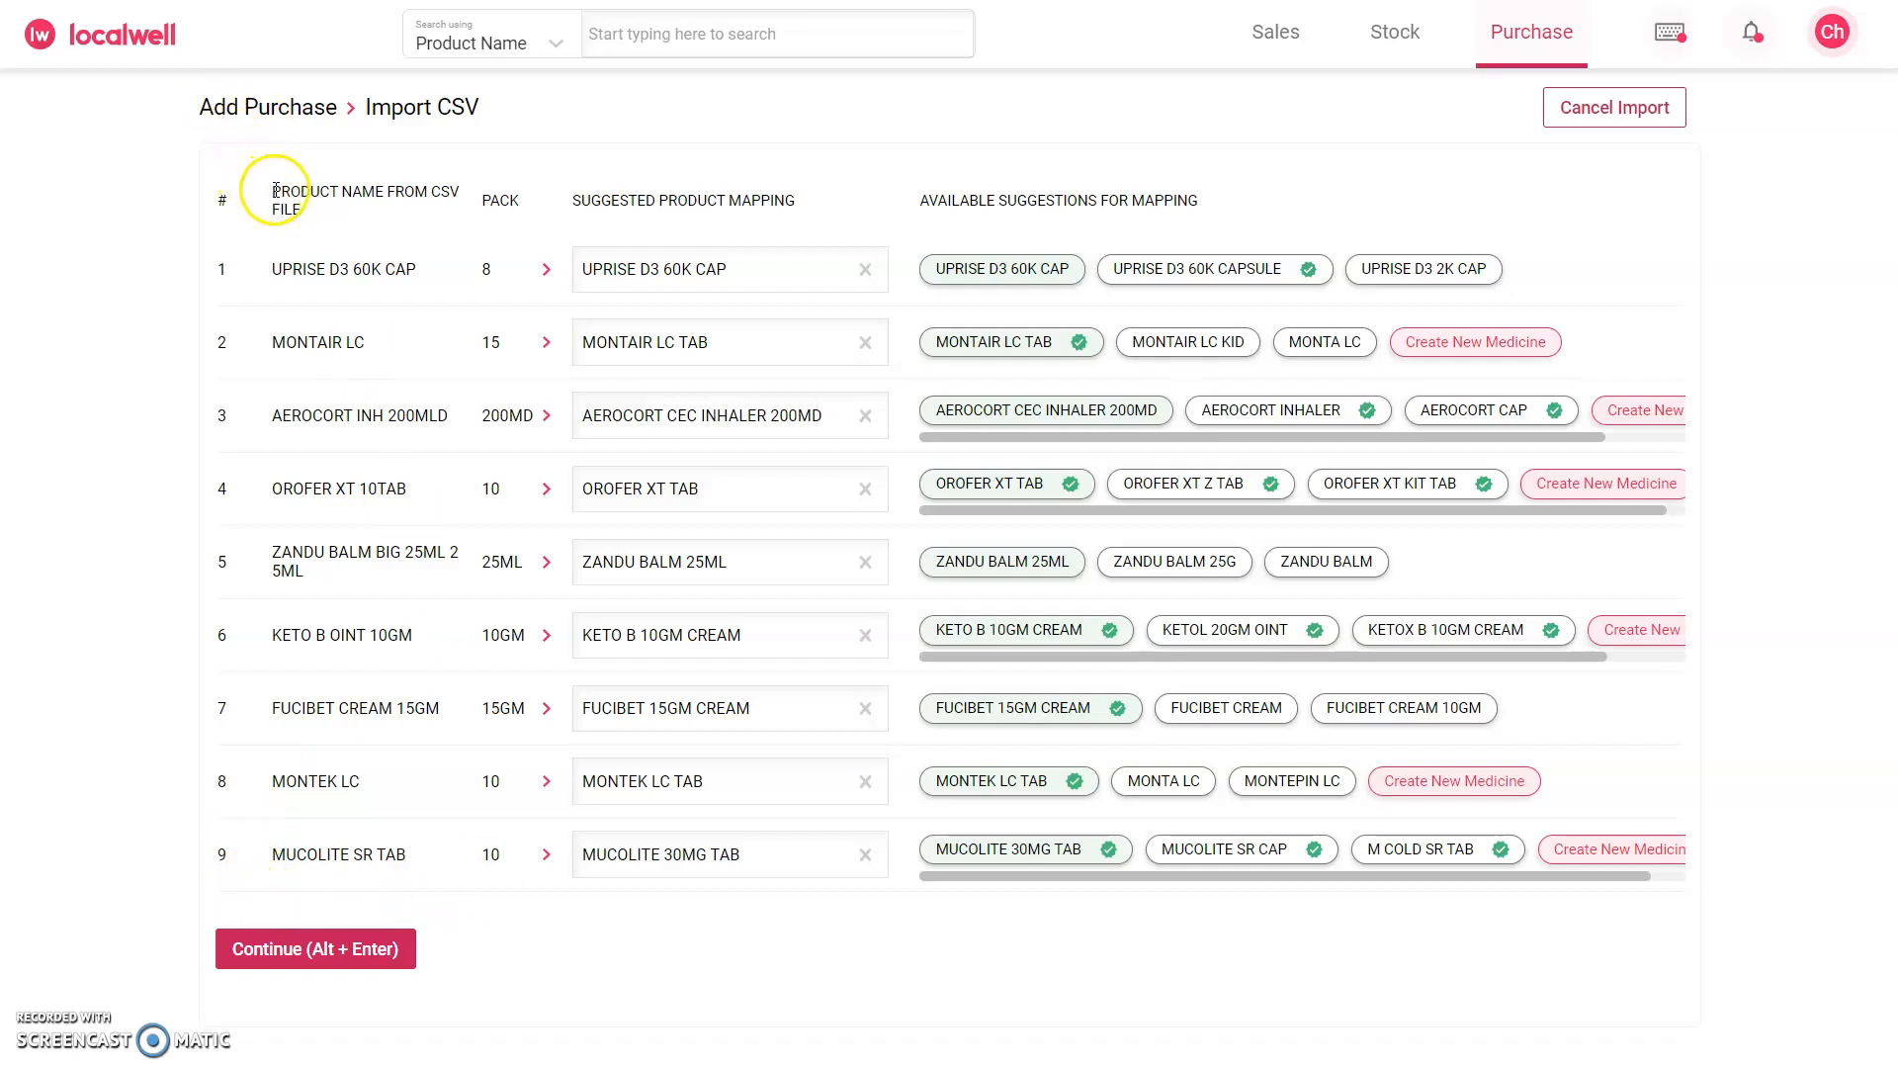
drag(365, 196, 419, 214)
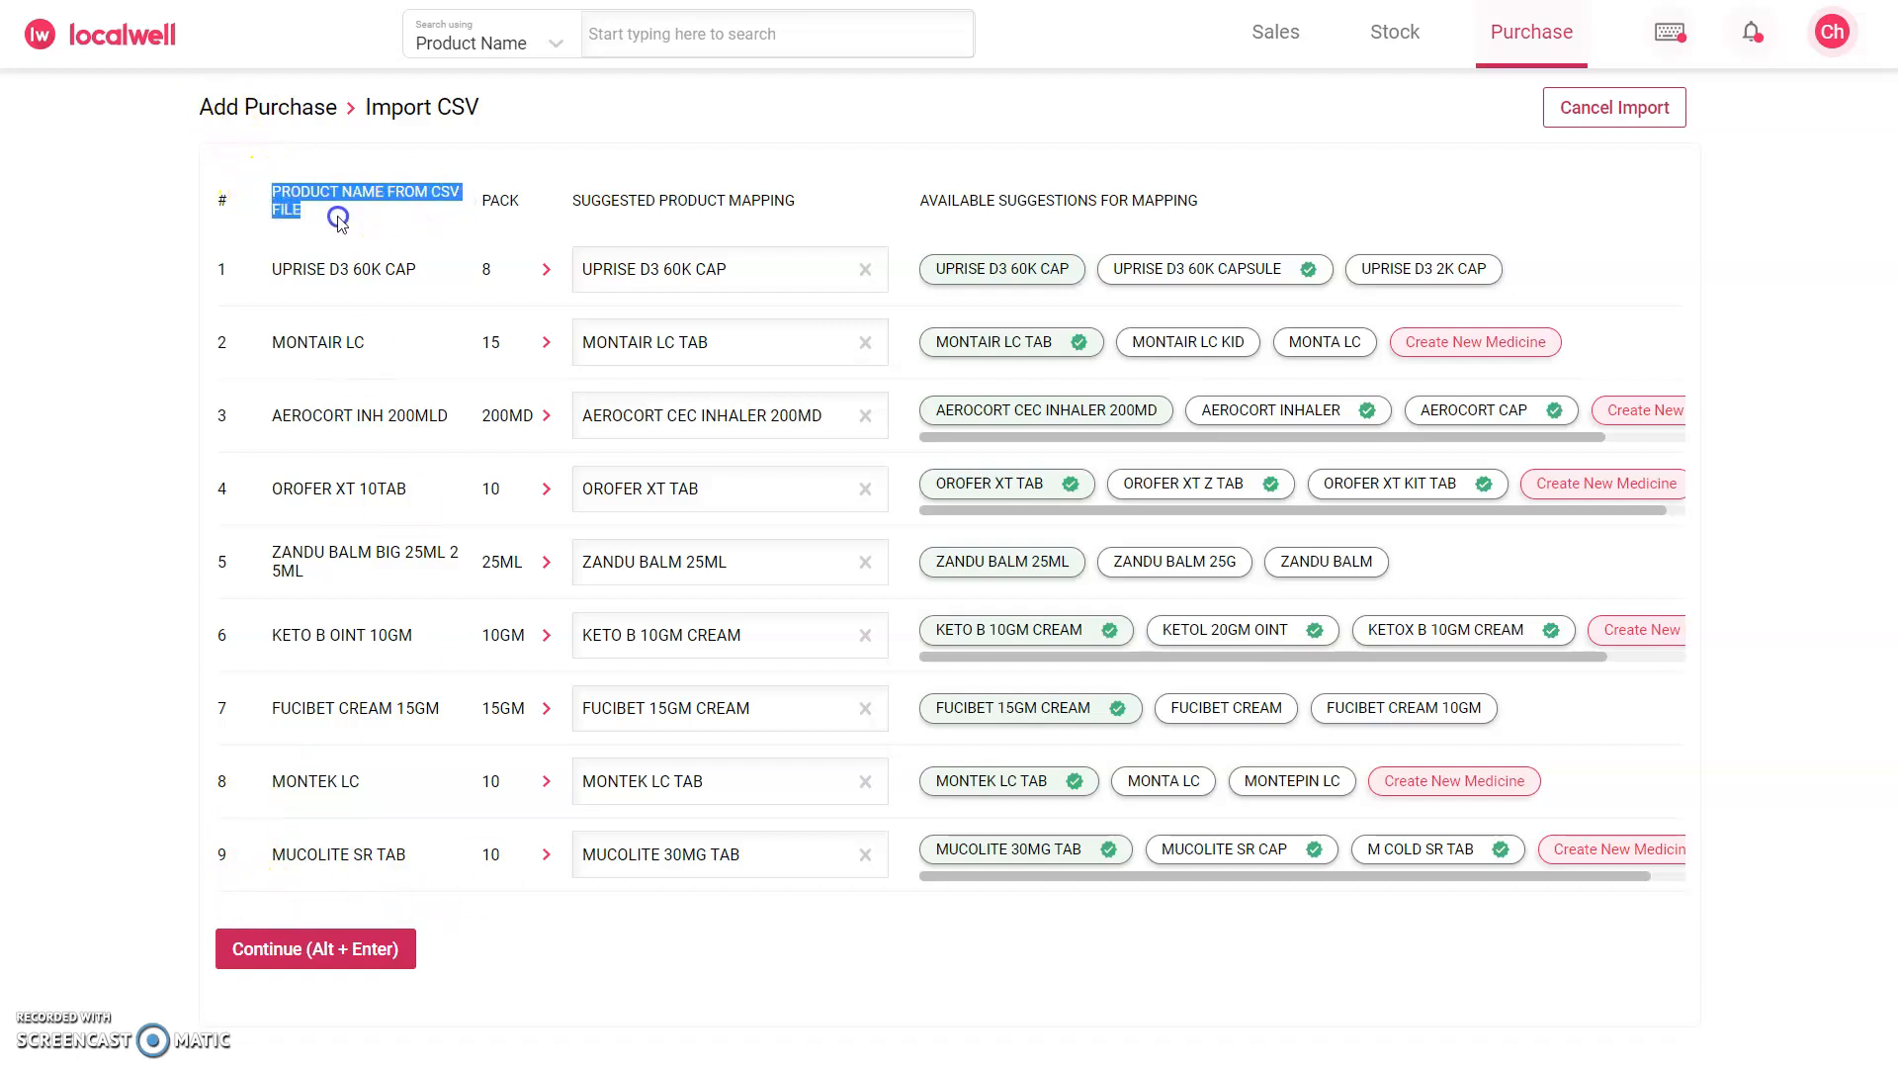
click(376, 231)
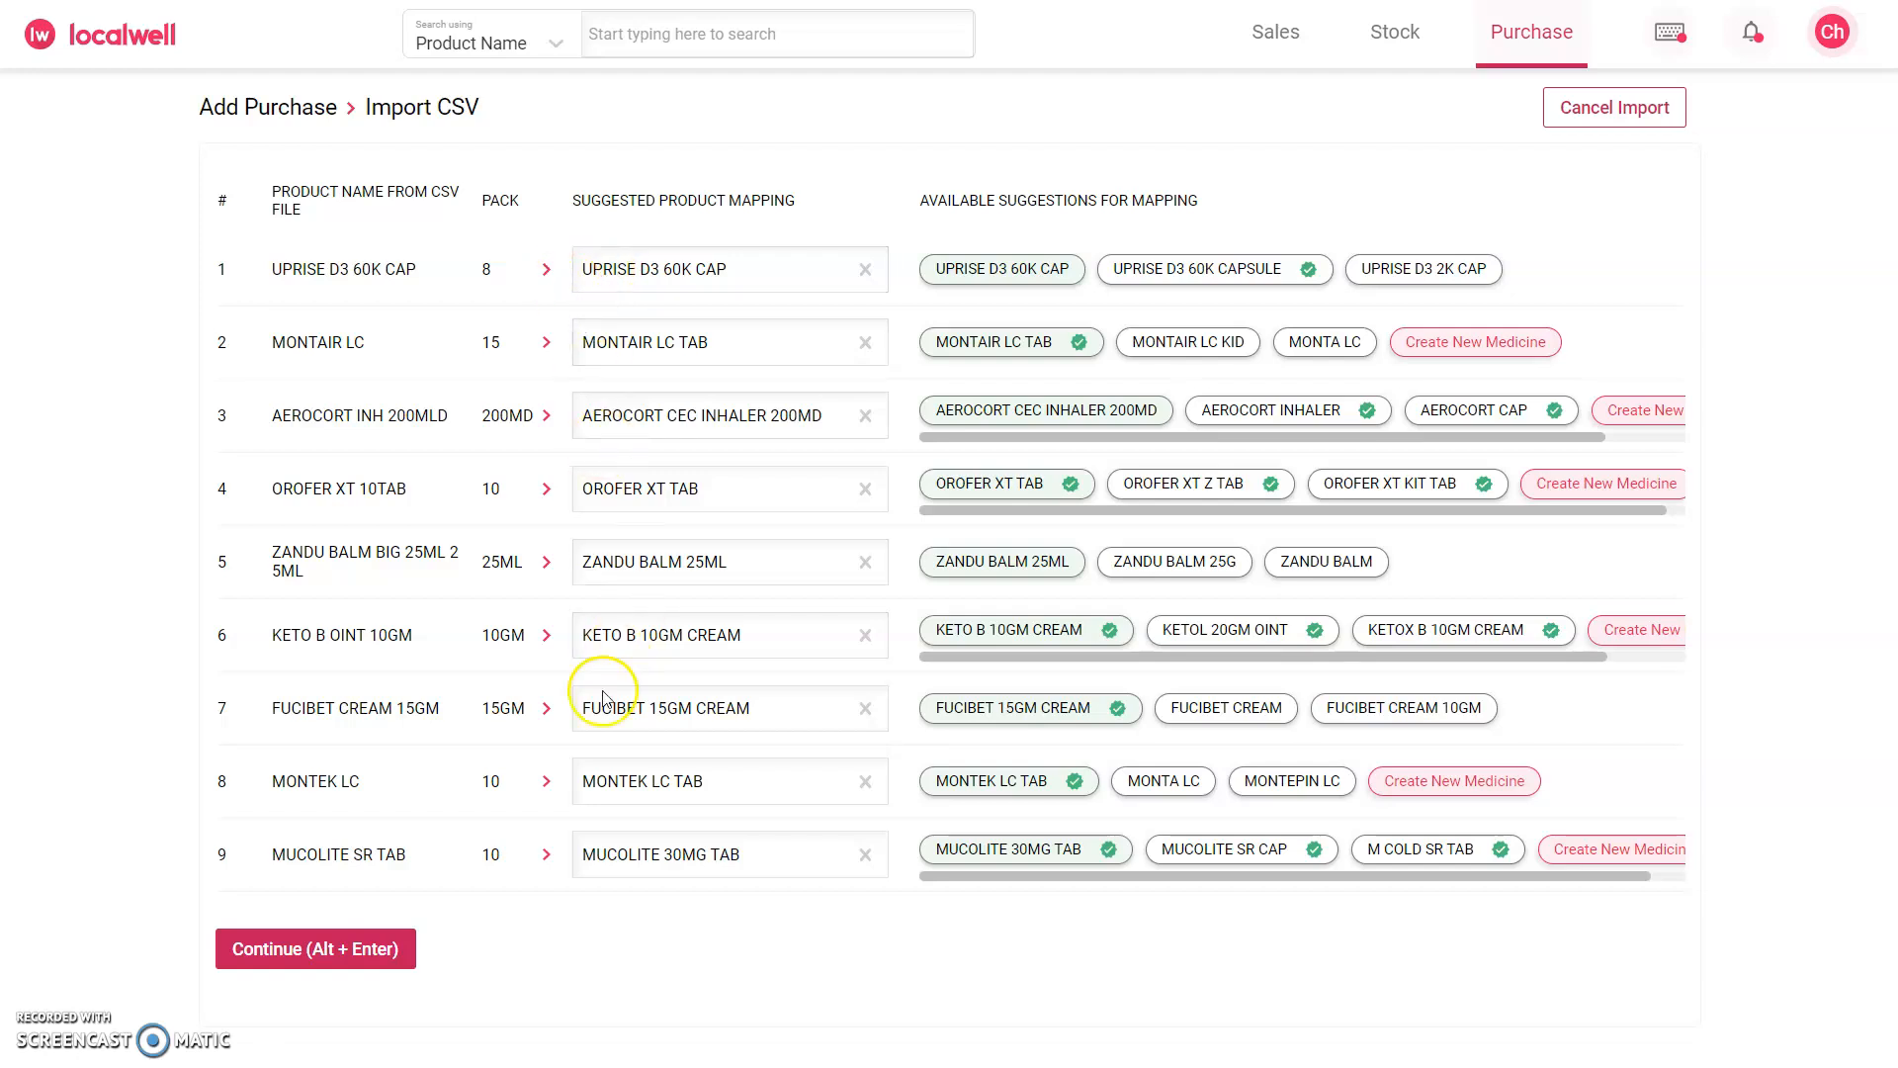
Step: Clear the suggested mapping for AEROCORT INH 200MLD and look at the form for creating a new medicine
click(866, 415)
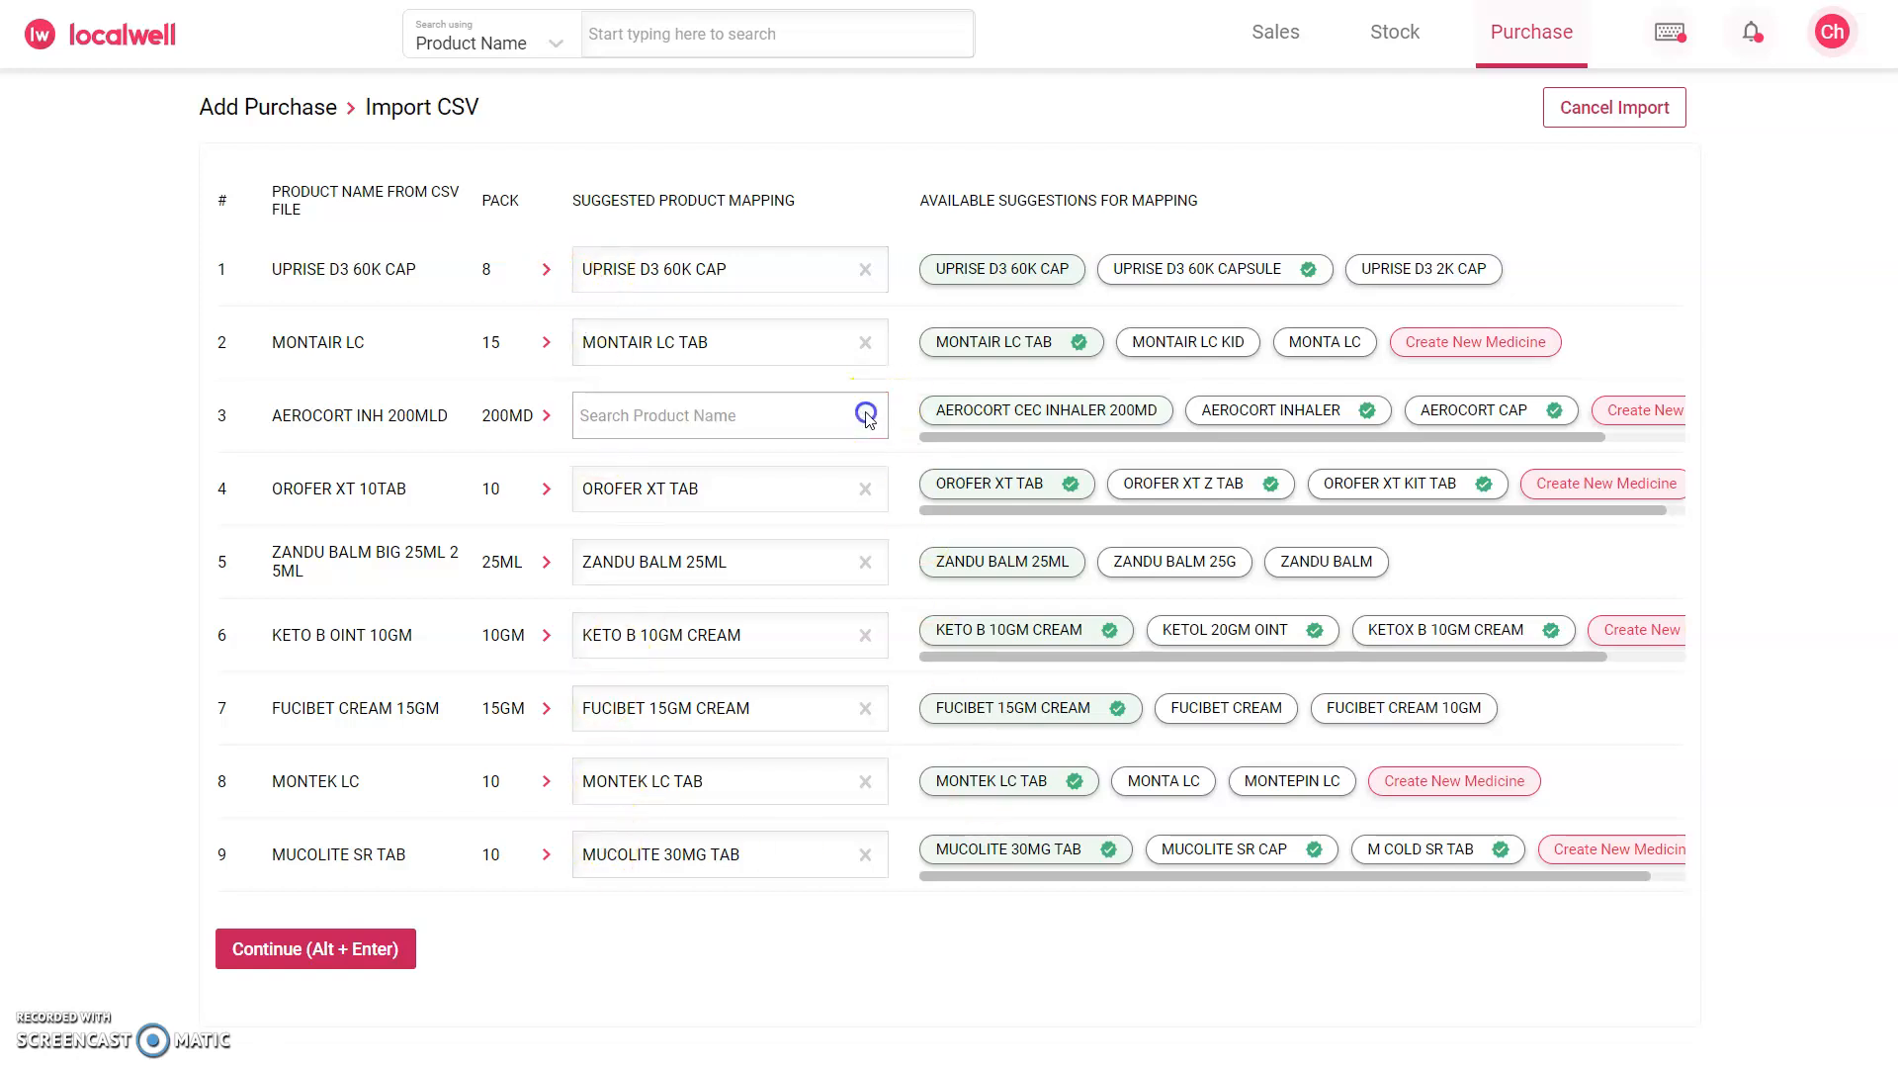
click(598, 418)
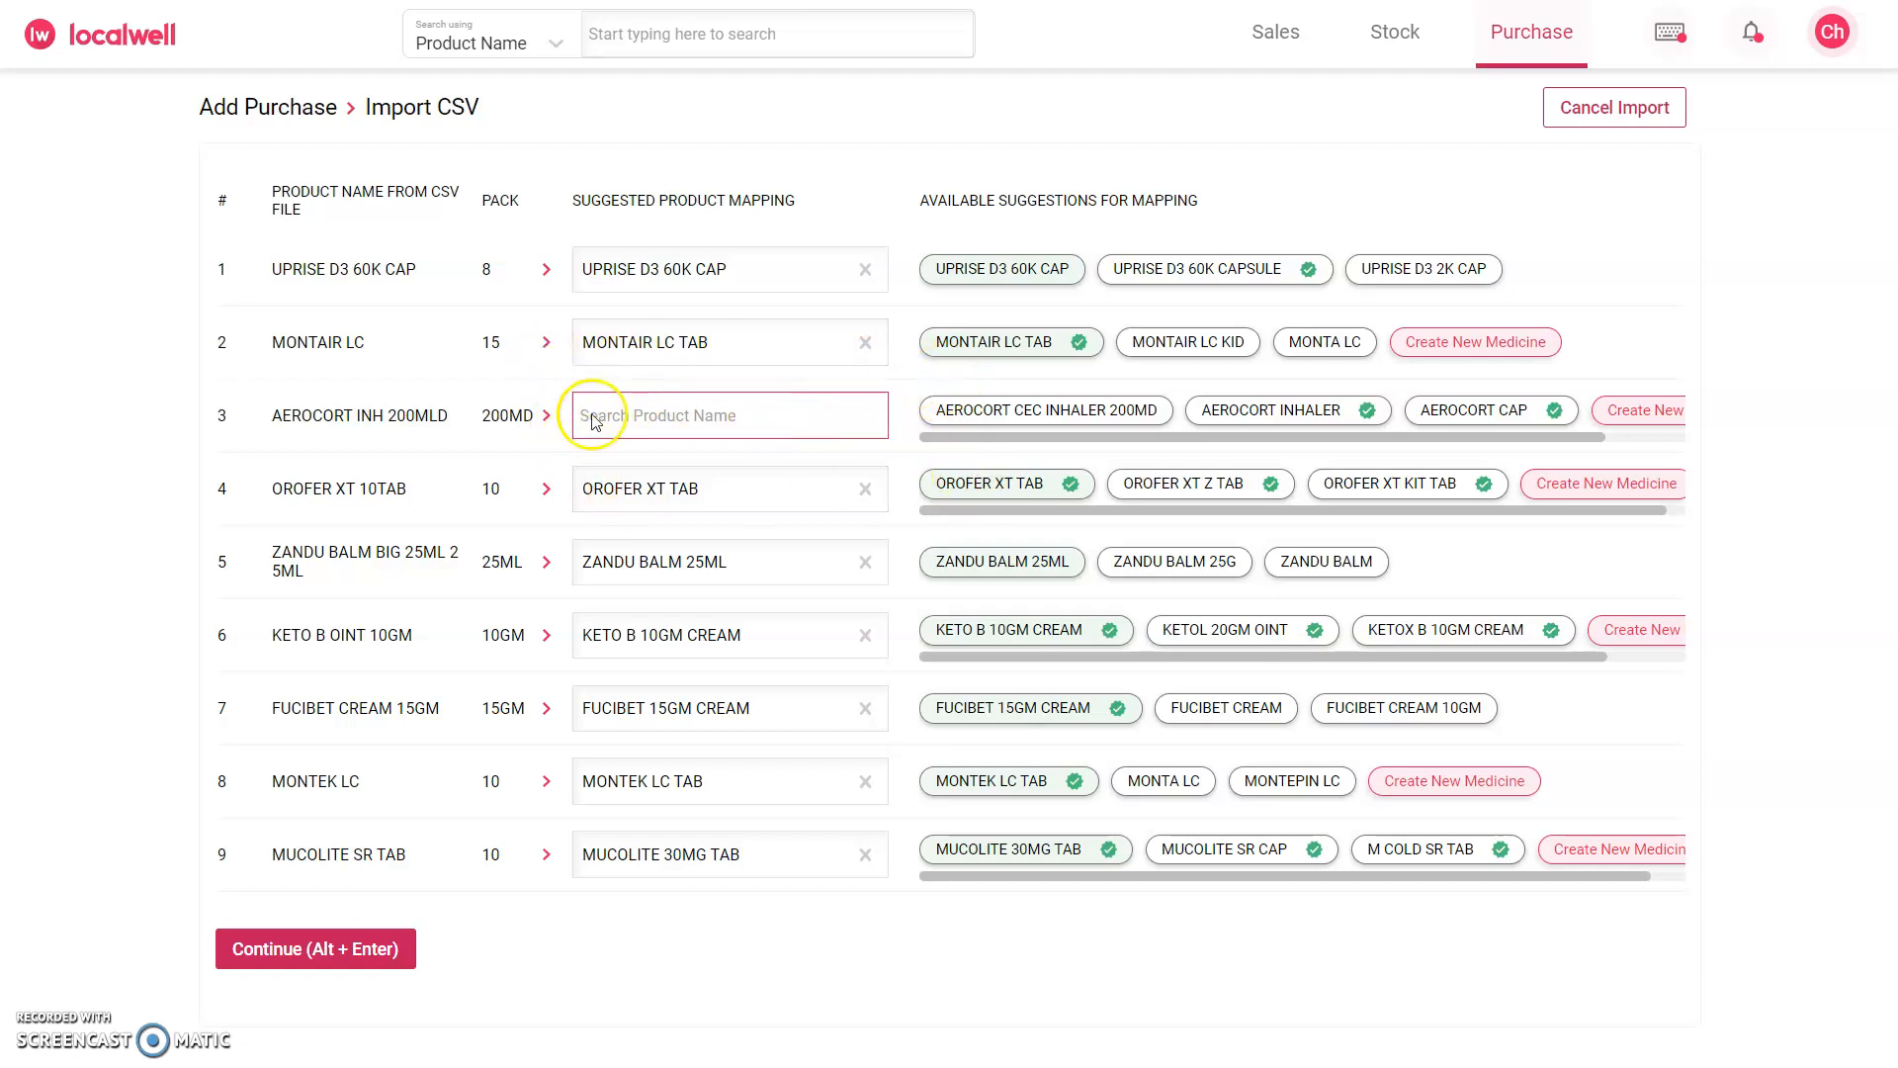
mouse_move(1076, 436)
mouse_down()
mouse_move(1182, 436)
mouse_move(1040, 442)
mouse_up()
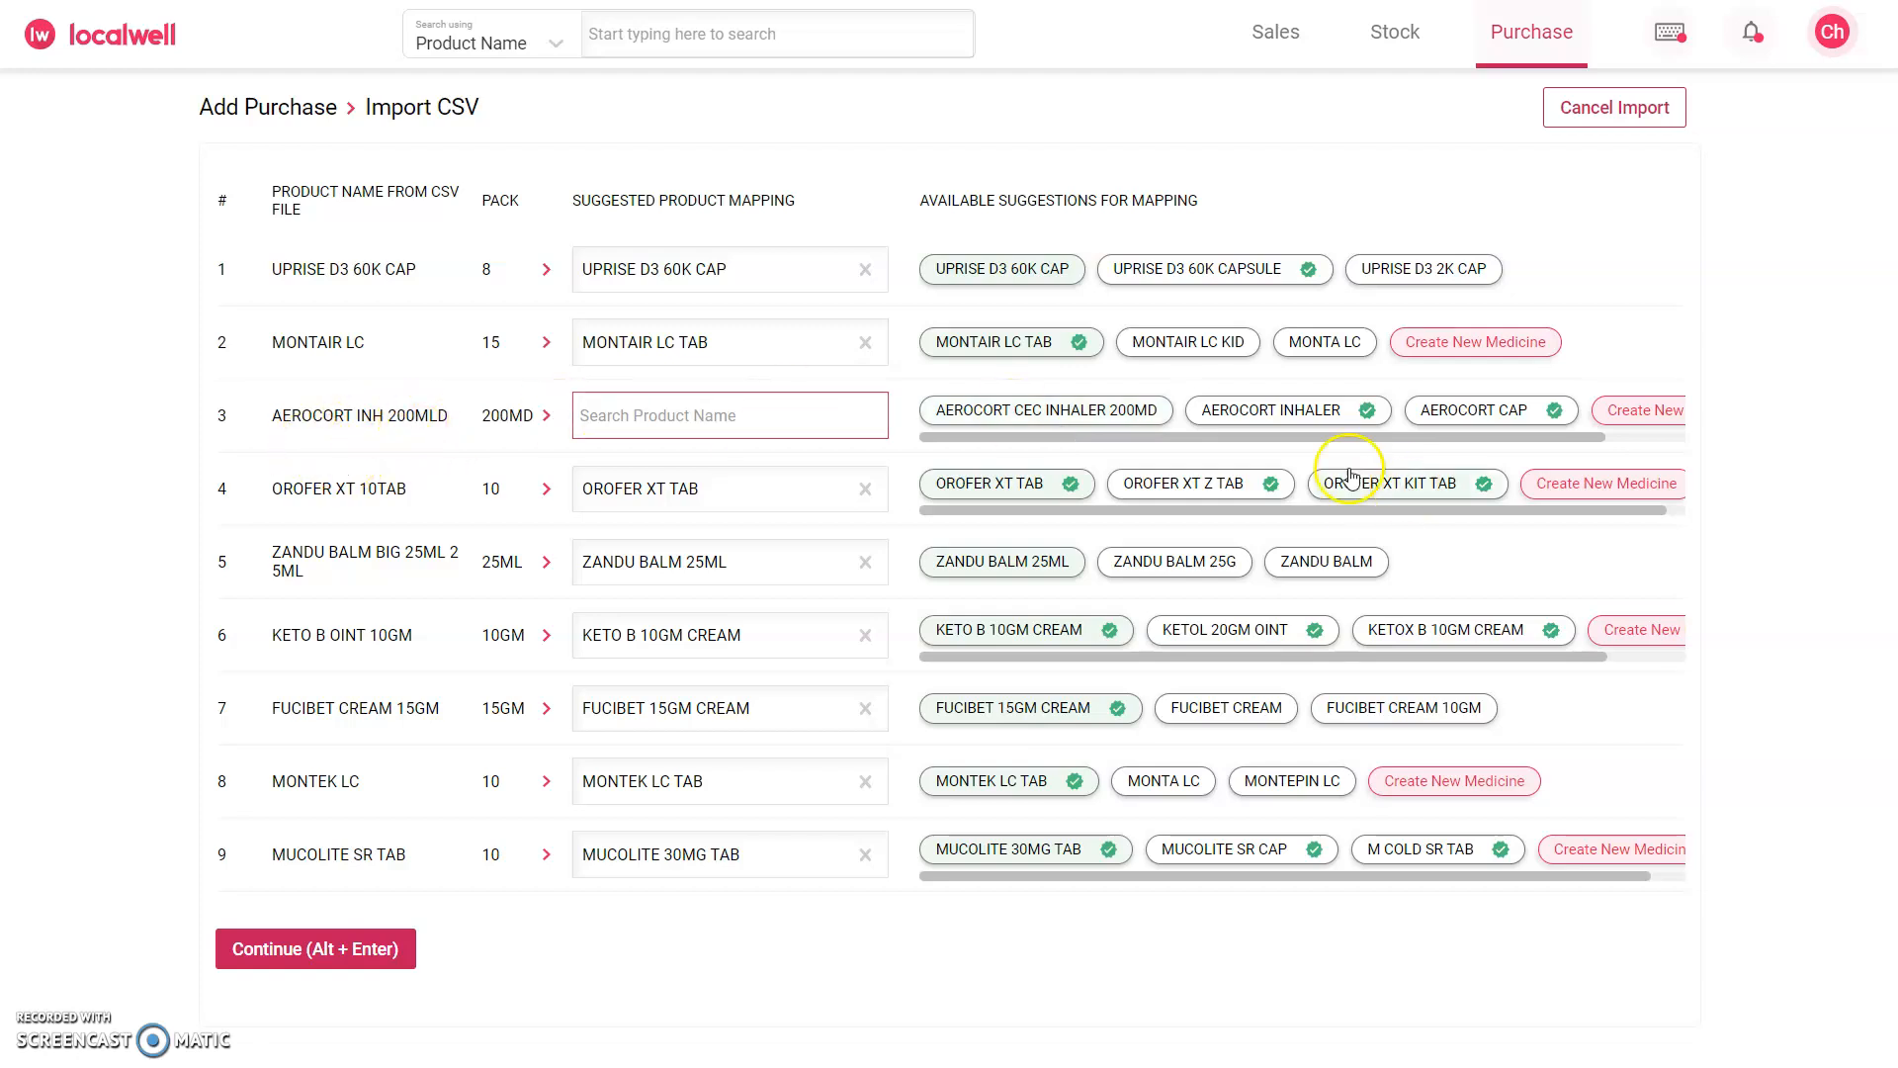
drag(1457, 439, 1421, 435)
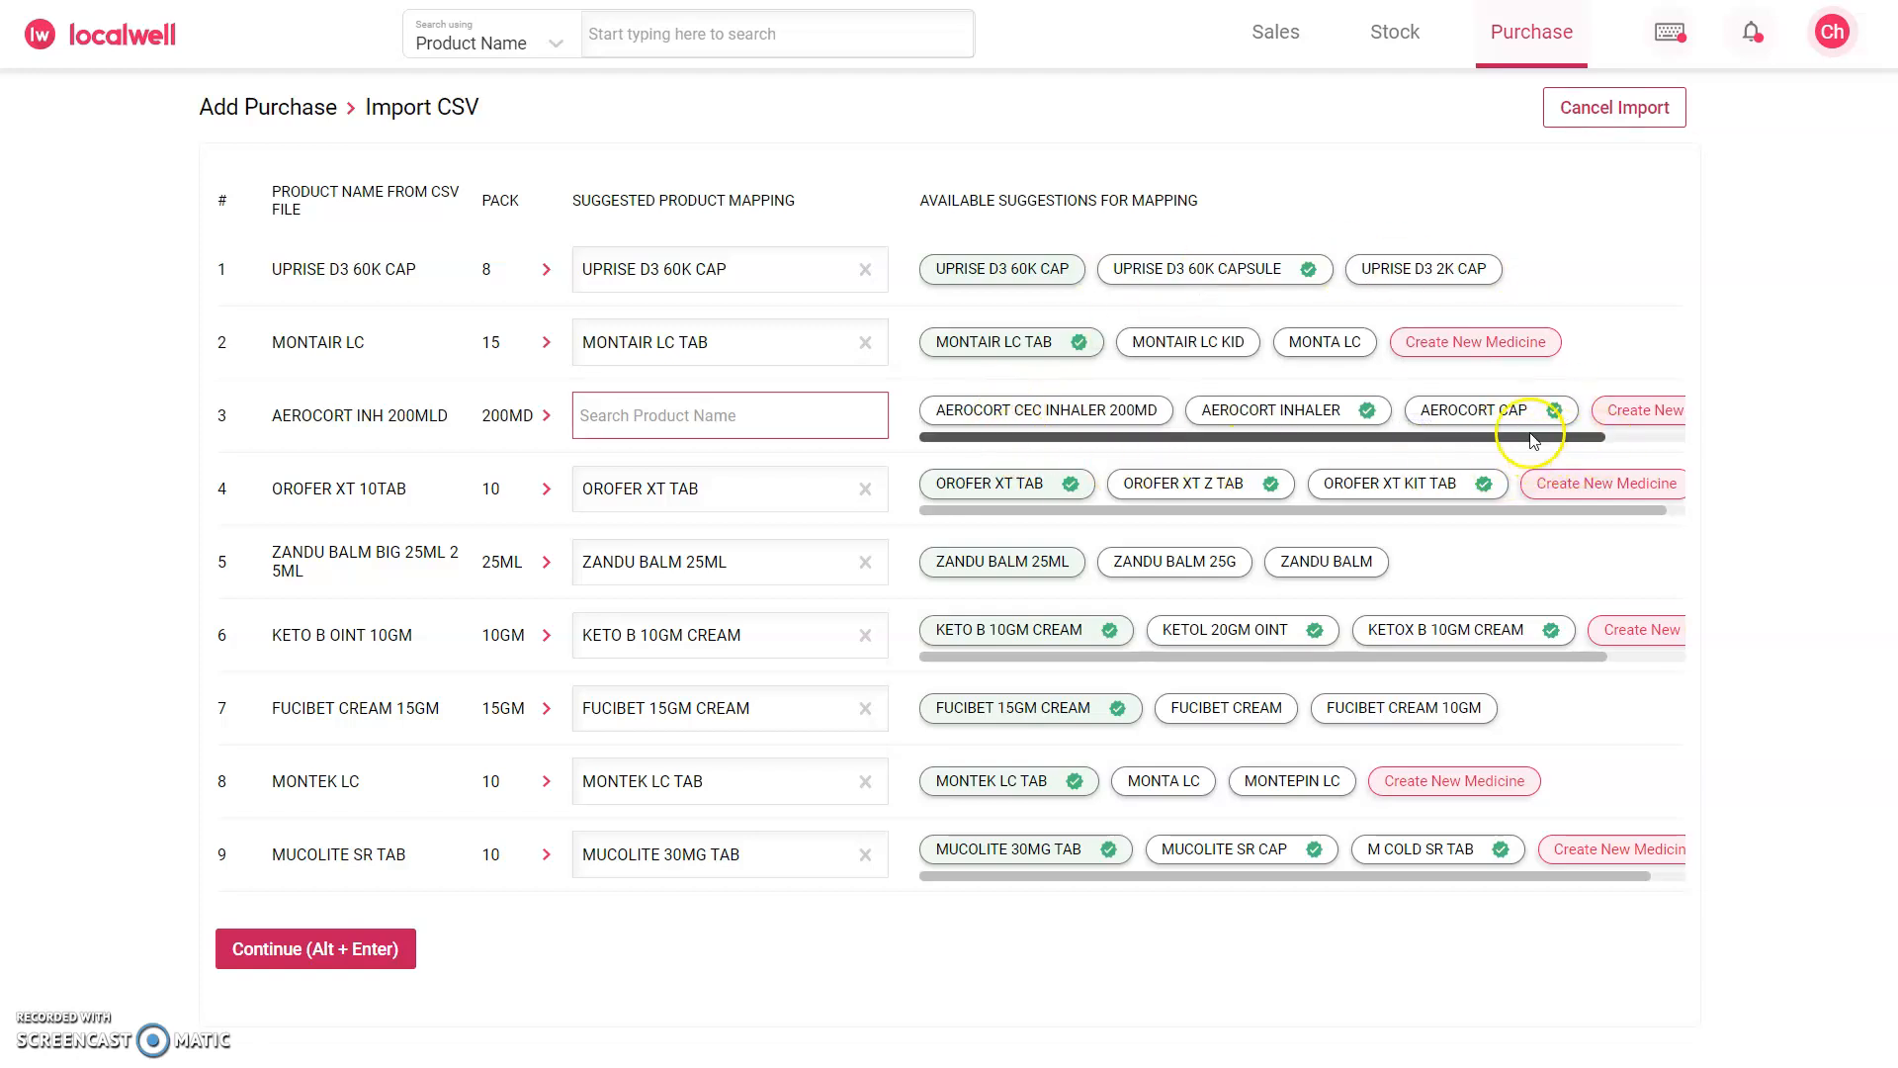
drag(1488, 438, 1538, 436)
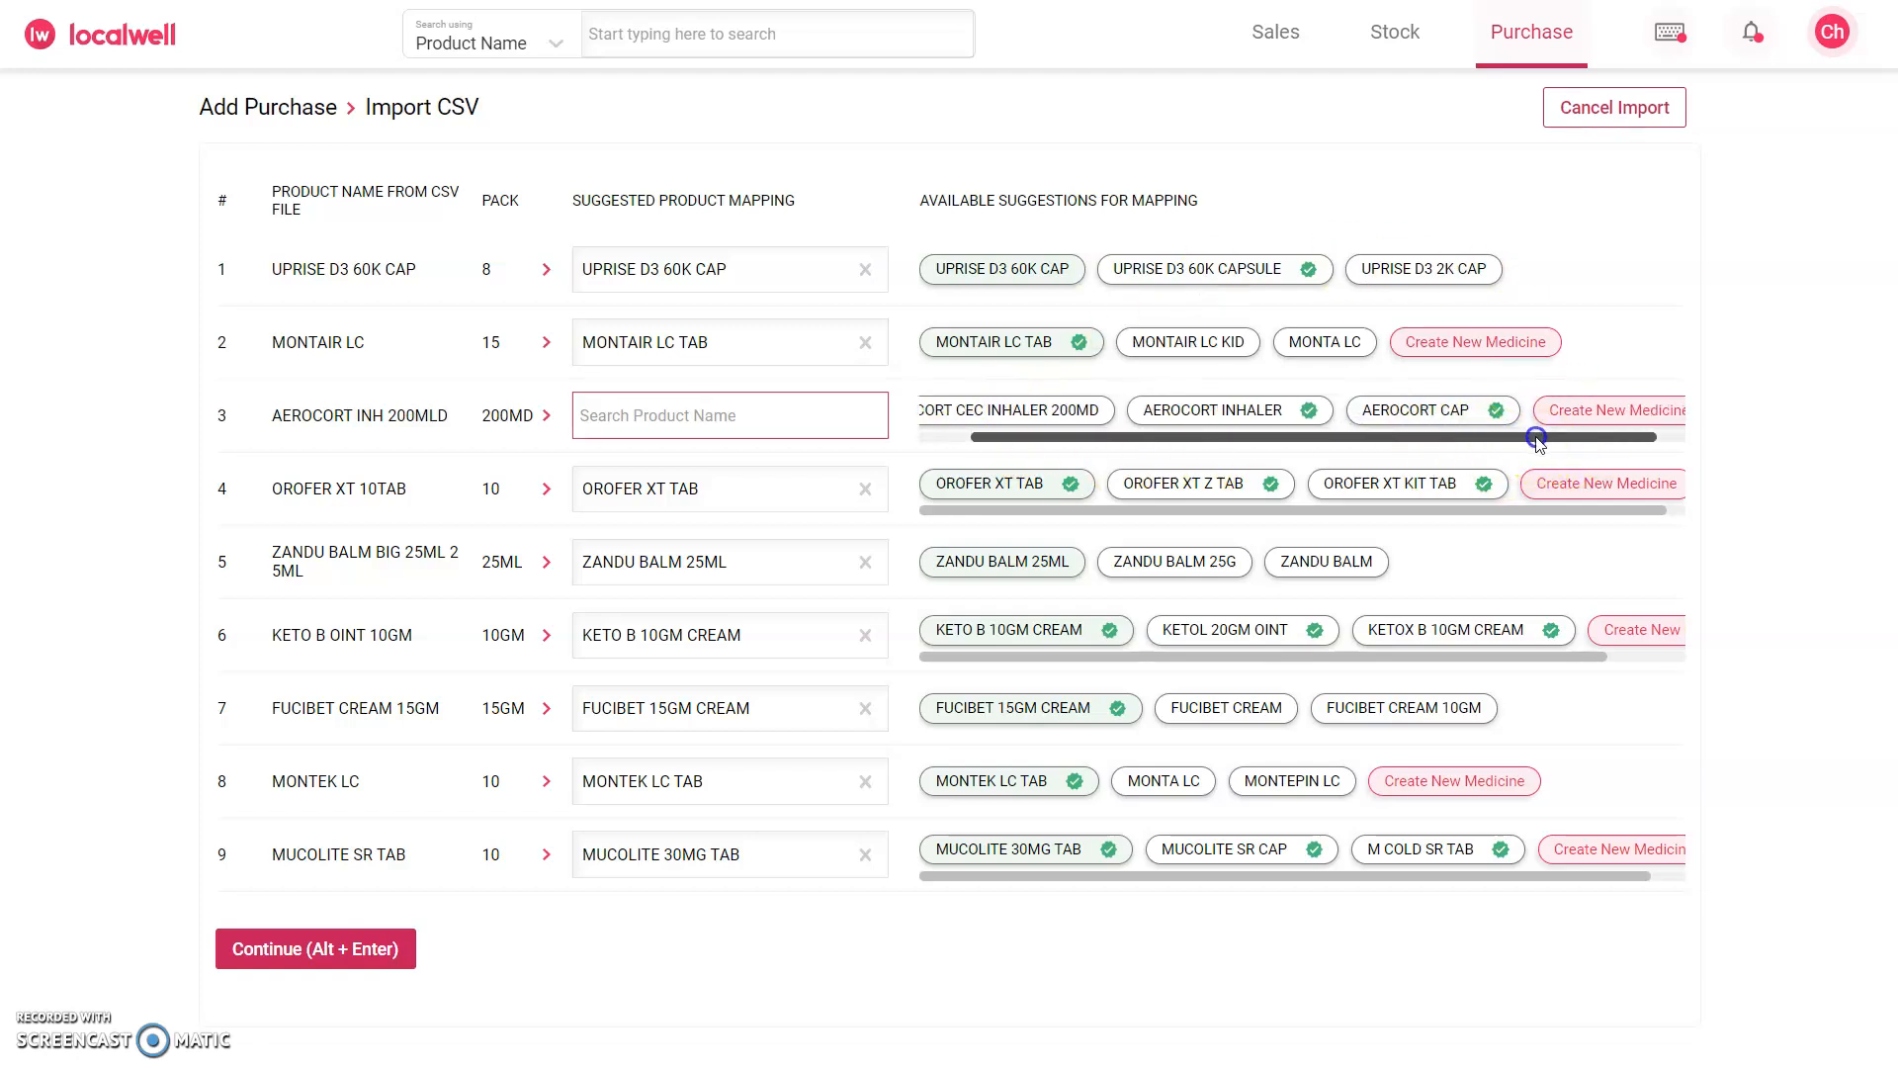
click(1627, 412)
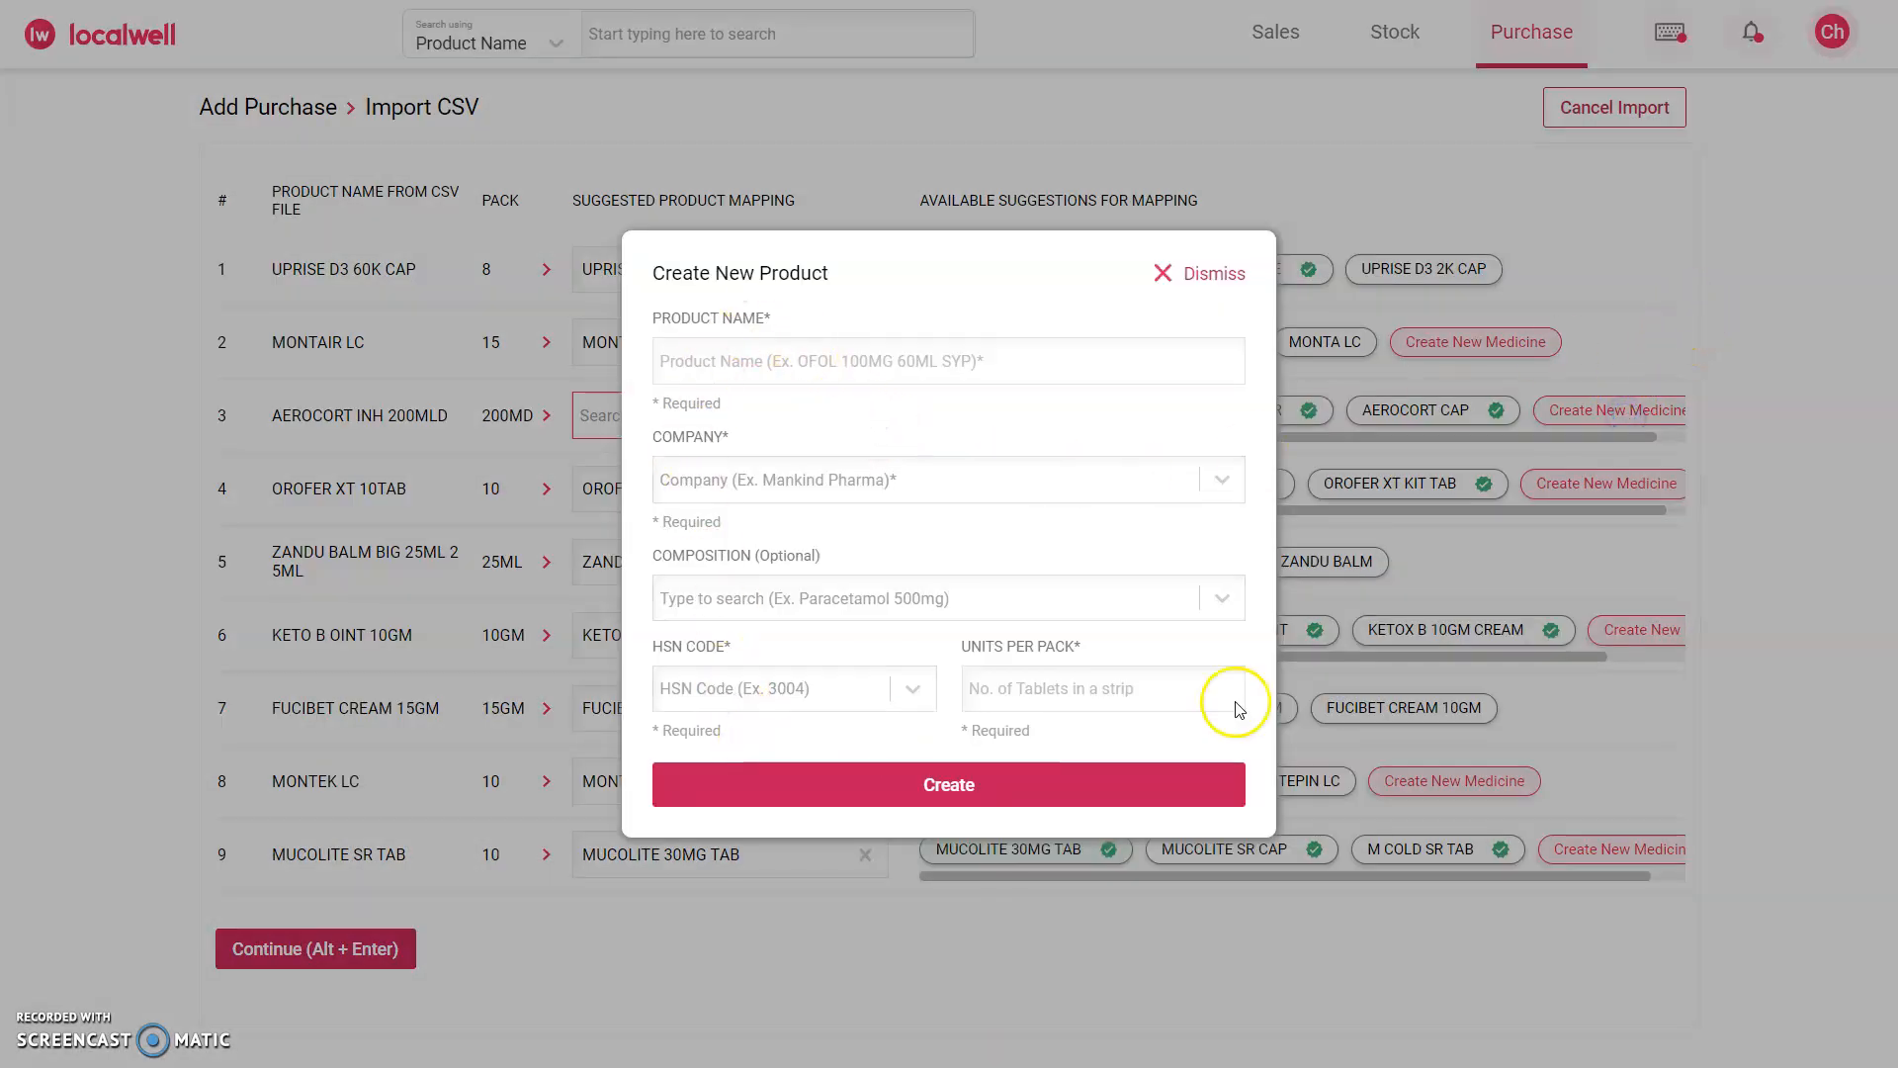
click(1208, 284)
Step: Map AEROCORT INH 200MLD to the suggested AEROCORT CEC INHALER 200MD and continue the import with the product mappings
click(1008, 409)
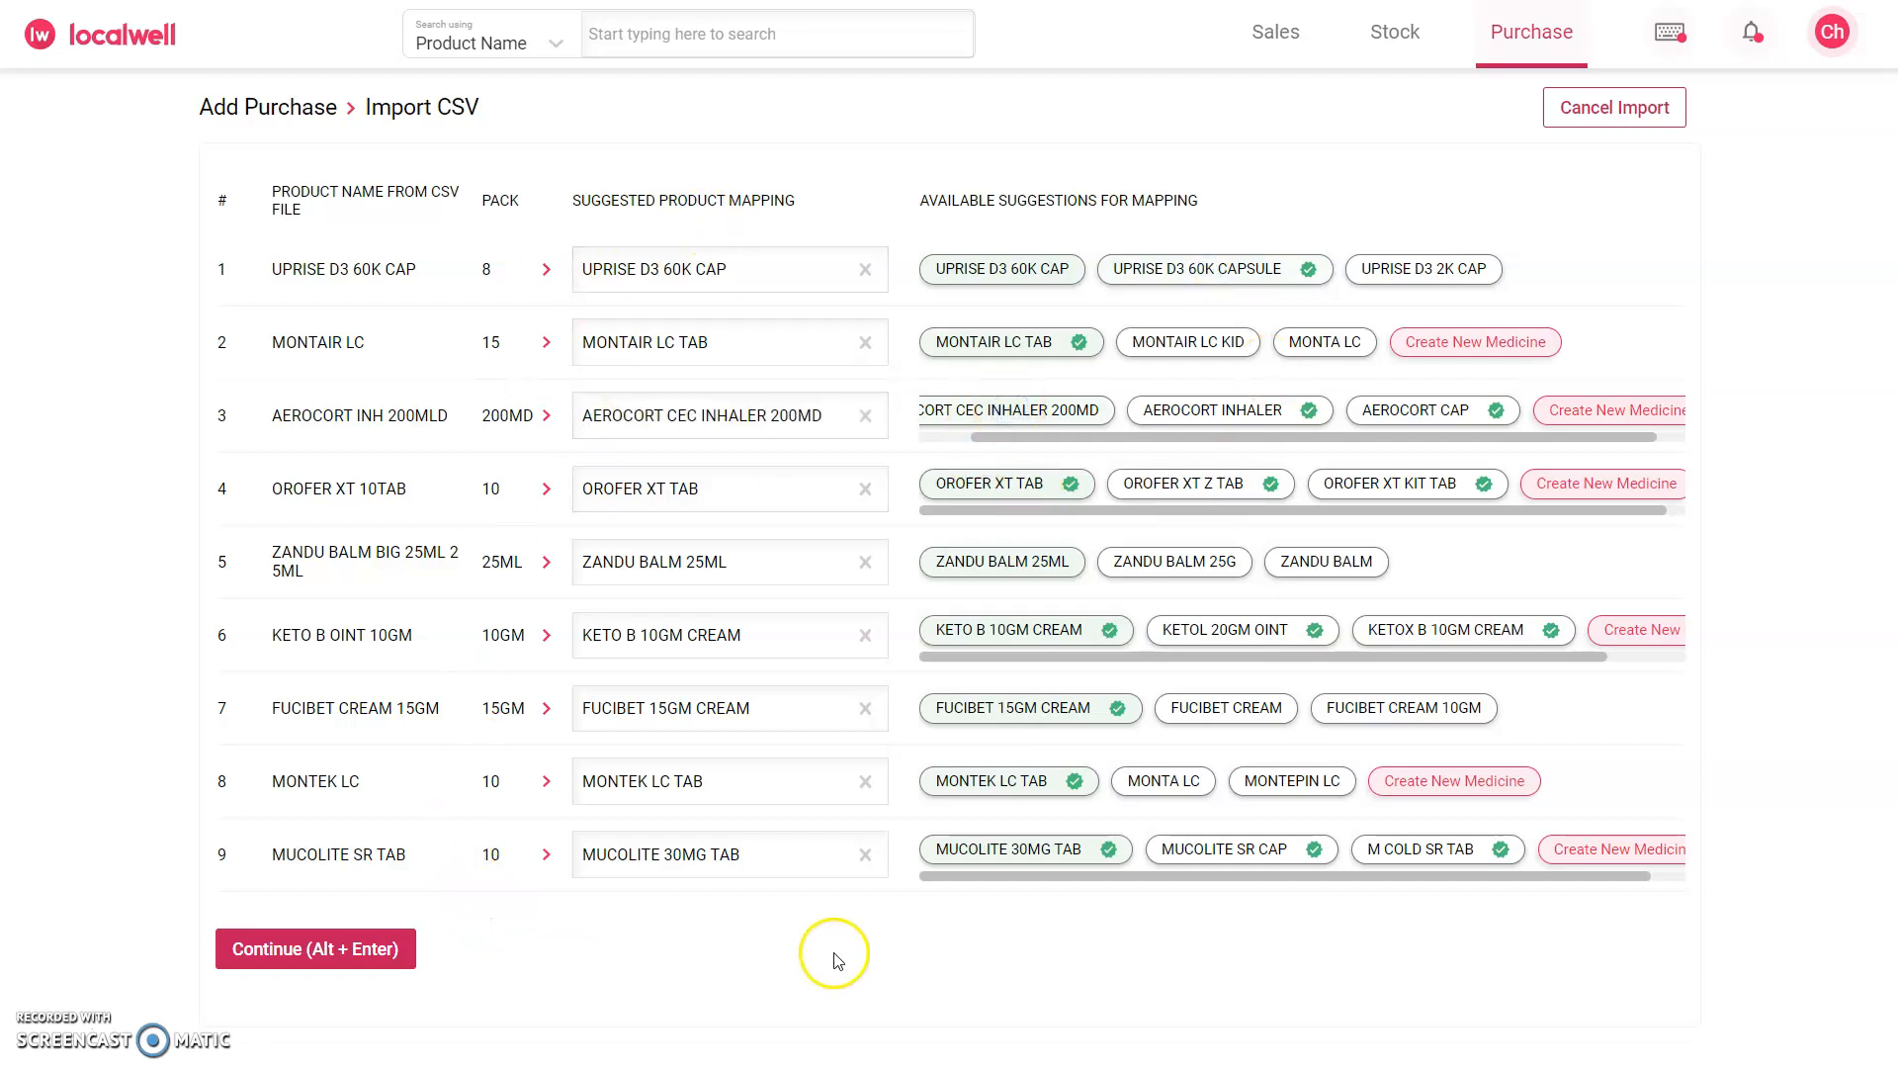
click(301, 956)
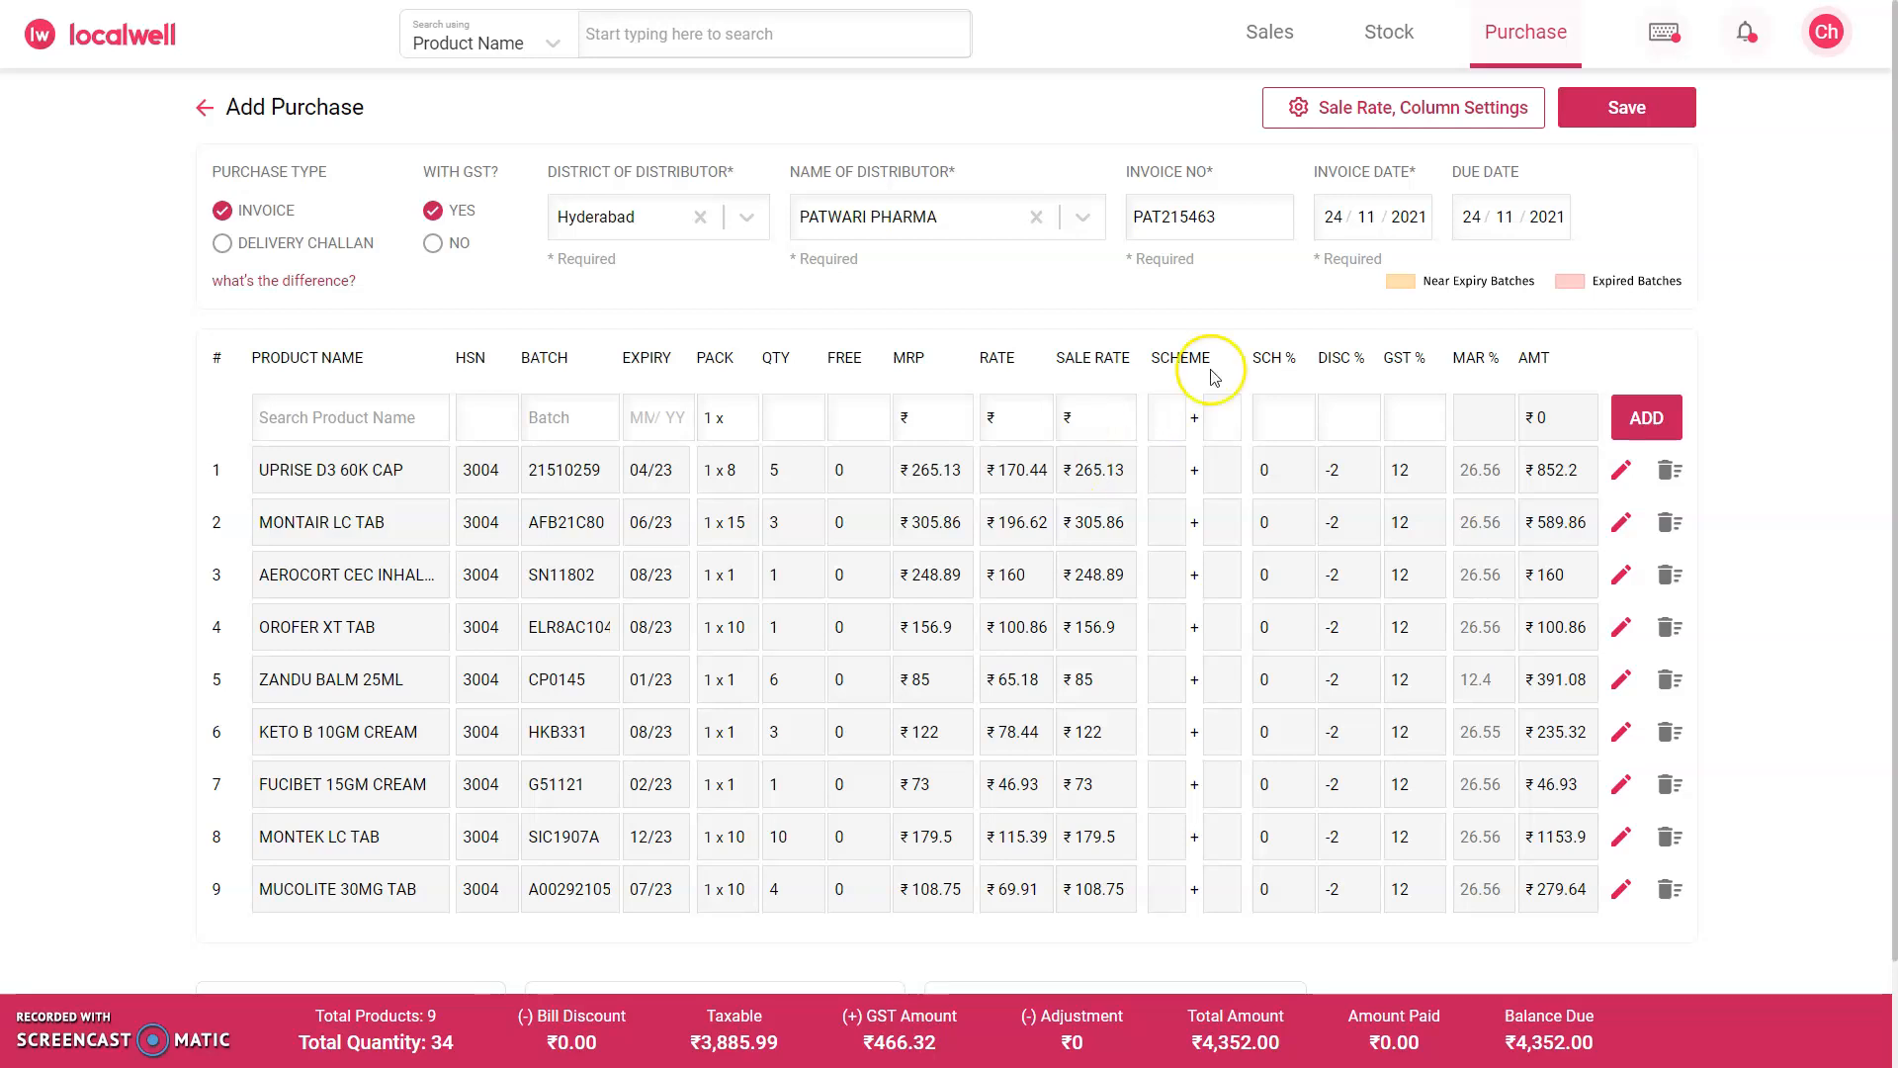
Step: Set the sale rate to a 10% discount with respect to MRP and save the purchase
click(1383, 108)
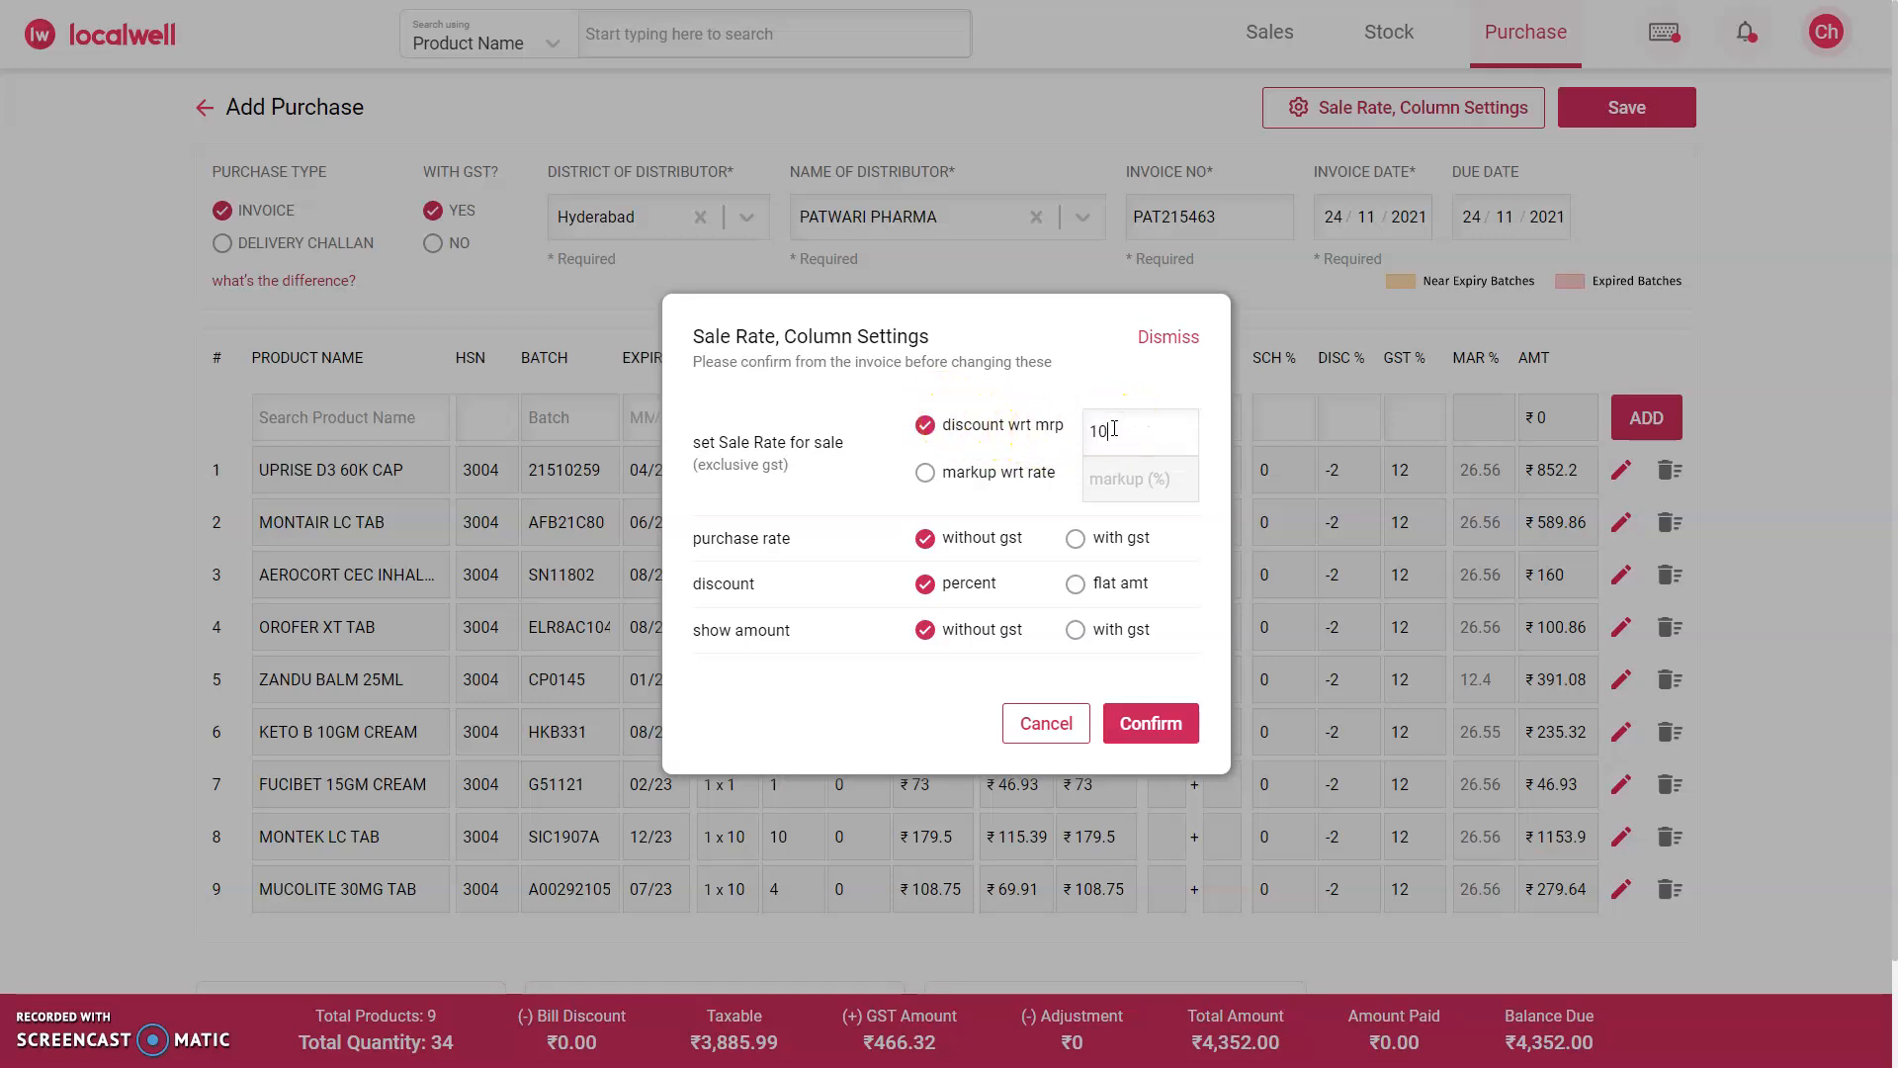
click(1162, 732)
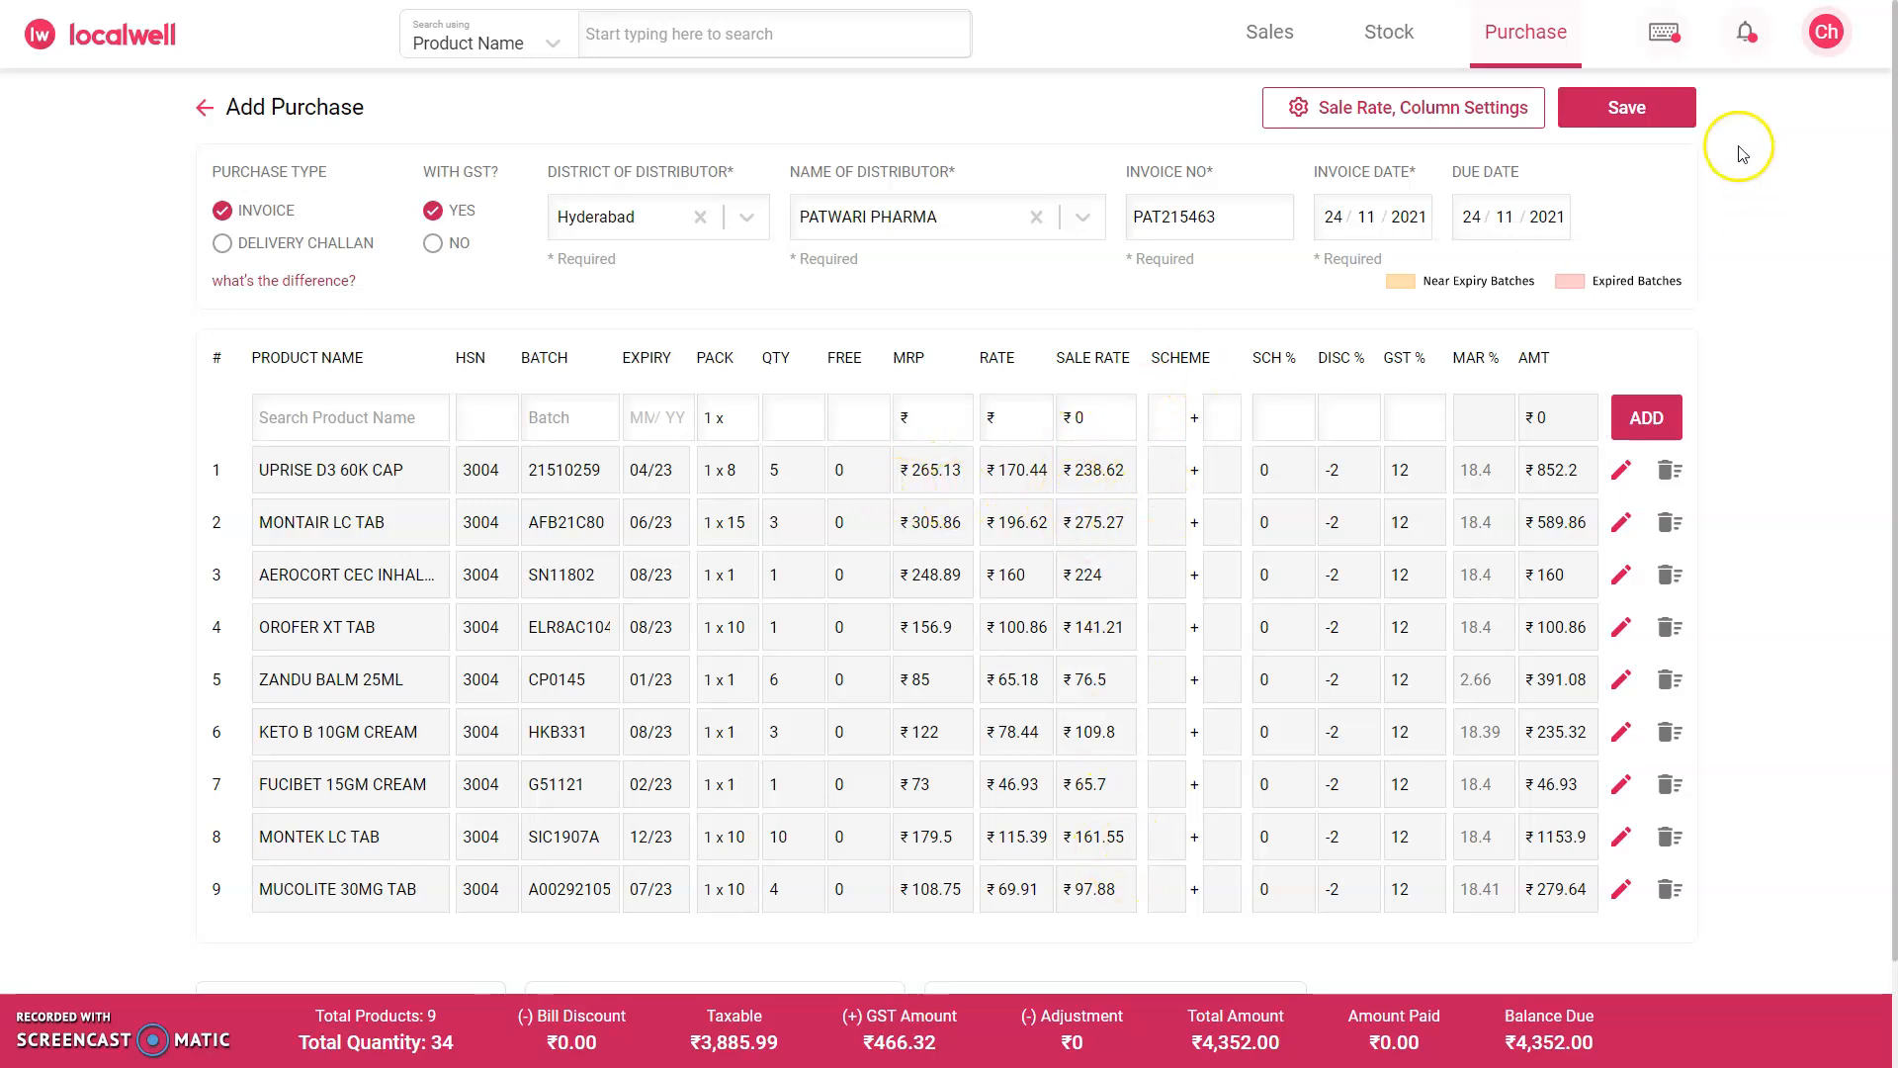
click(1631, 114)
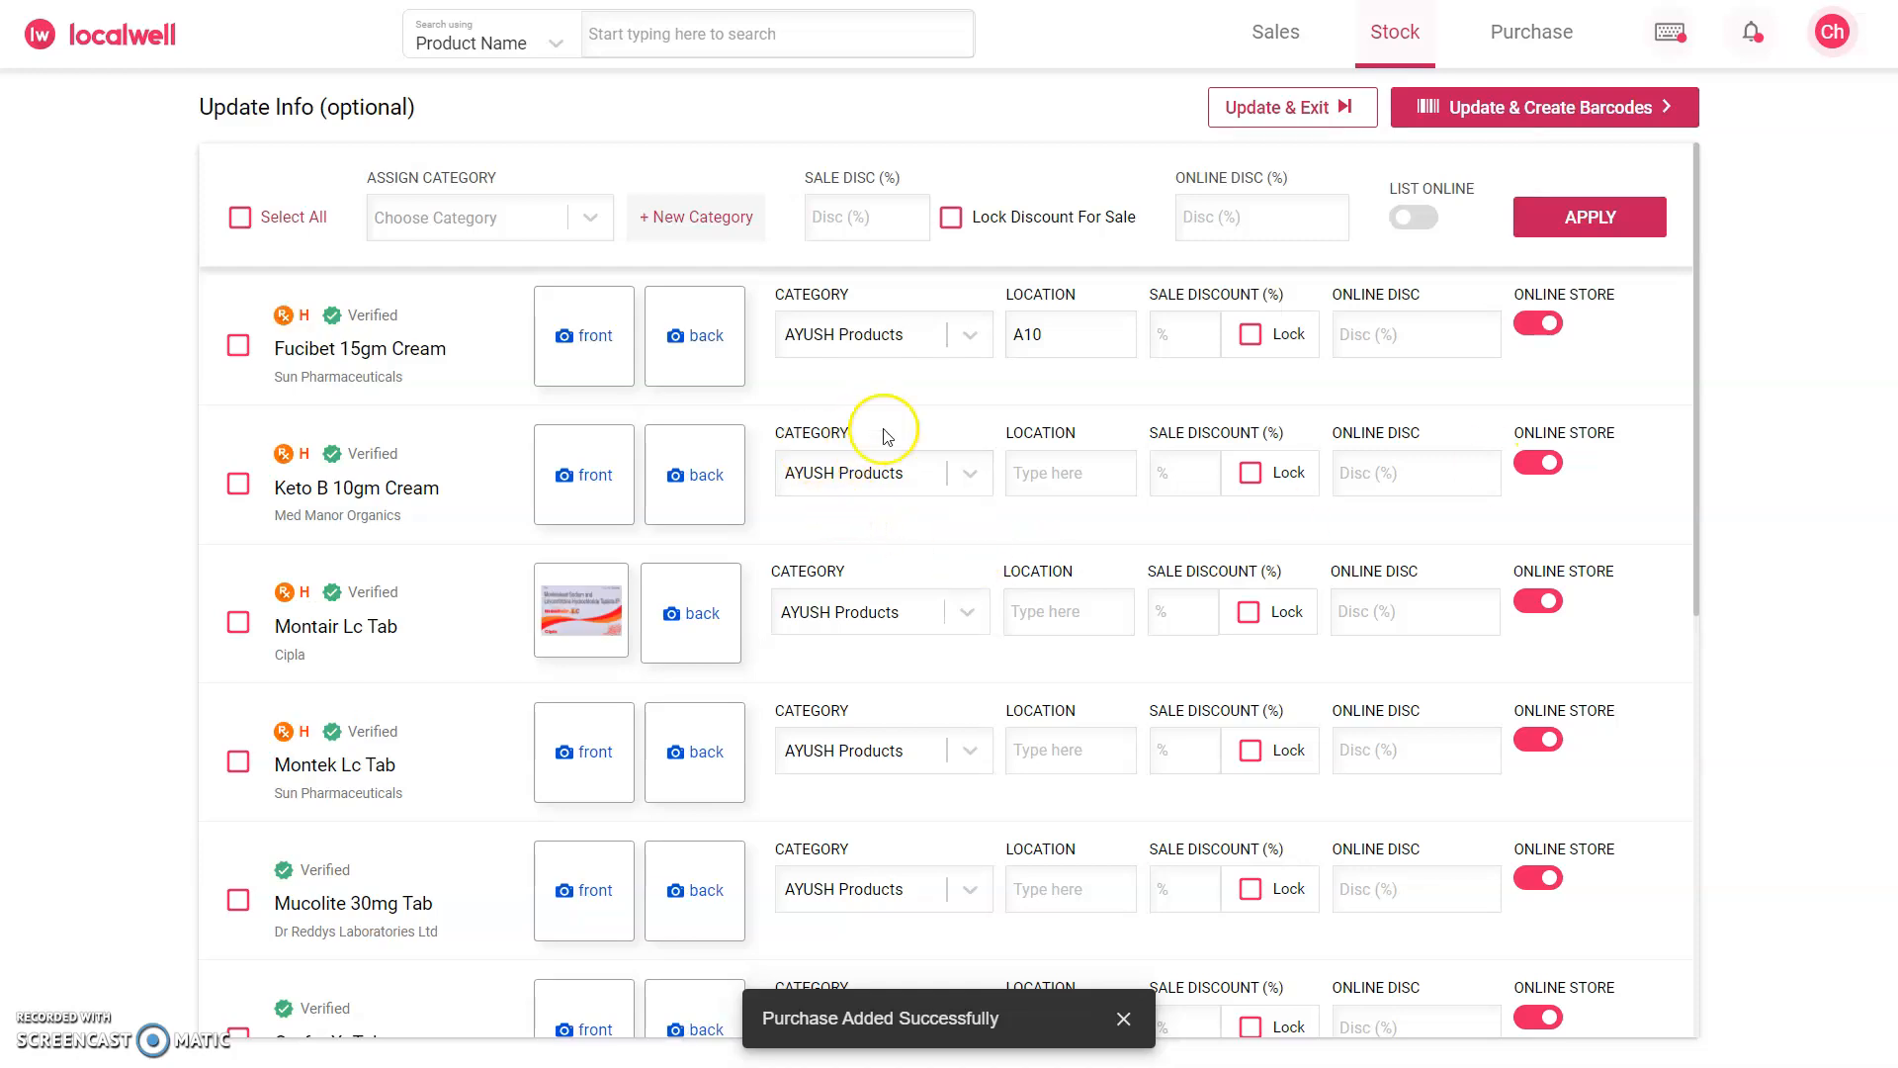
Step: Review the optional category, location, discount and online store details of the purchased products
scroll(849, 659, down, 2)
scroll(791, 495, down, 3)
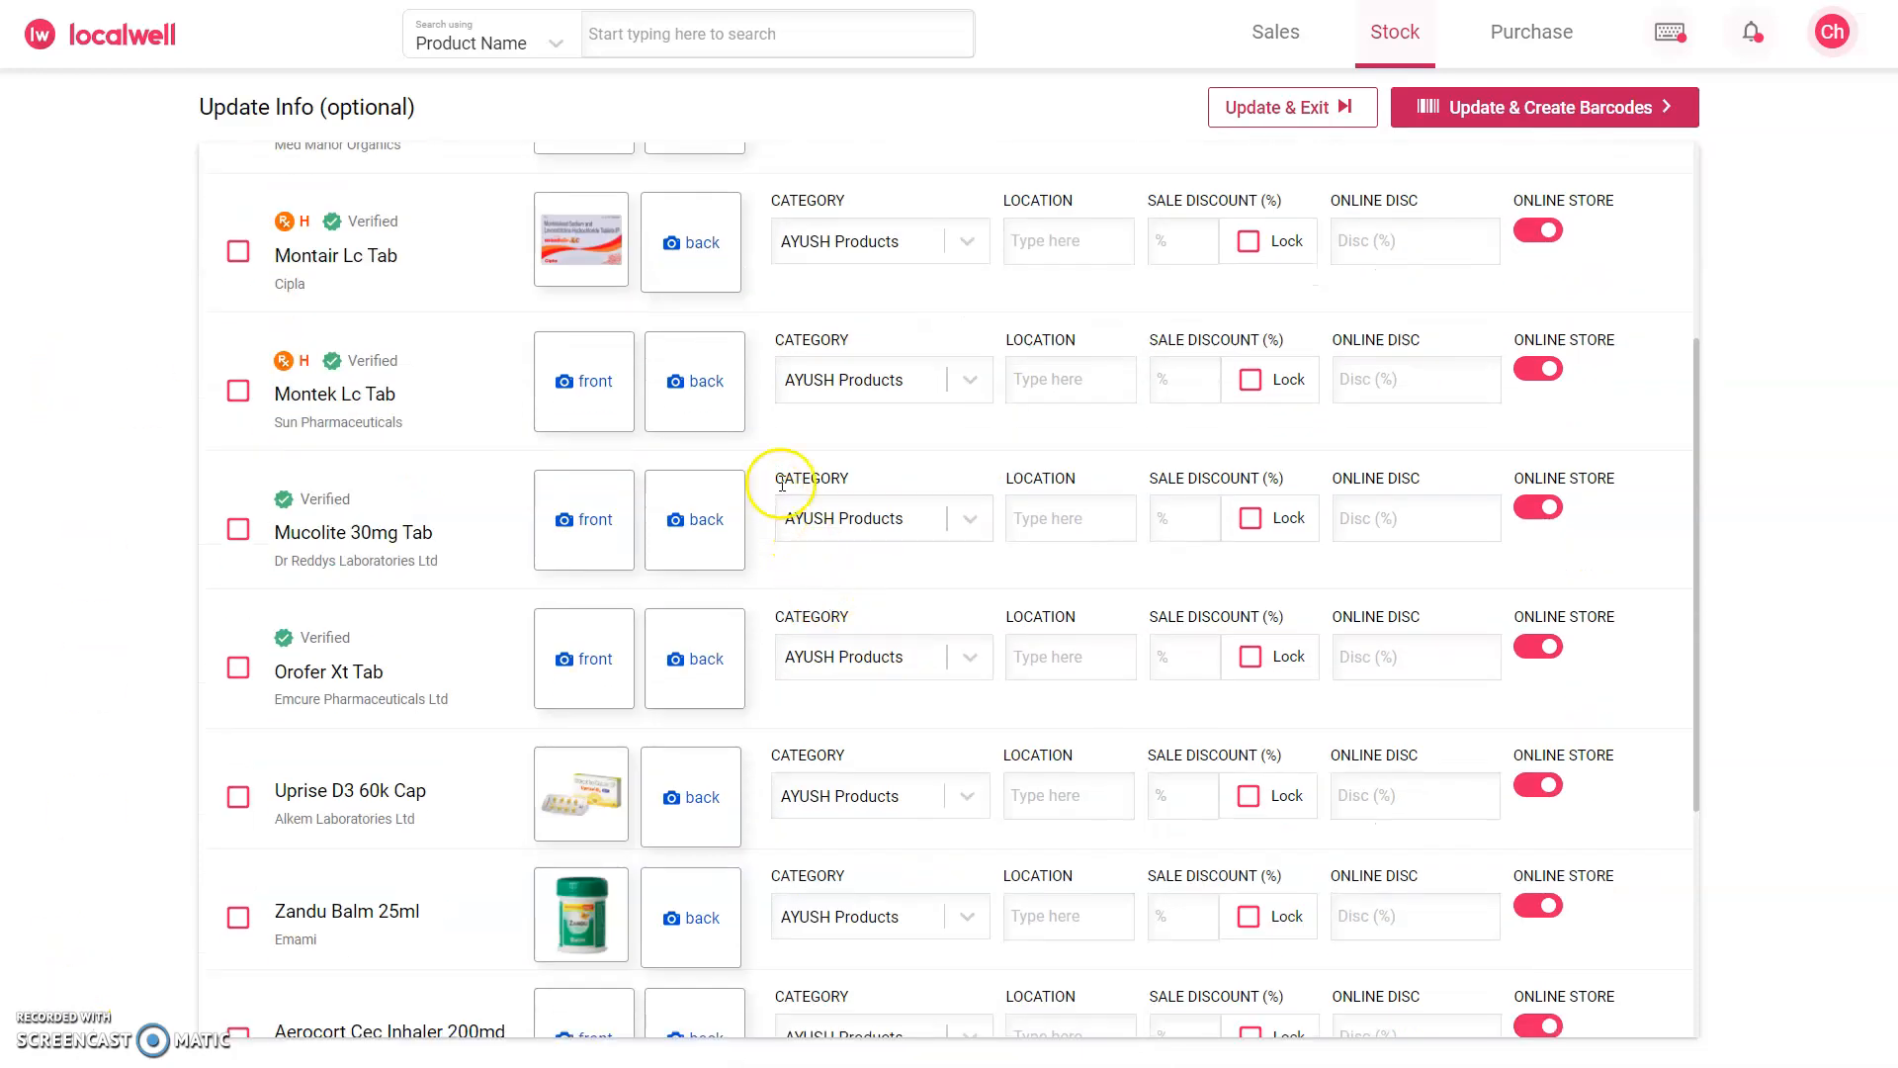
scroll(821, 465, up, 3)
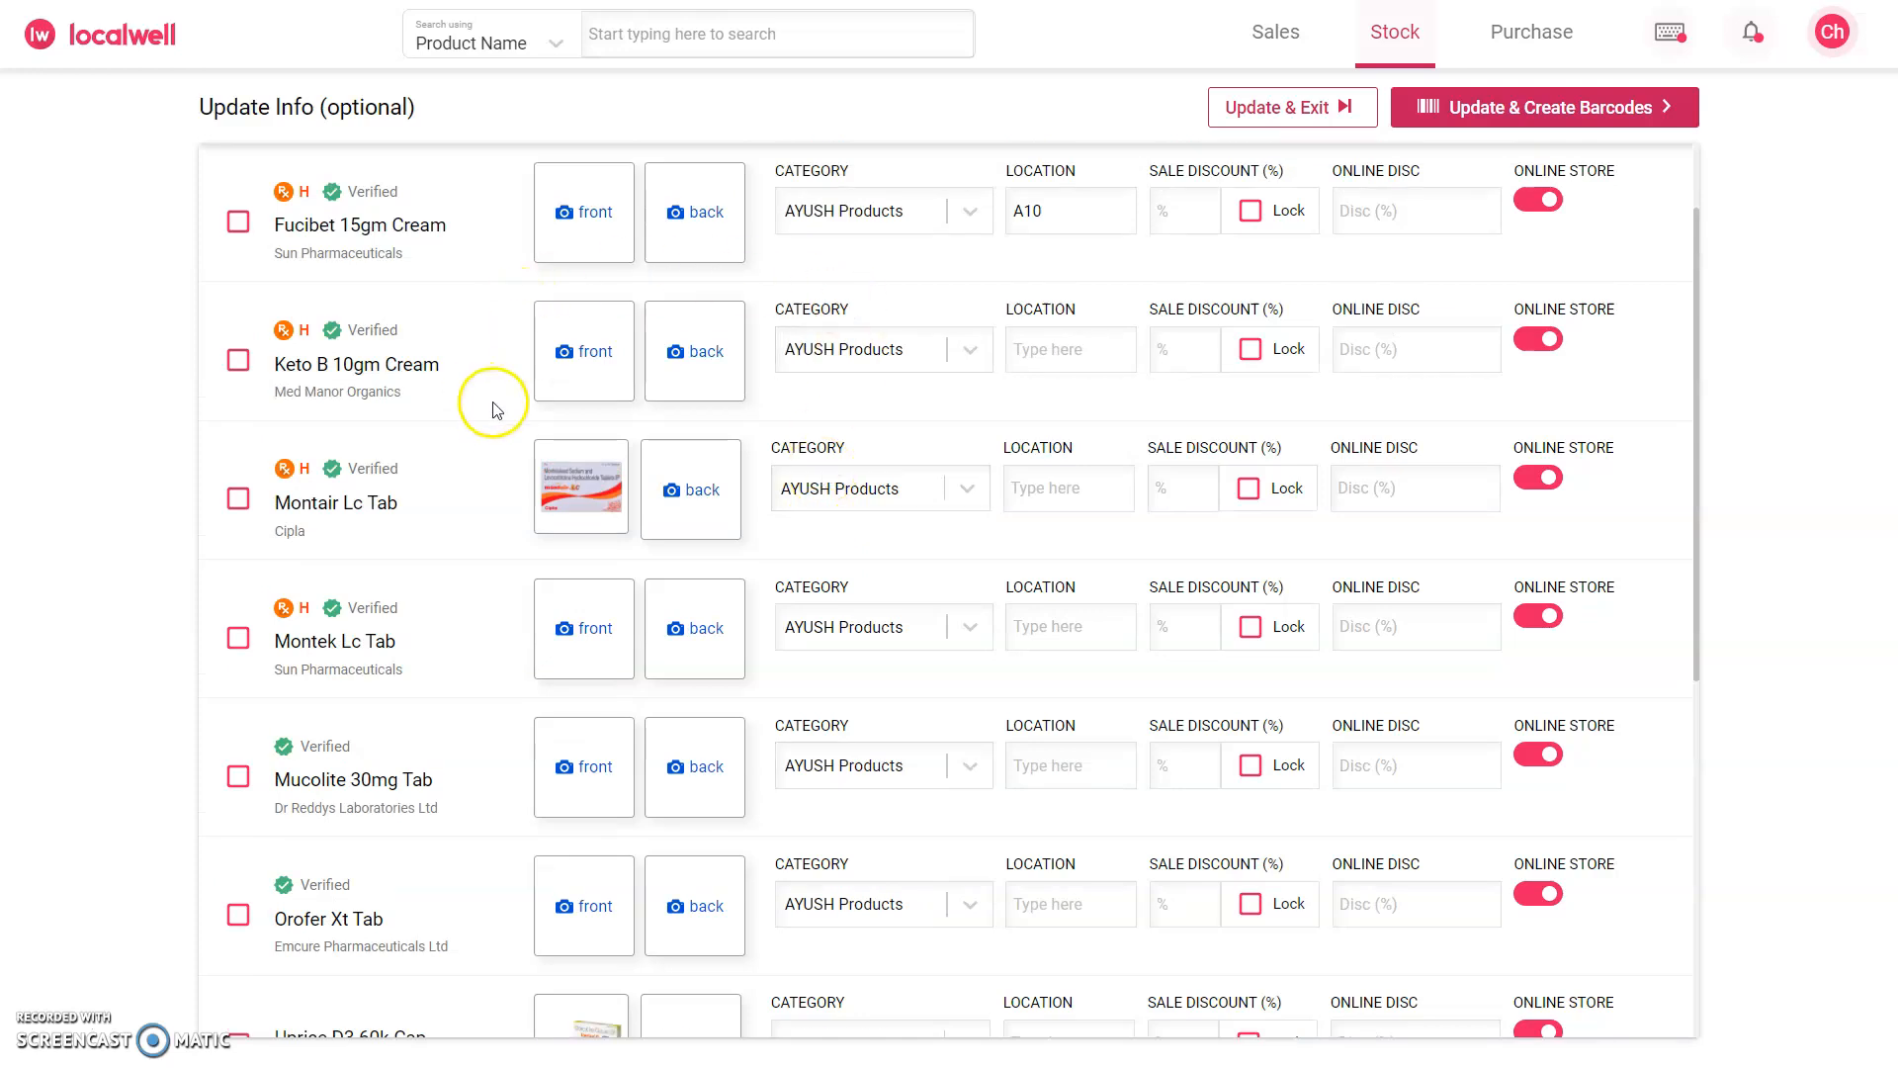
scroll(490, 425, down, 5)
scroll(499, 435, up, 4)
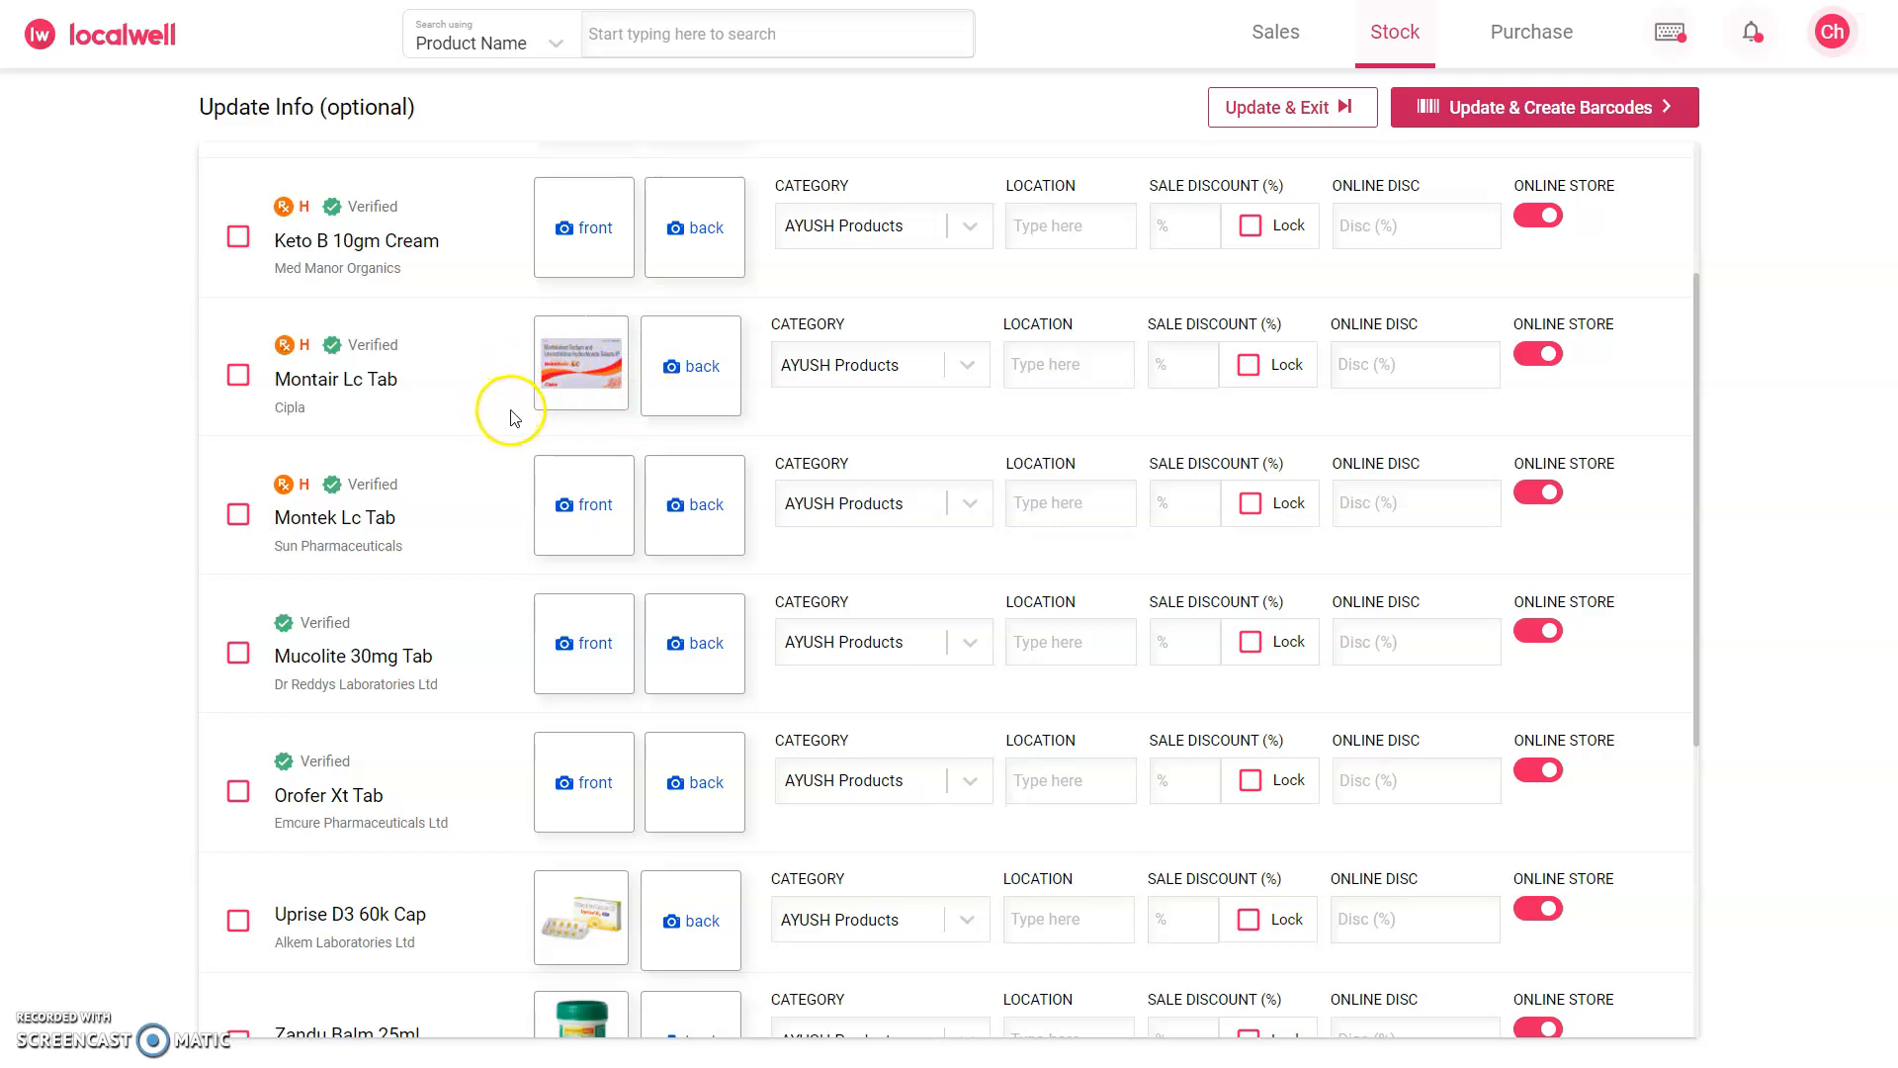
scroll(512, 416, down, 3)
scroll(494, 495, up, 5)
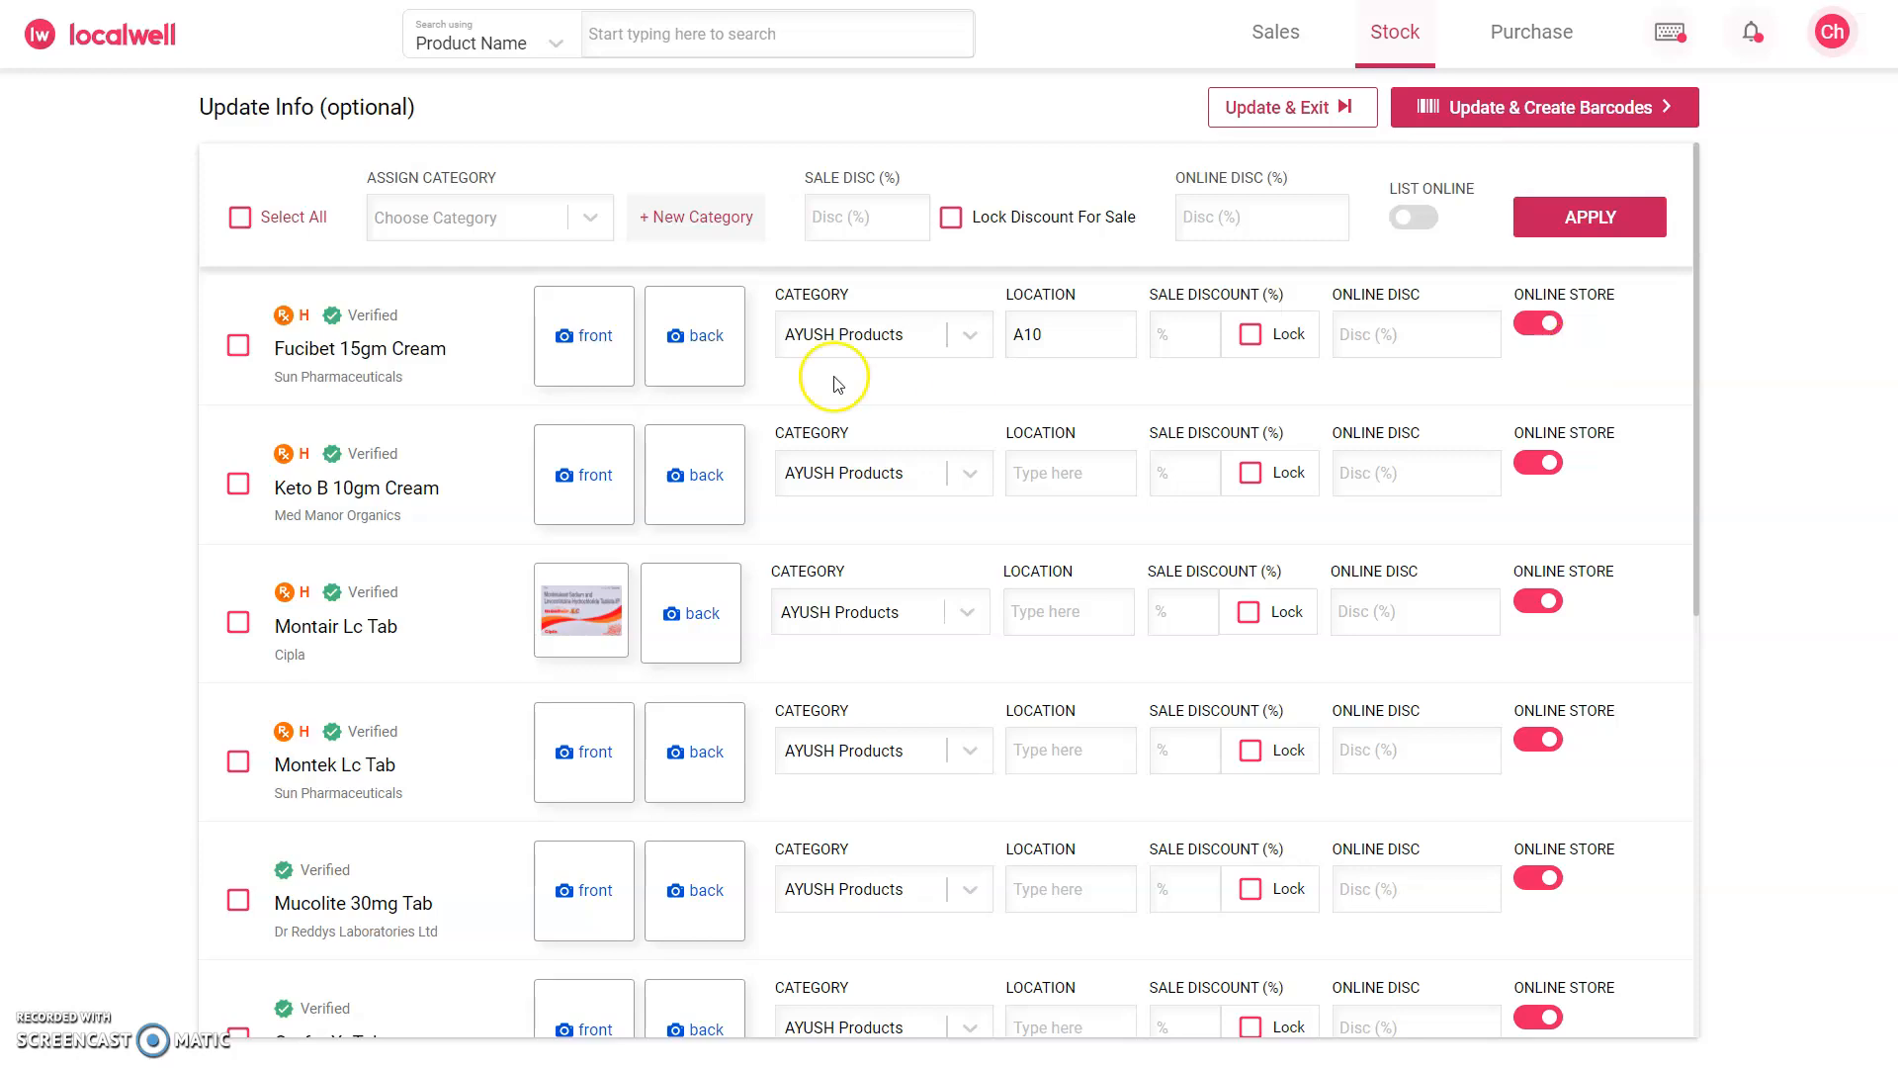
scroll(1599, 352, down, 8)
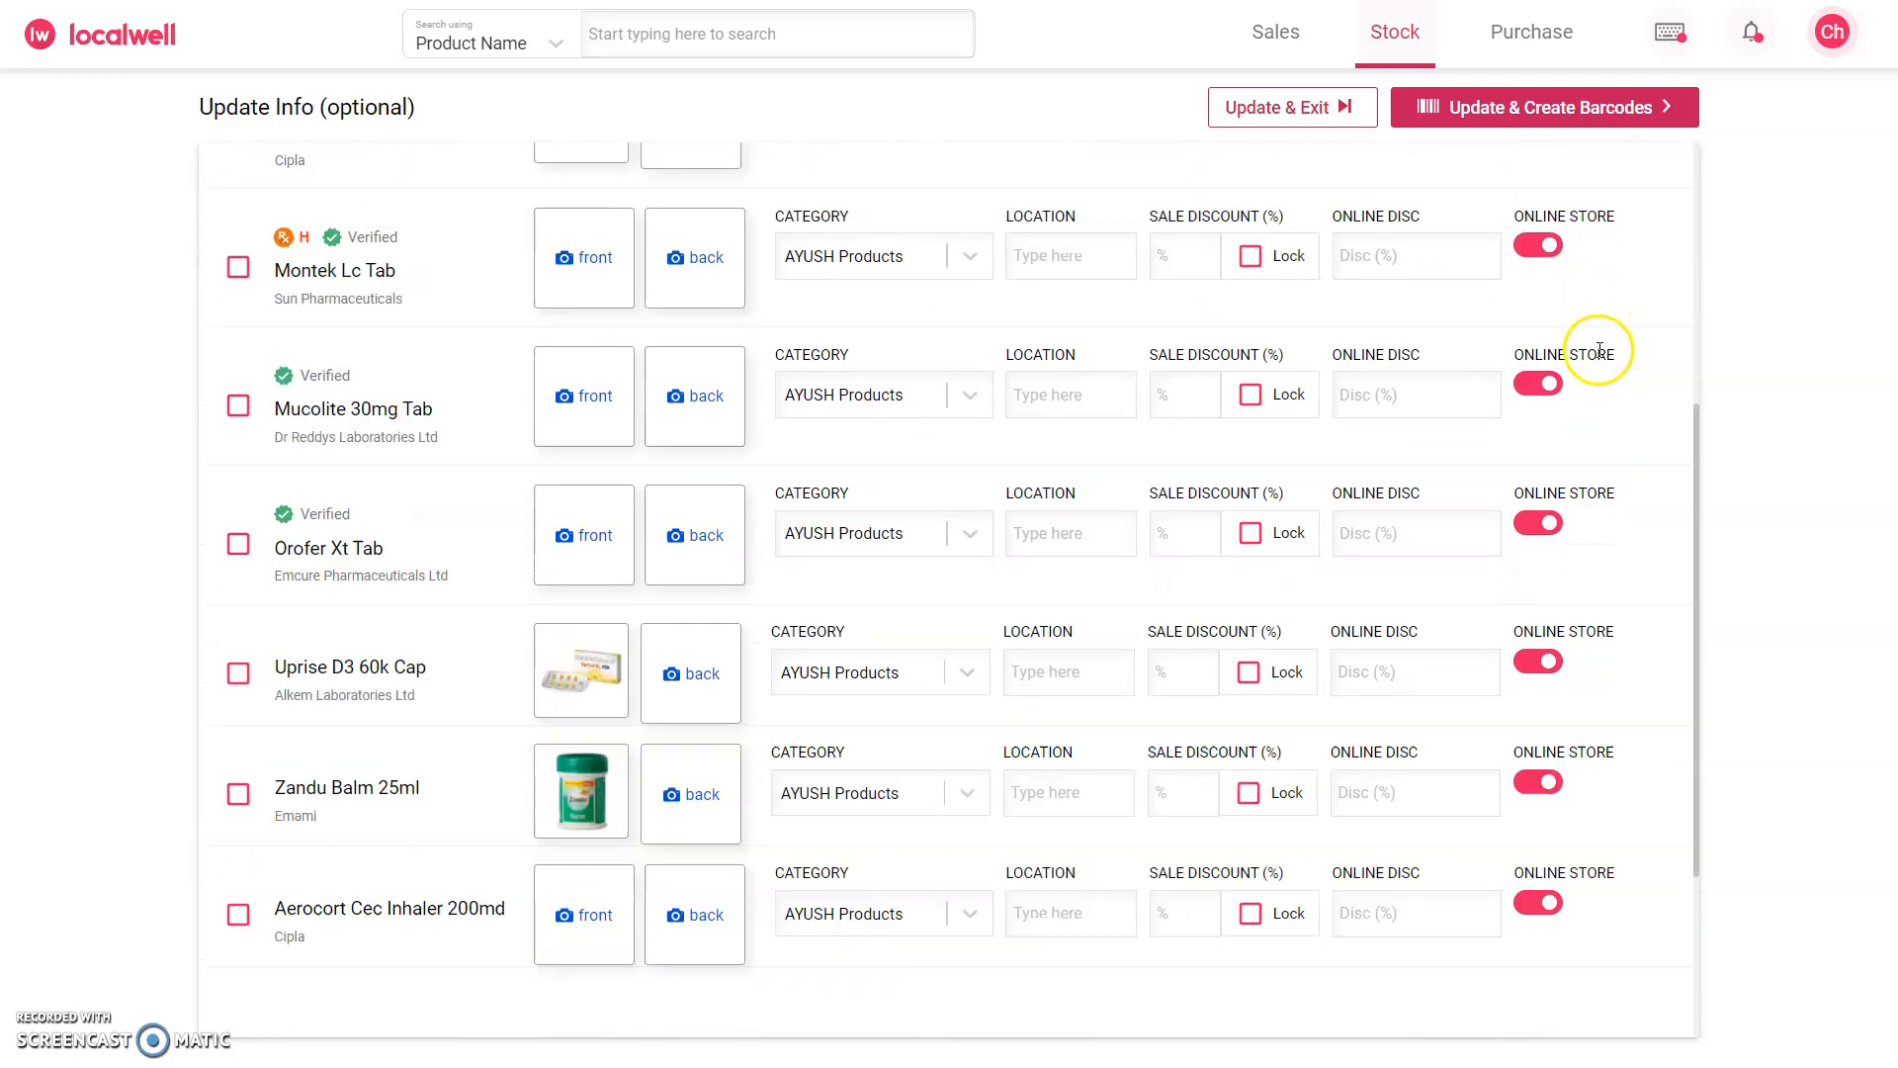
scroll(1626, 524, up, 10)
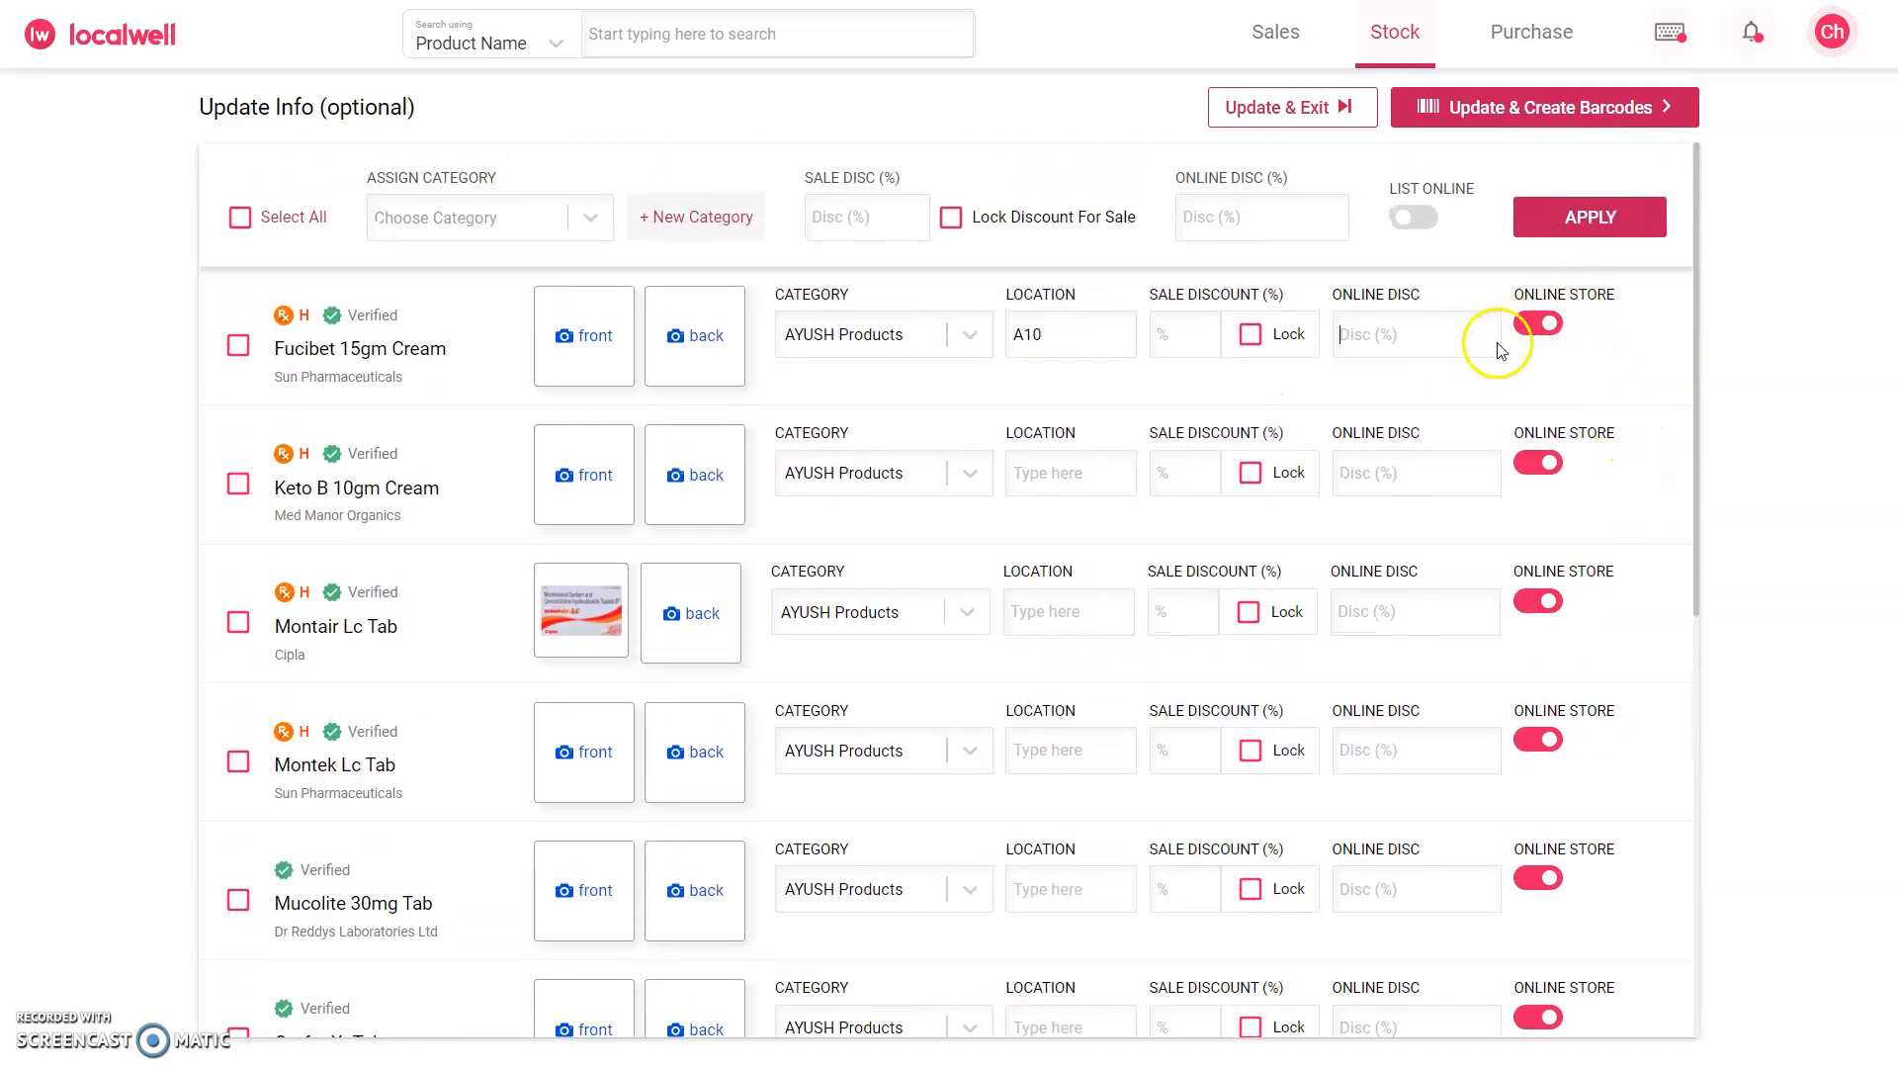
Step: Turn off the online store listing for Mucolite 30mg Tab, then update the product info and proceed to barcode creation
scroll(1582, 672, down, 2)
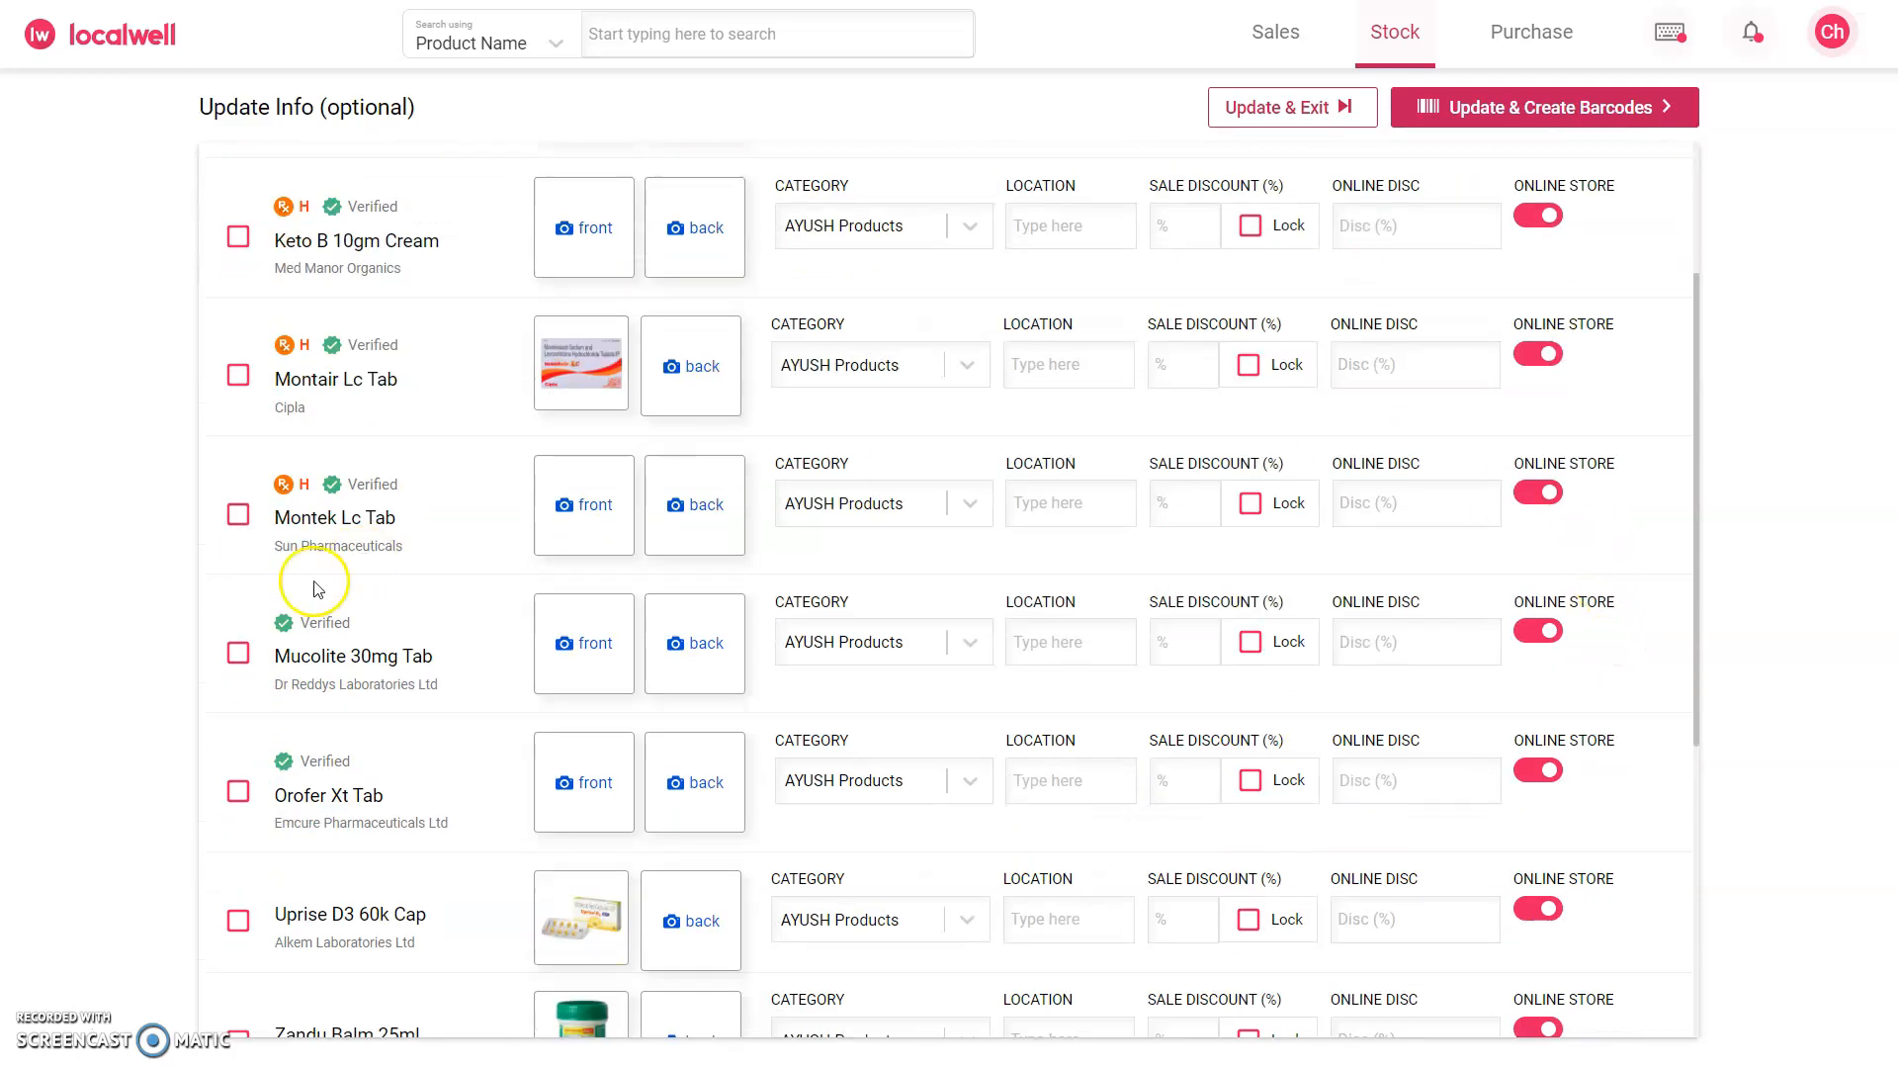
click(1537, 630)
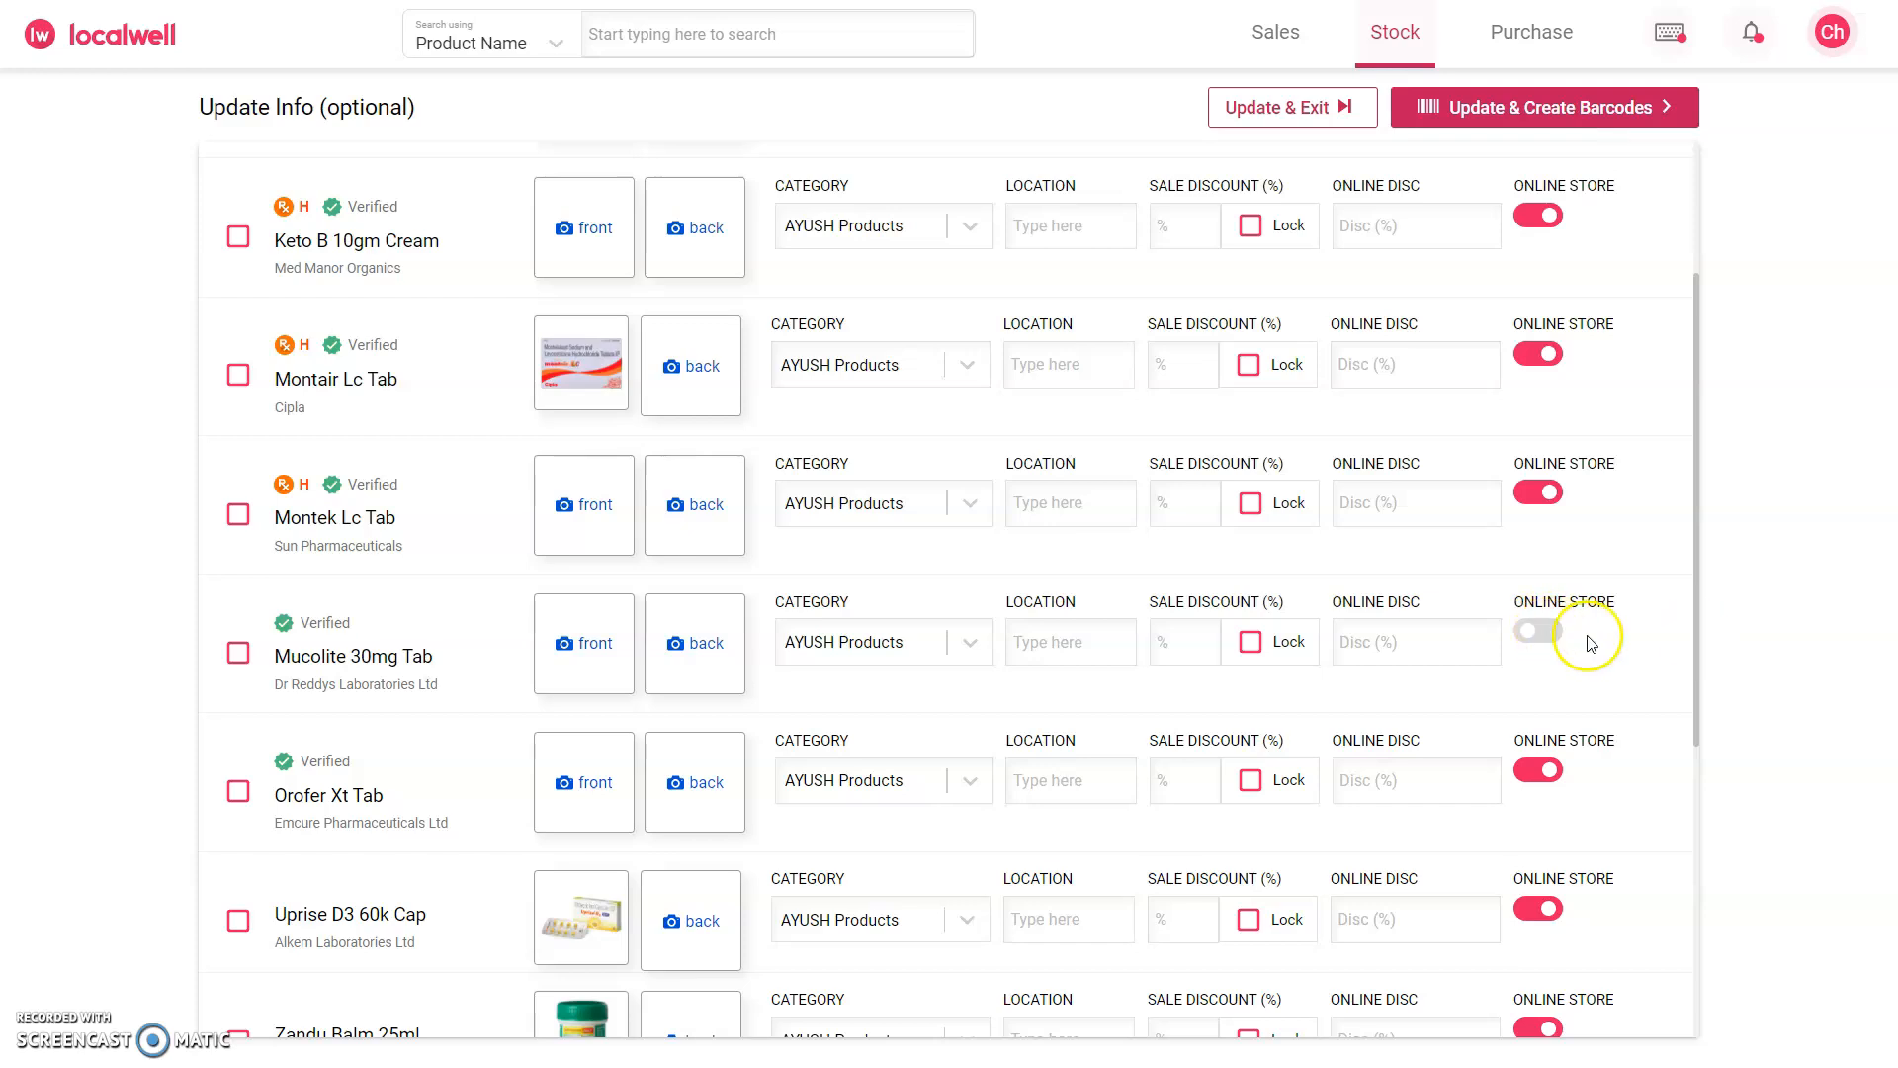
scroll(1683, 386, up, 2)
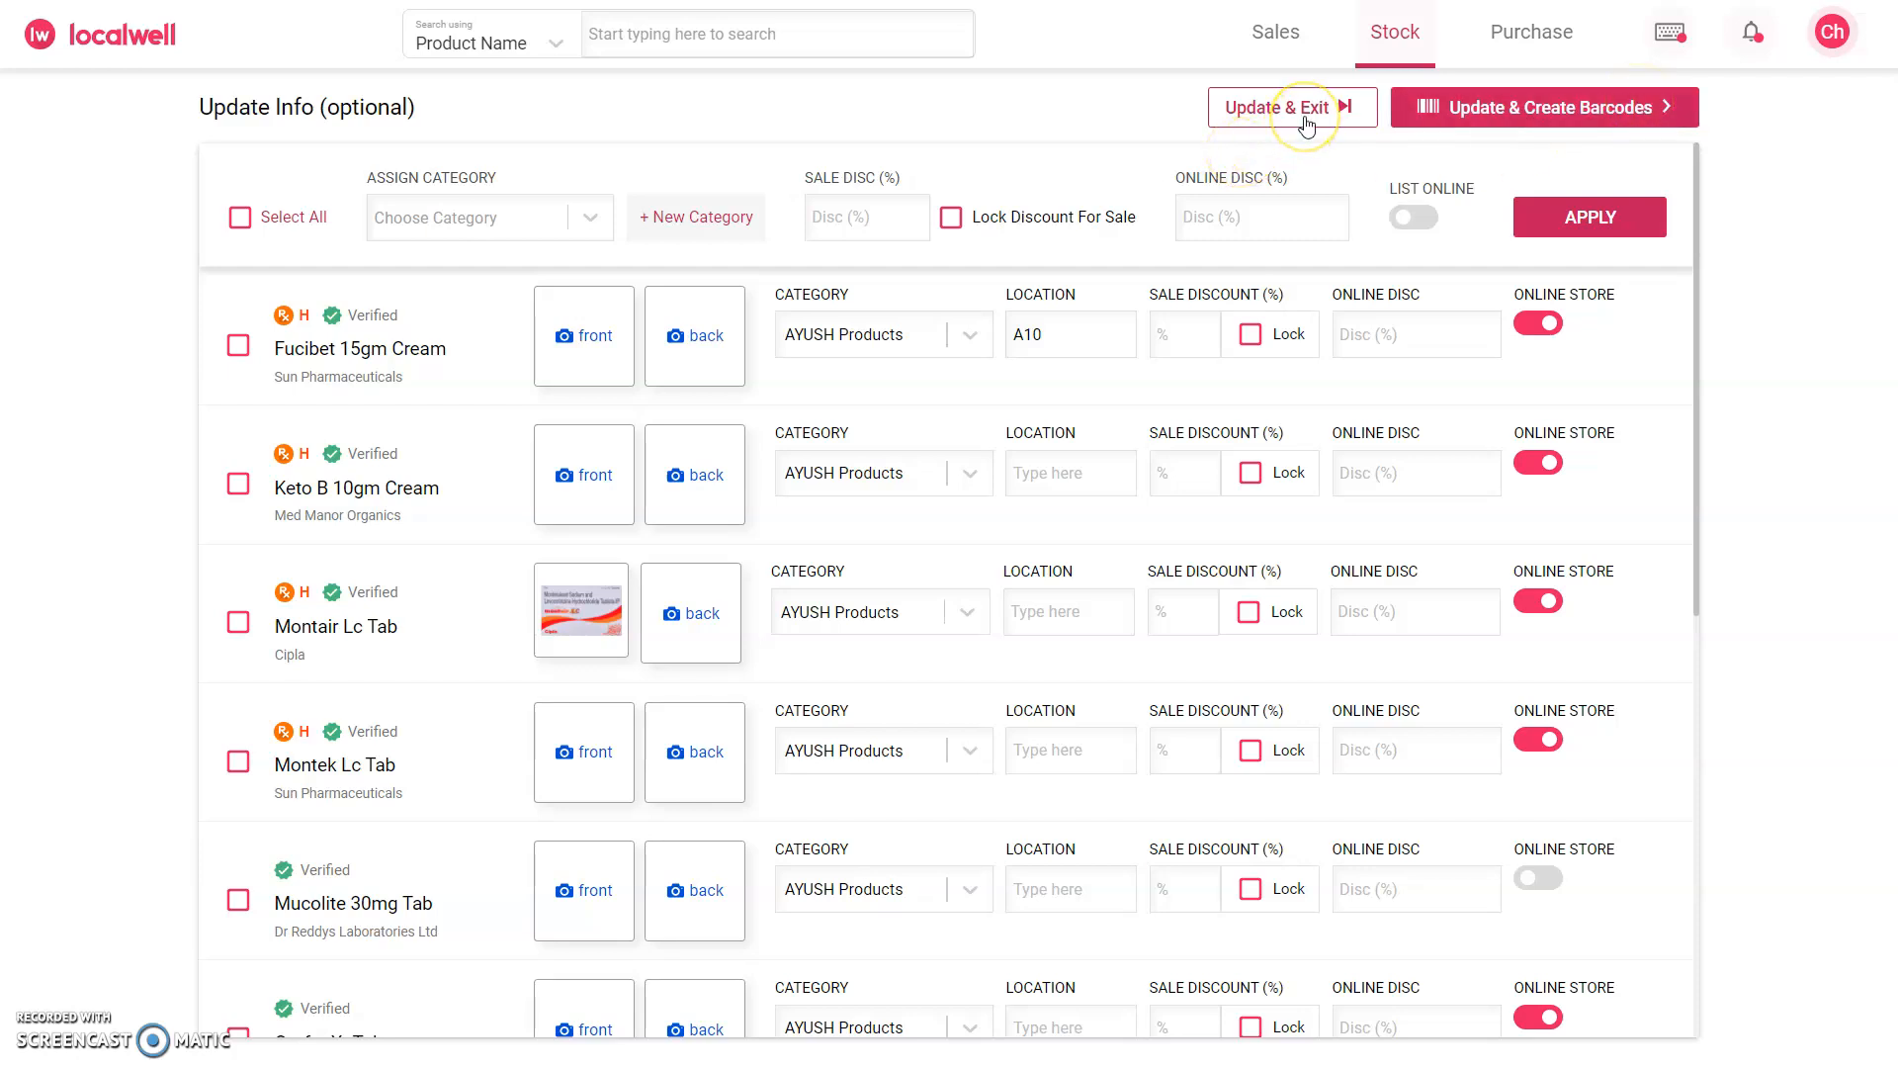
click(1559, 92)
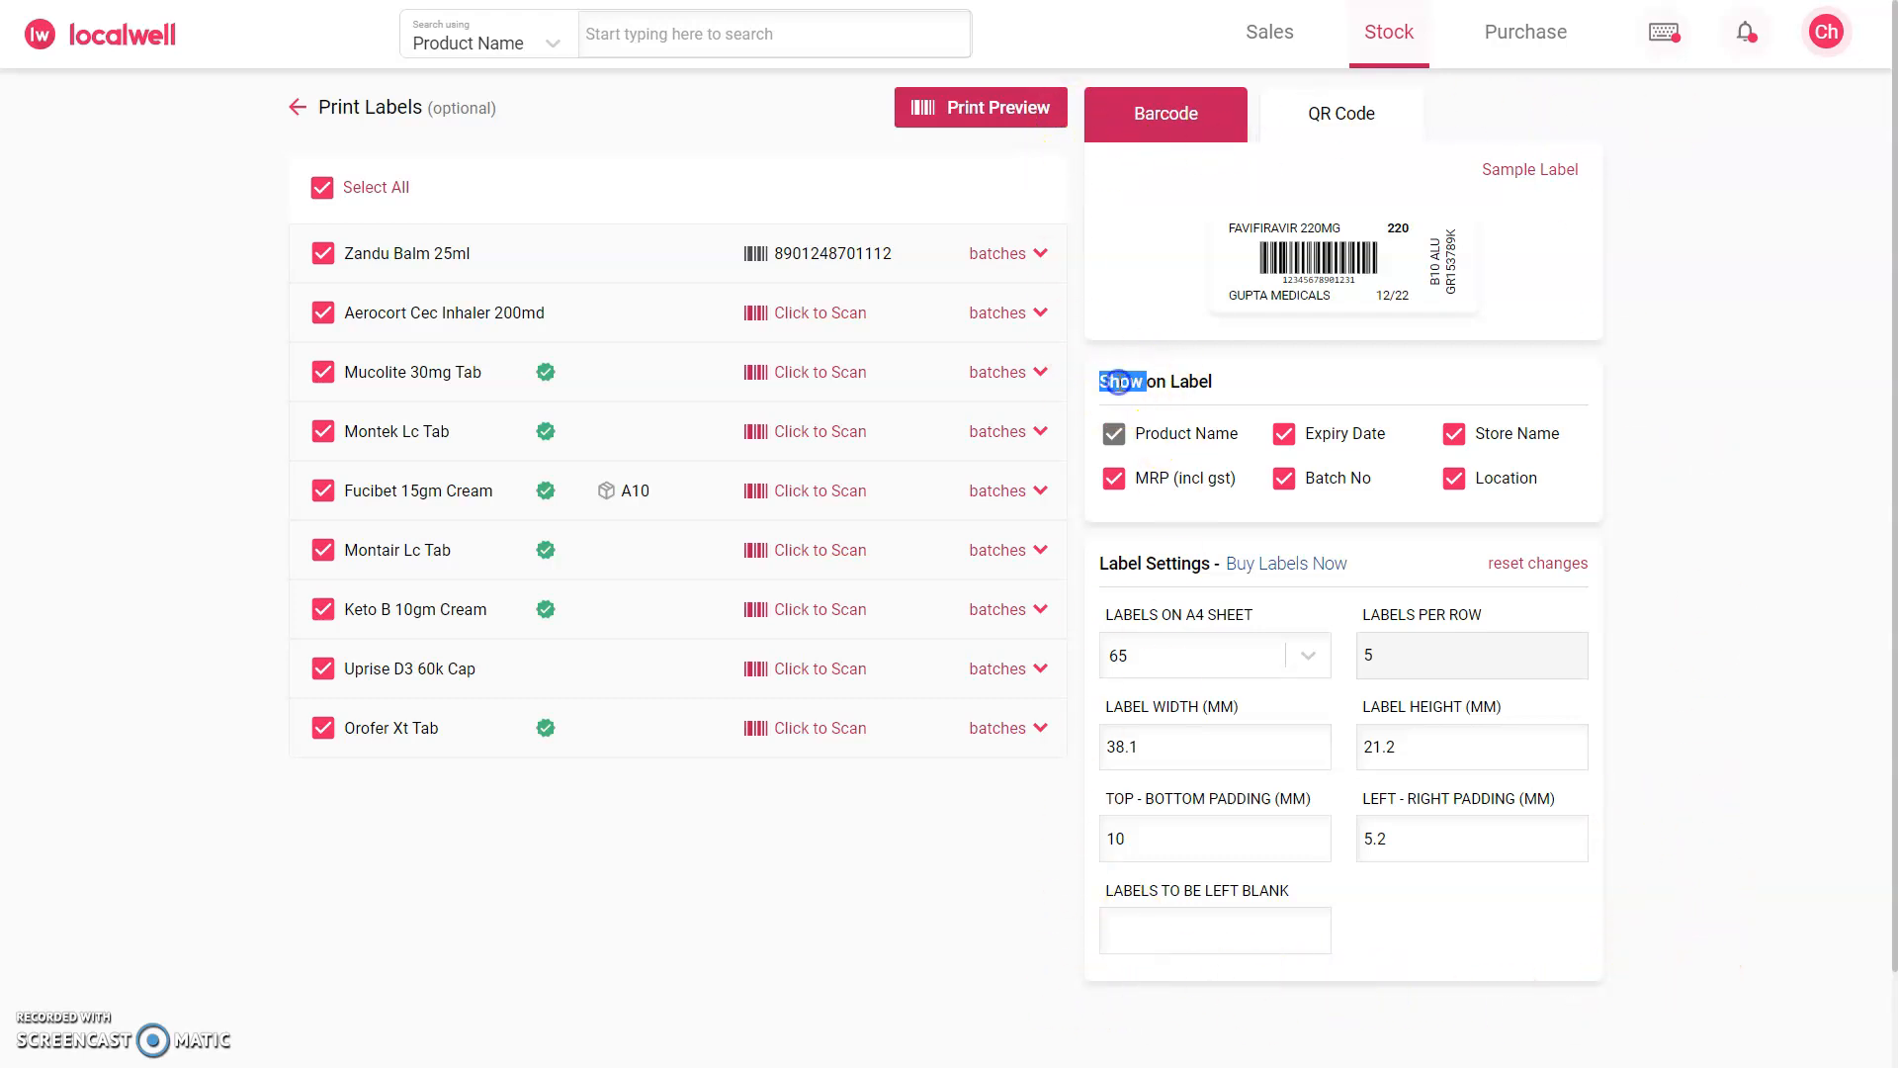
Step: Generate a print preview of the barcode labels for all the selected products
click(1292, 383)
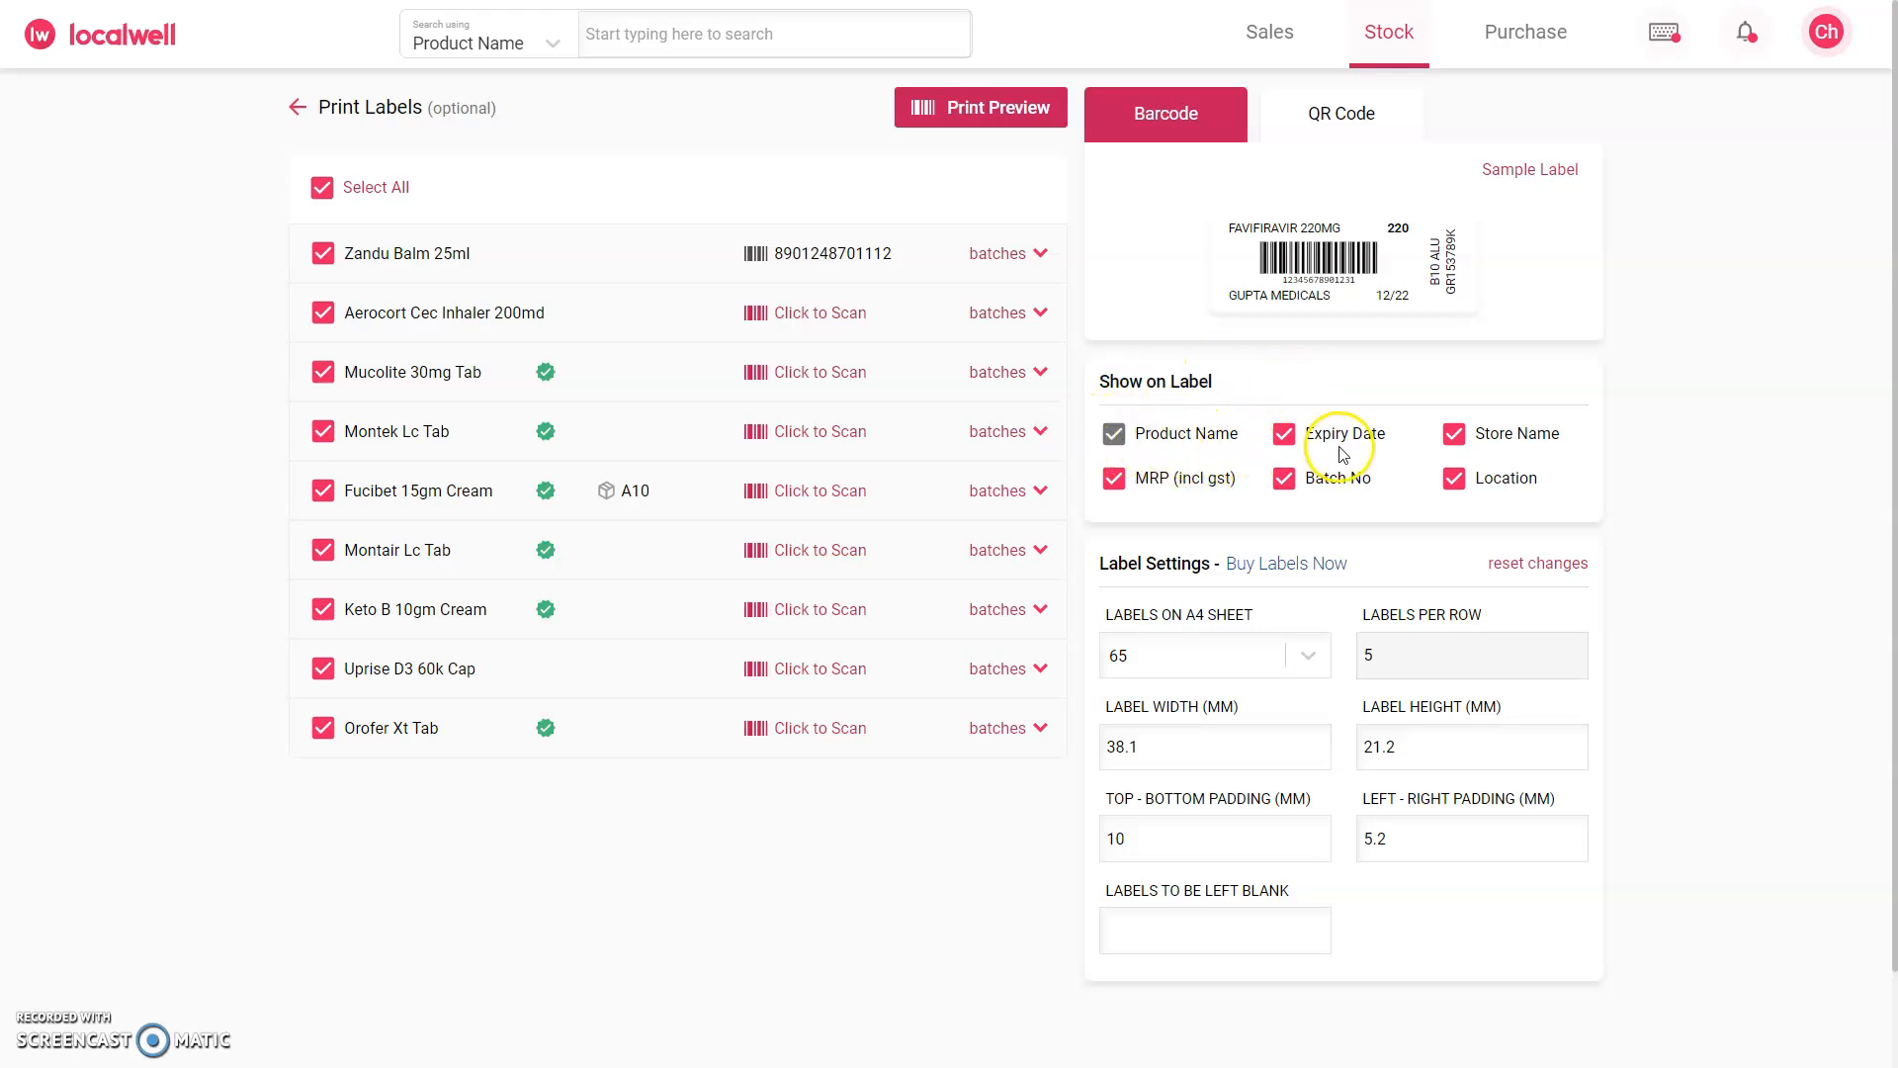
click(957, 109)
key(ctrl+plus)
key(ctrl+plus)
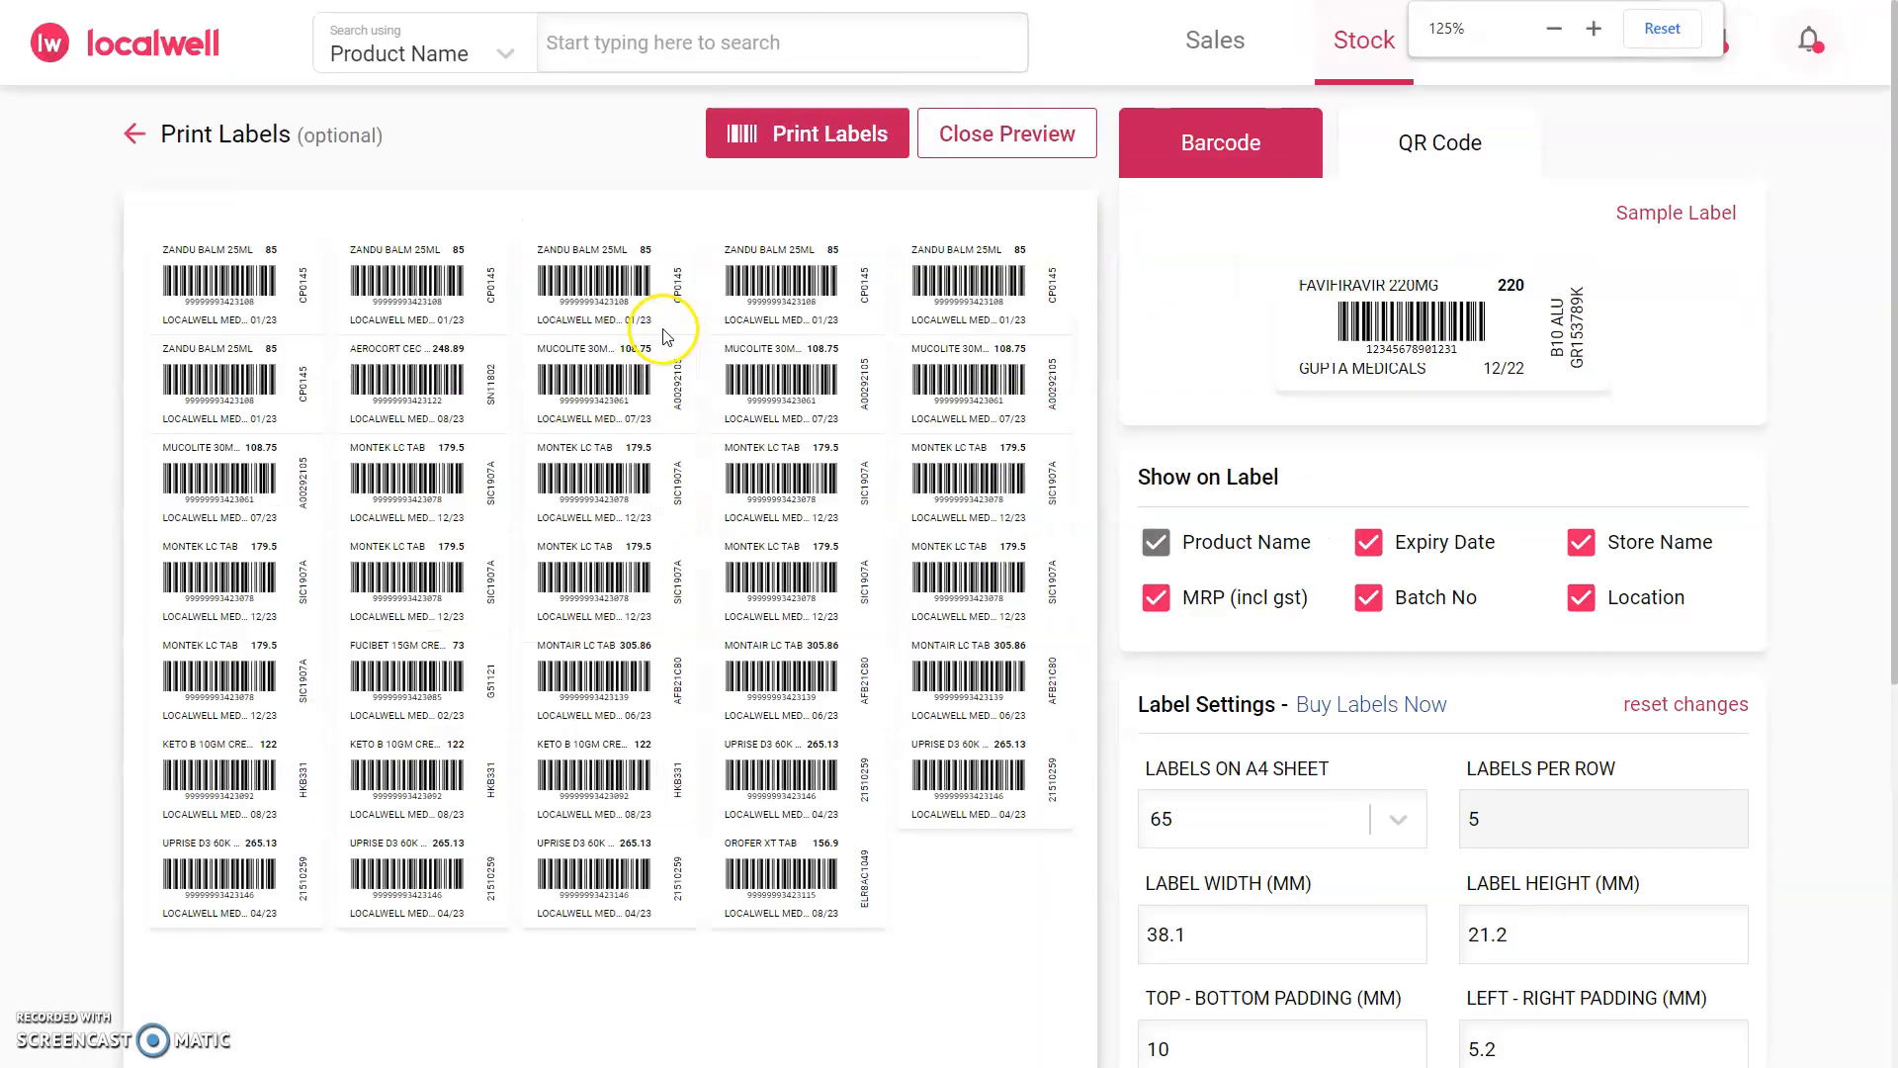
key(ctrl+plus)
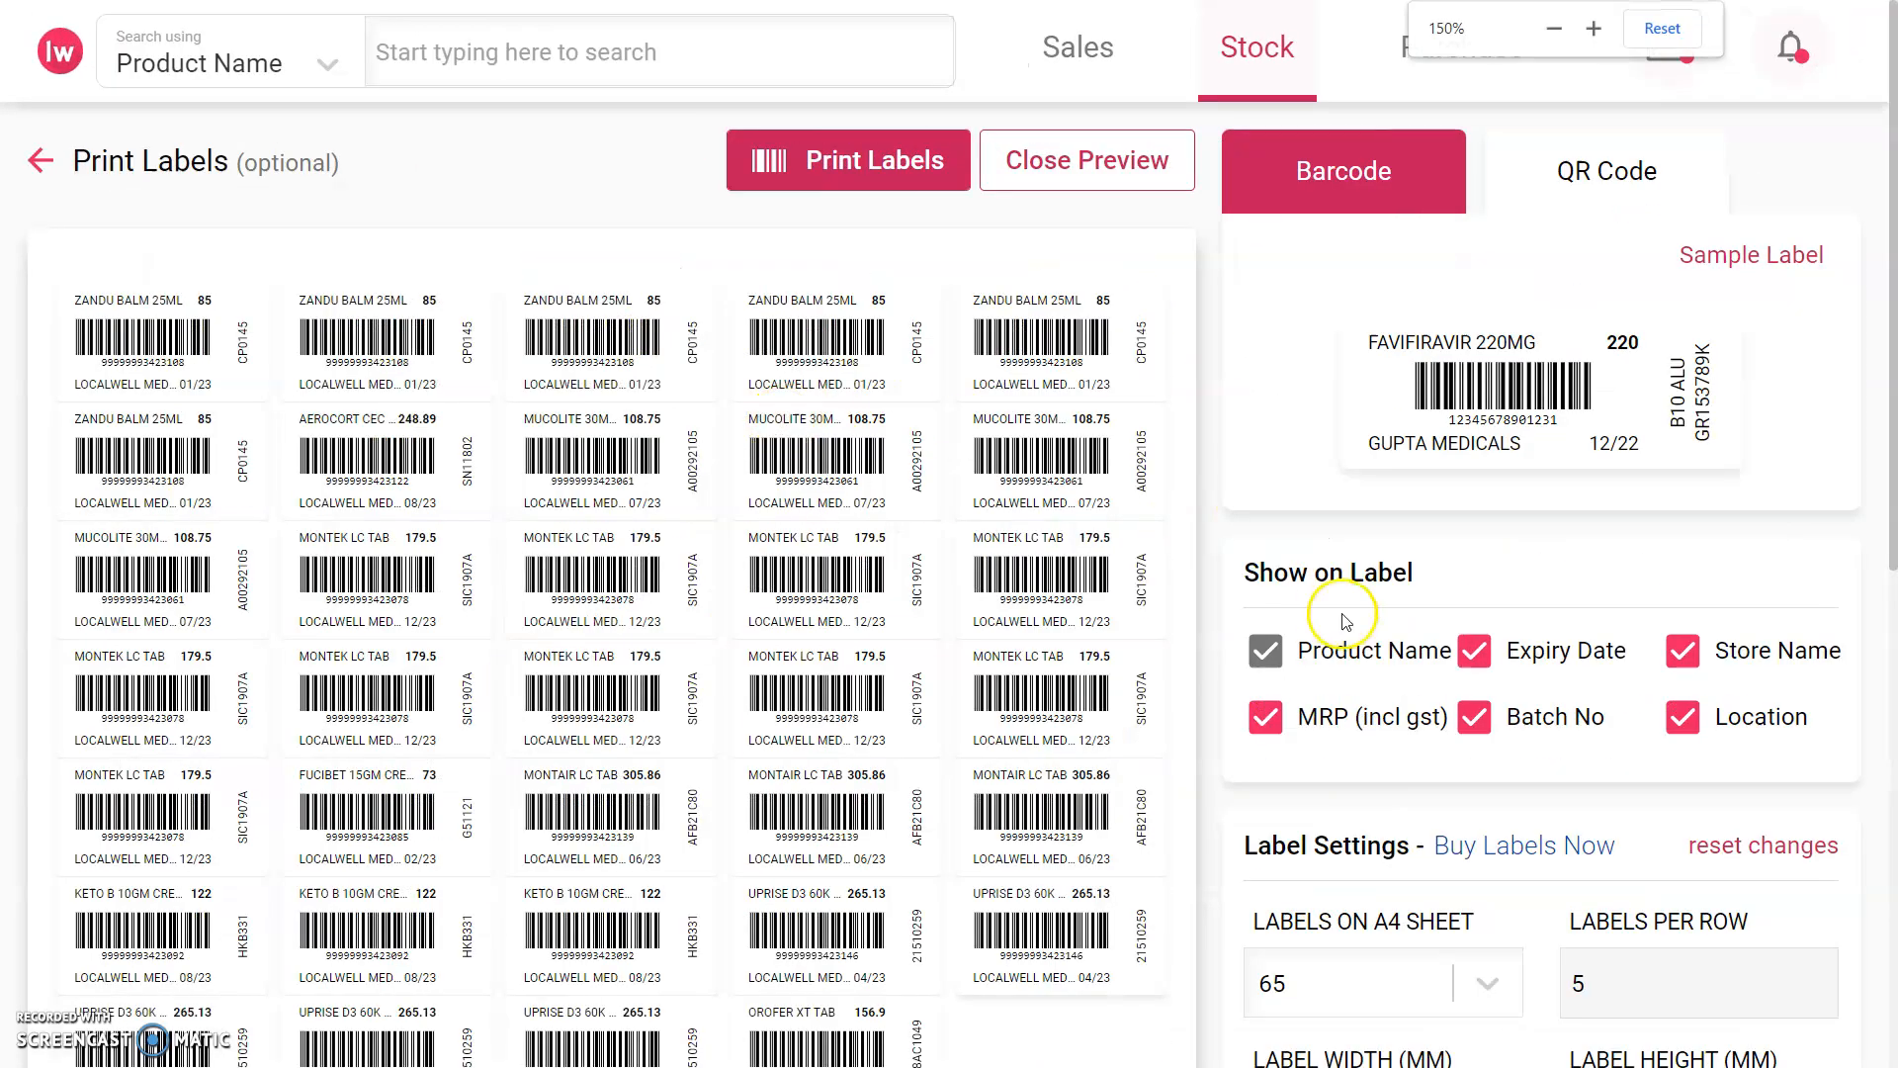
Step: Try hiding the batch number and the store name on the labels, and show each of them again
click(1475, 722)
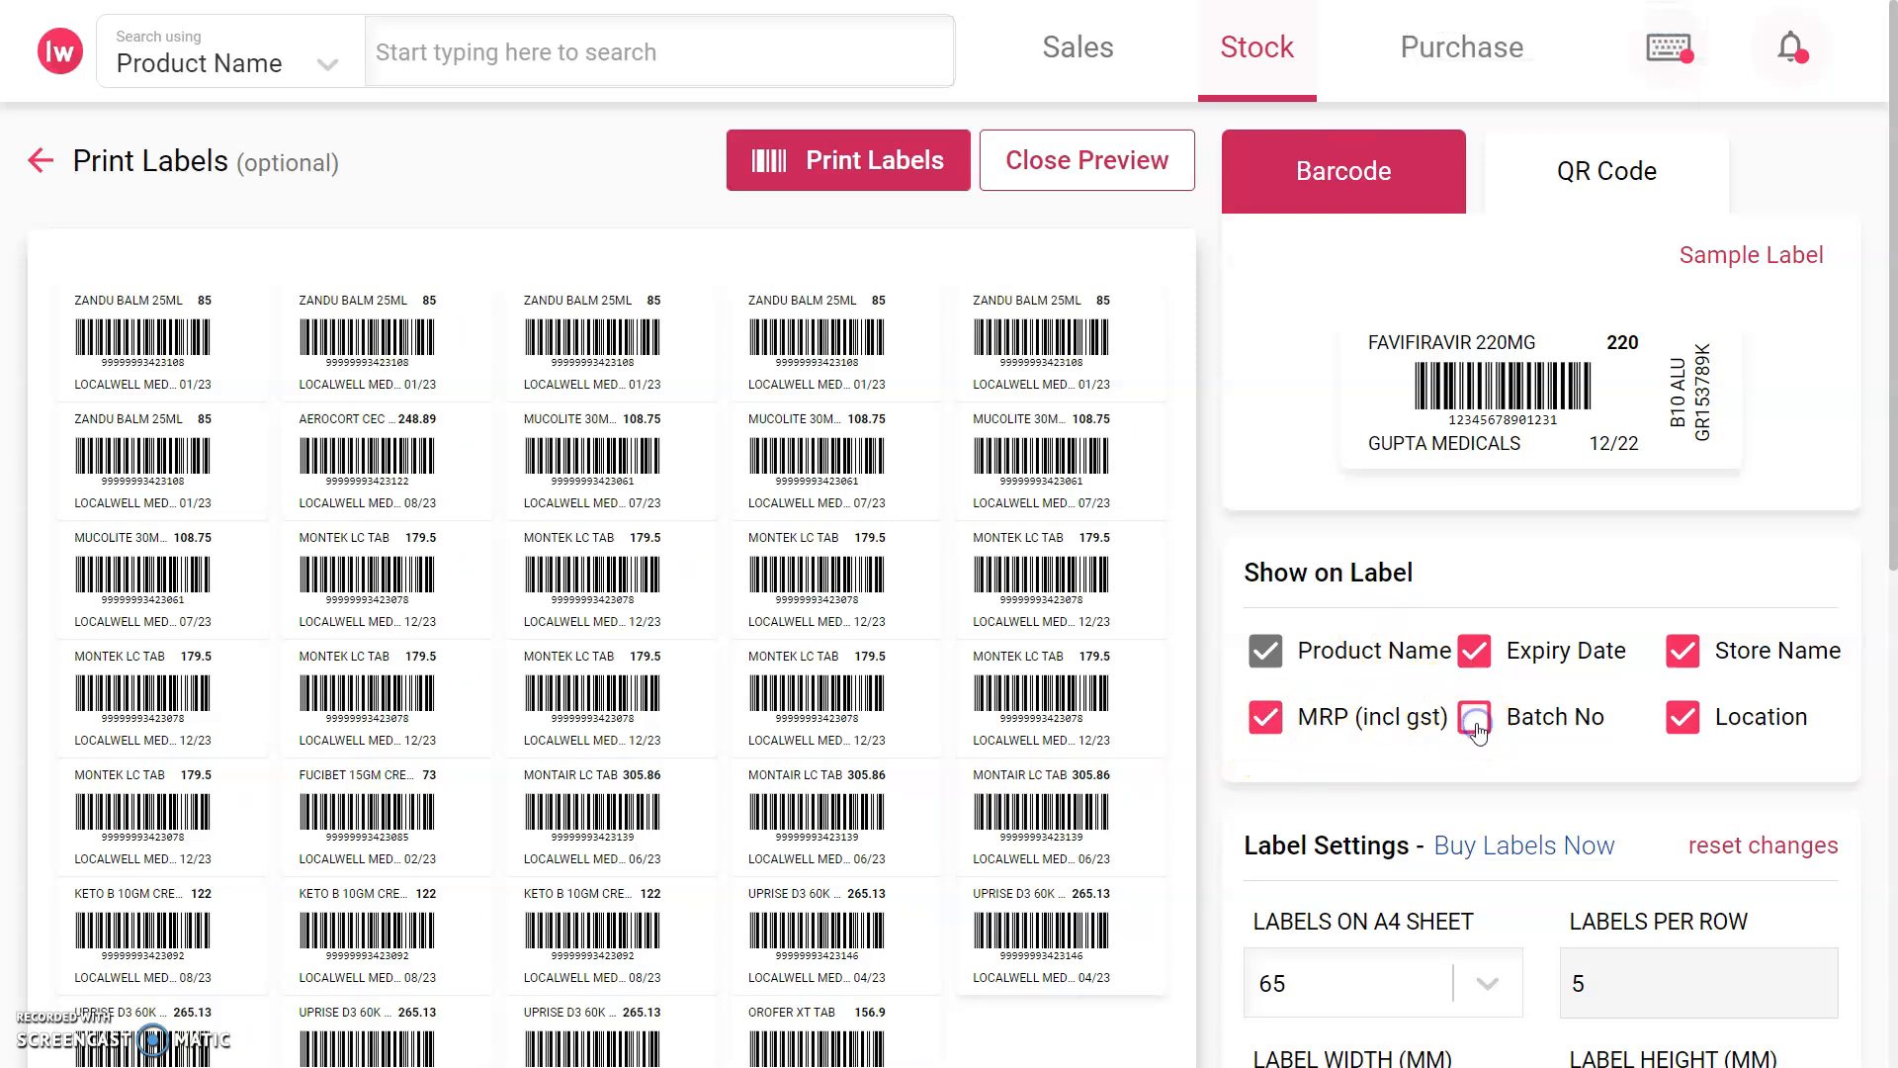
click(1476, 727)
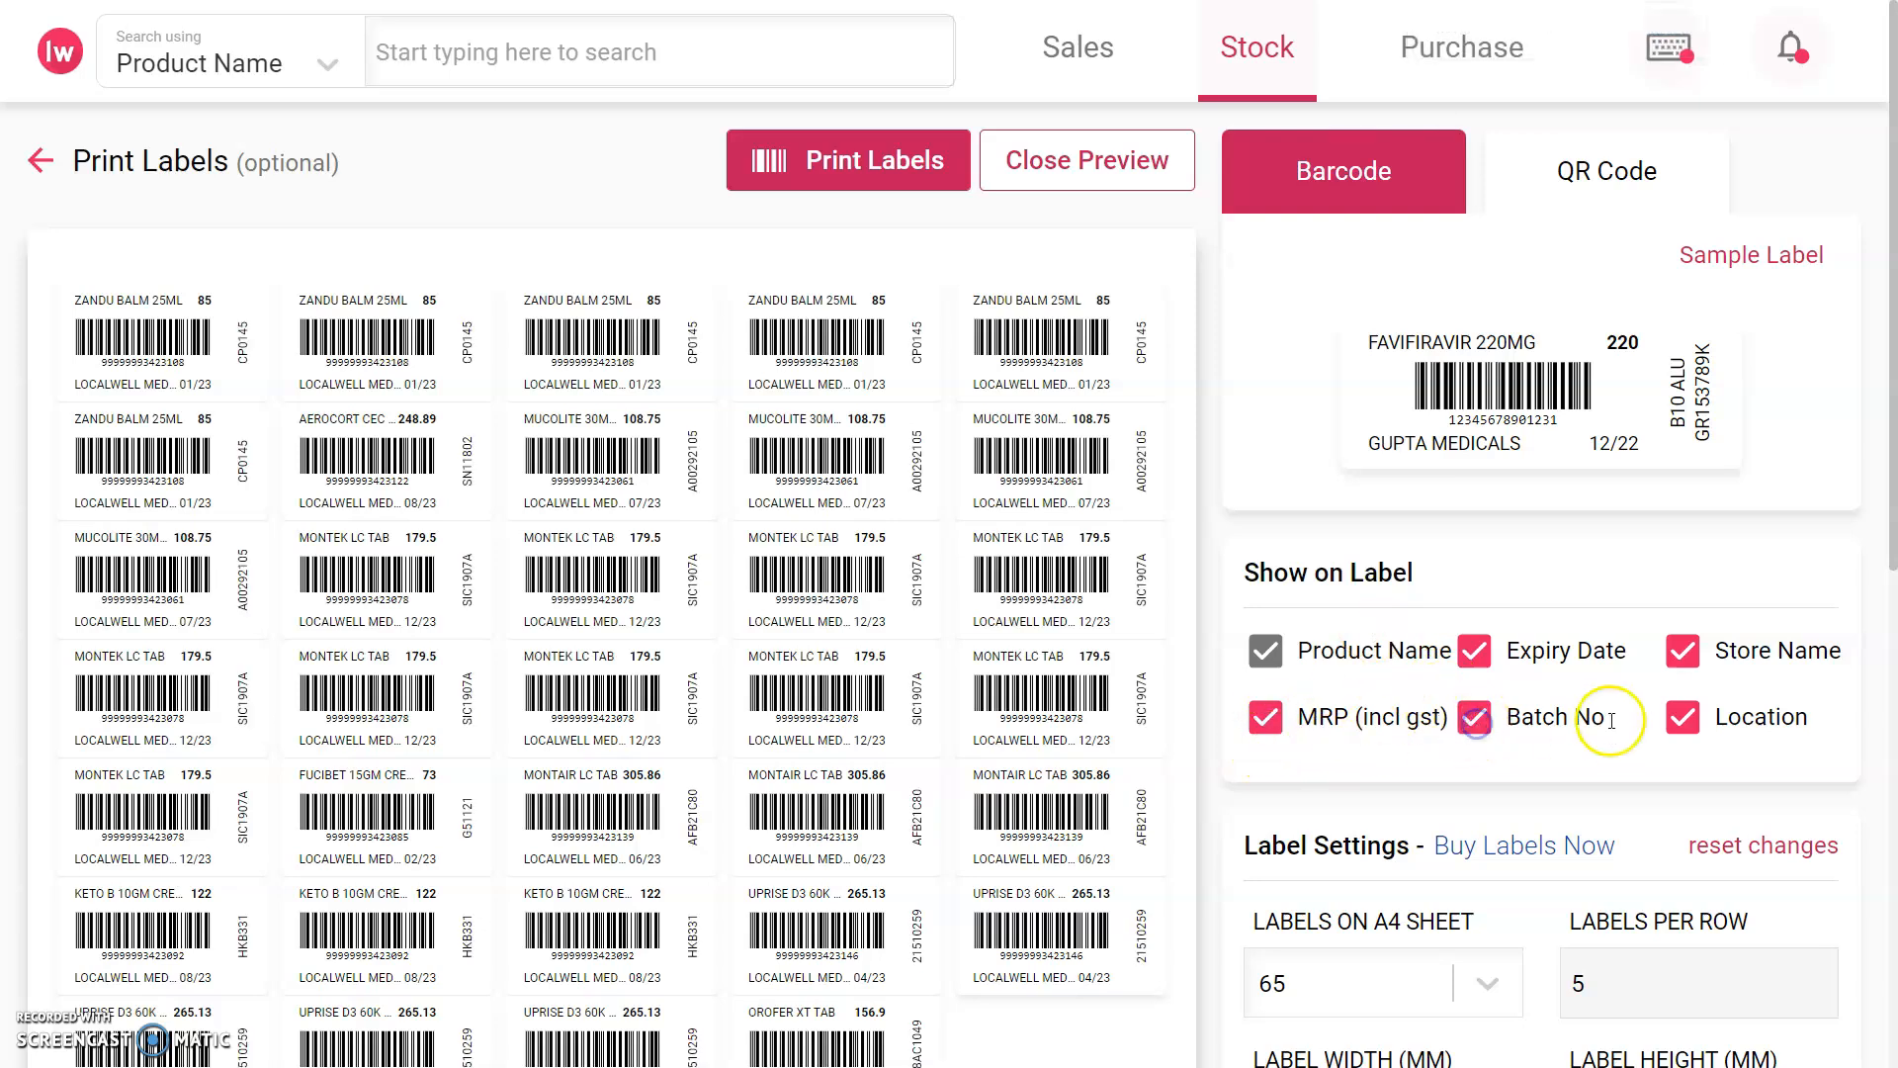
click(1682, 655)
click(1683, 661)
scroll(1432, 638, down, 3)
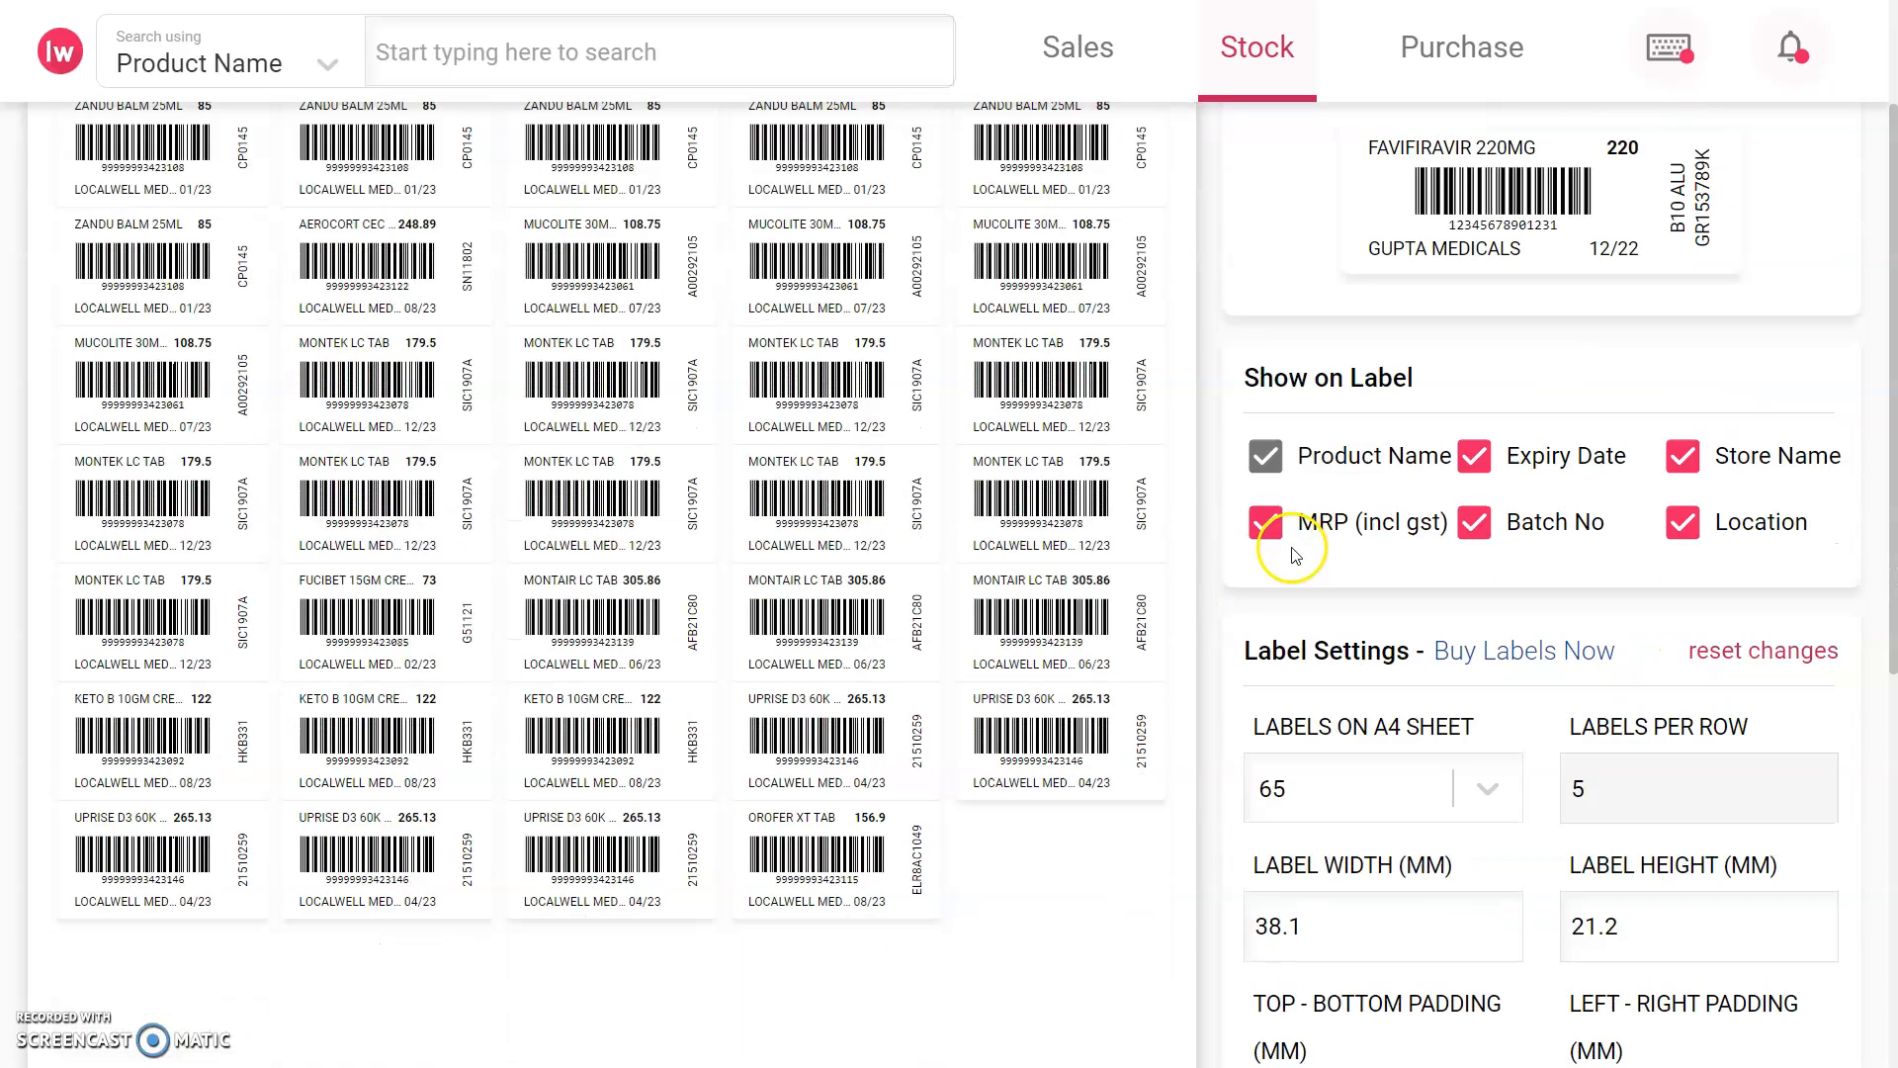
Step: Close the label print preview and show the batch details of Zandu Balm 25ml
key(ctrl+minus)
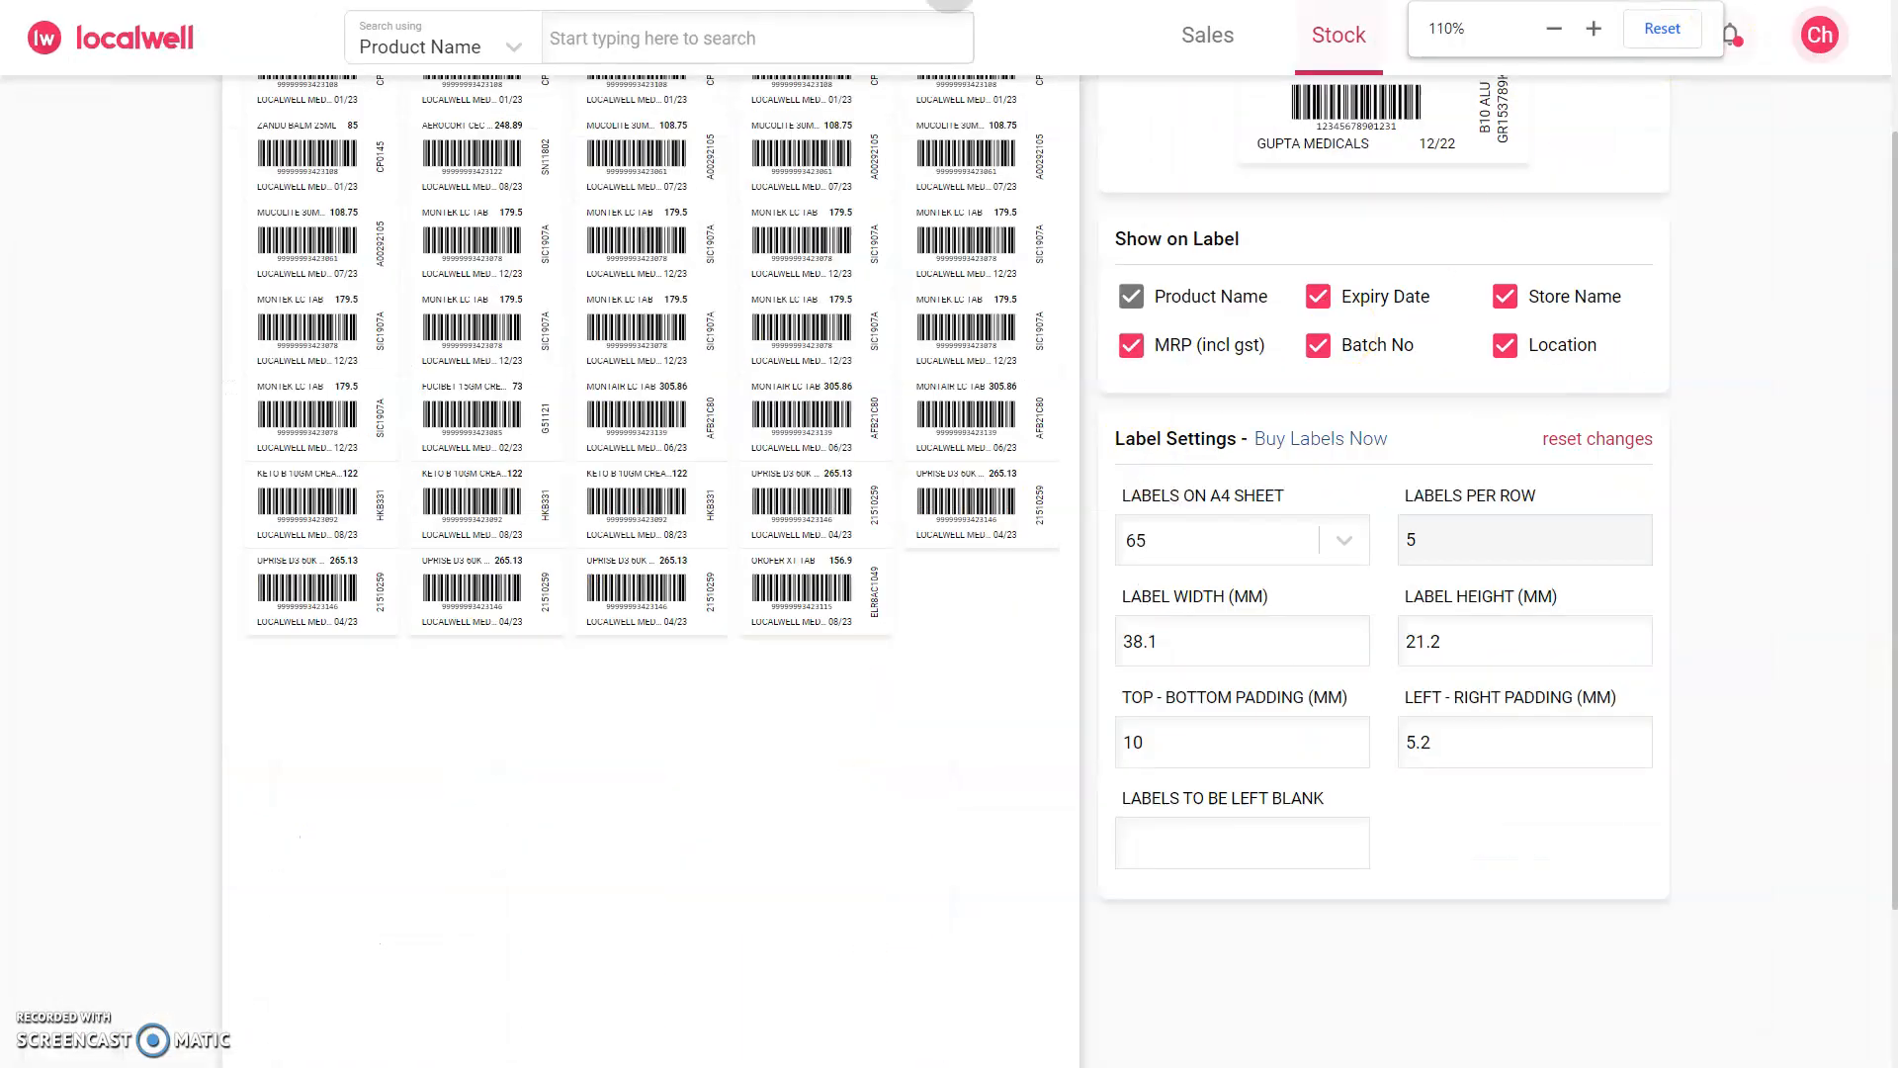
click(1661, 30)
scroll(982, 295, up, 1)
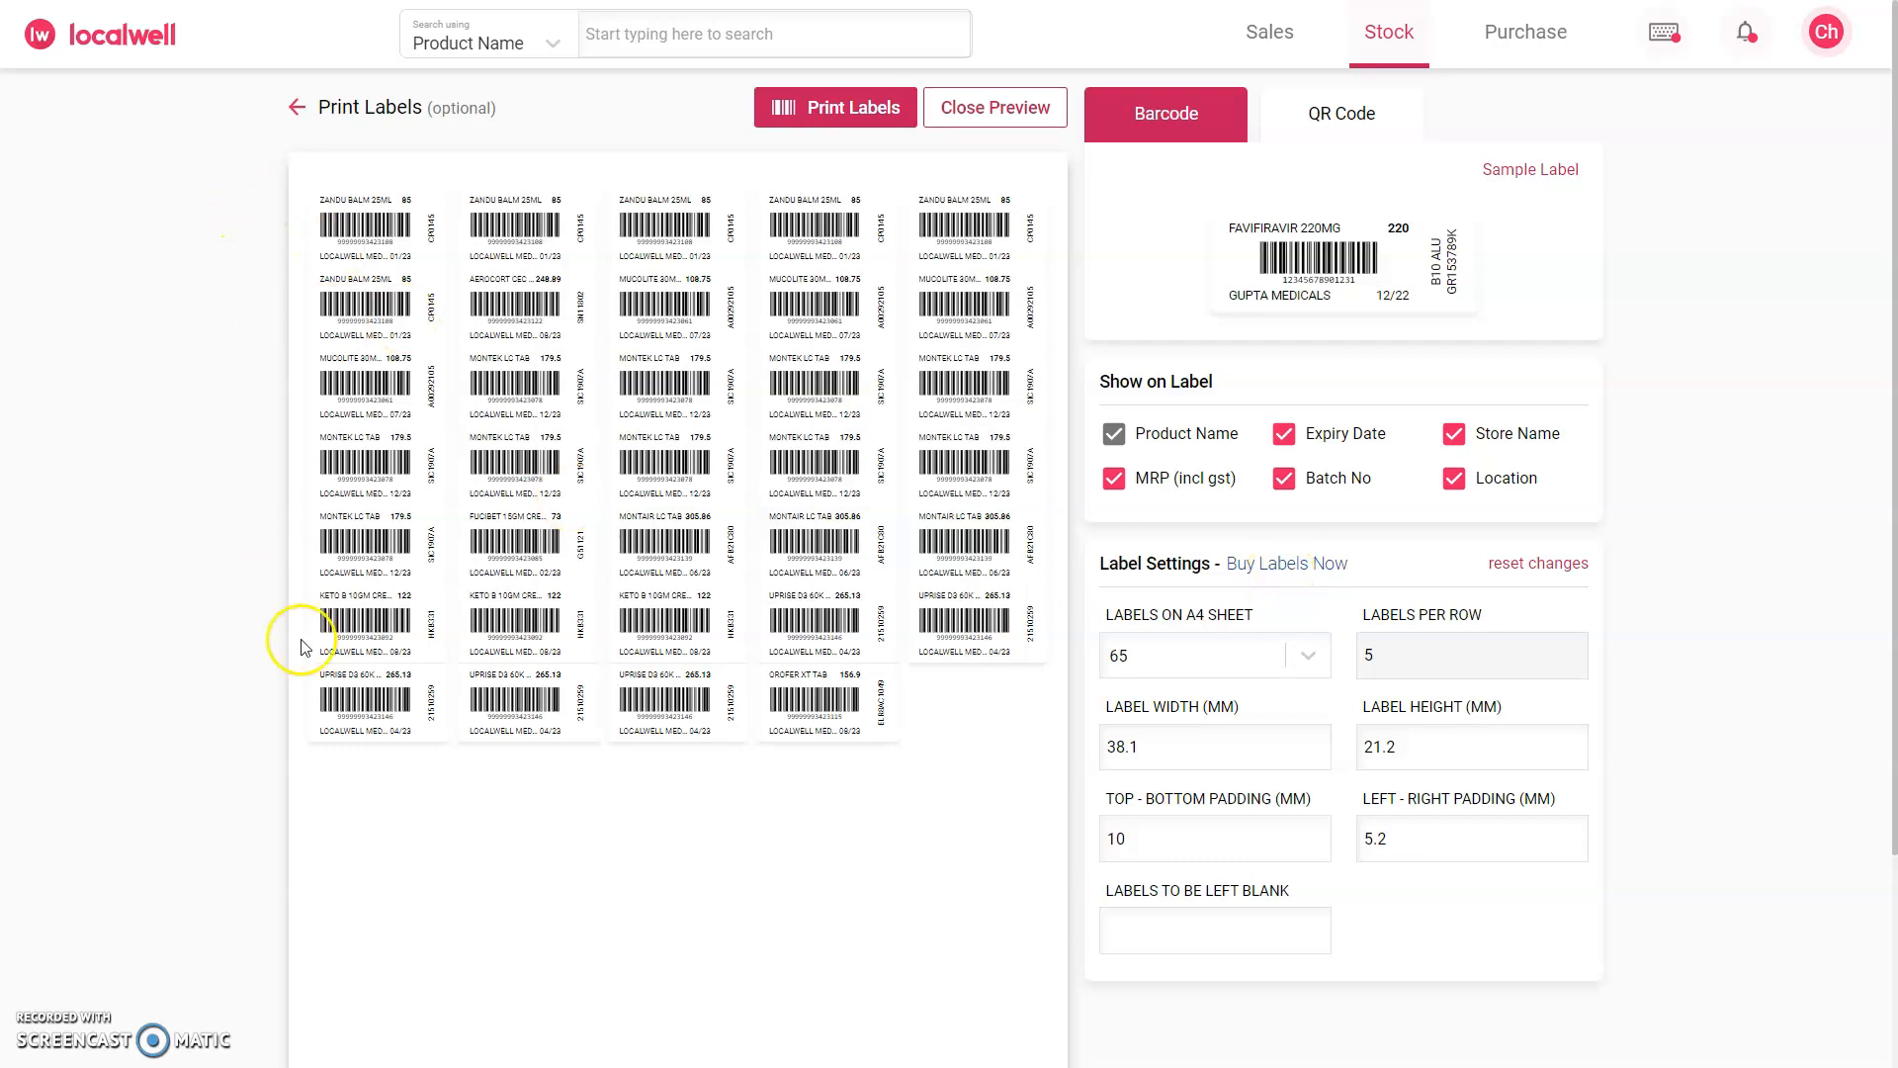
click(1003, 111)
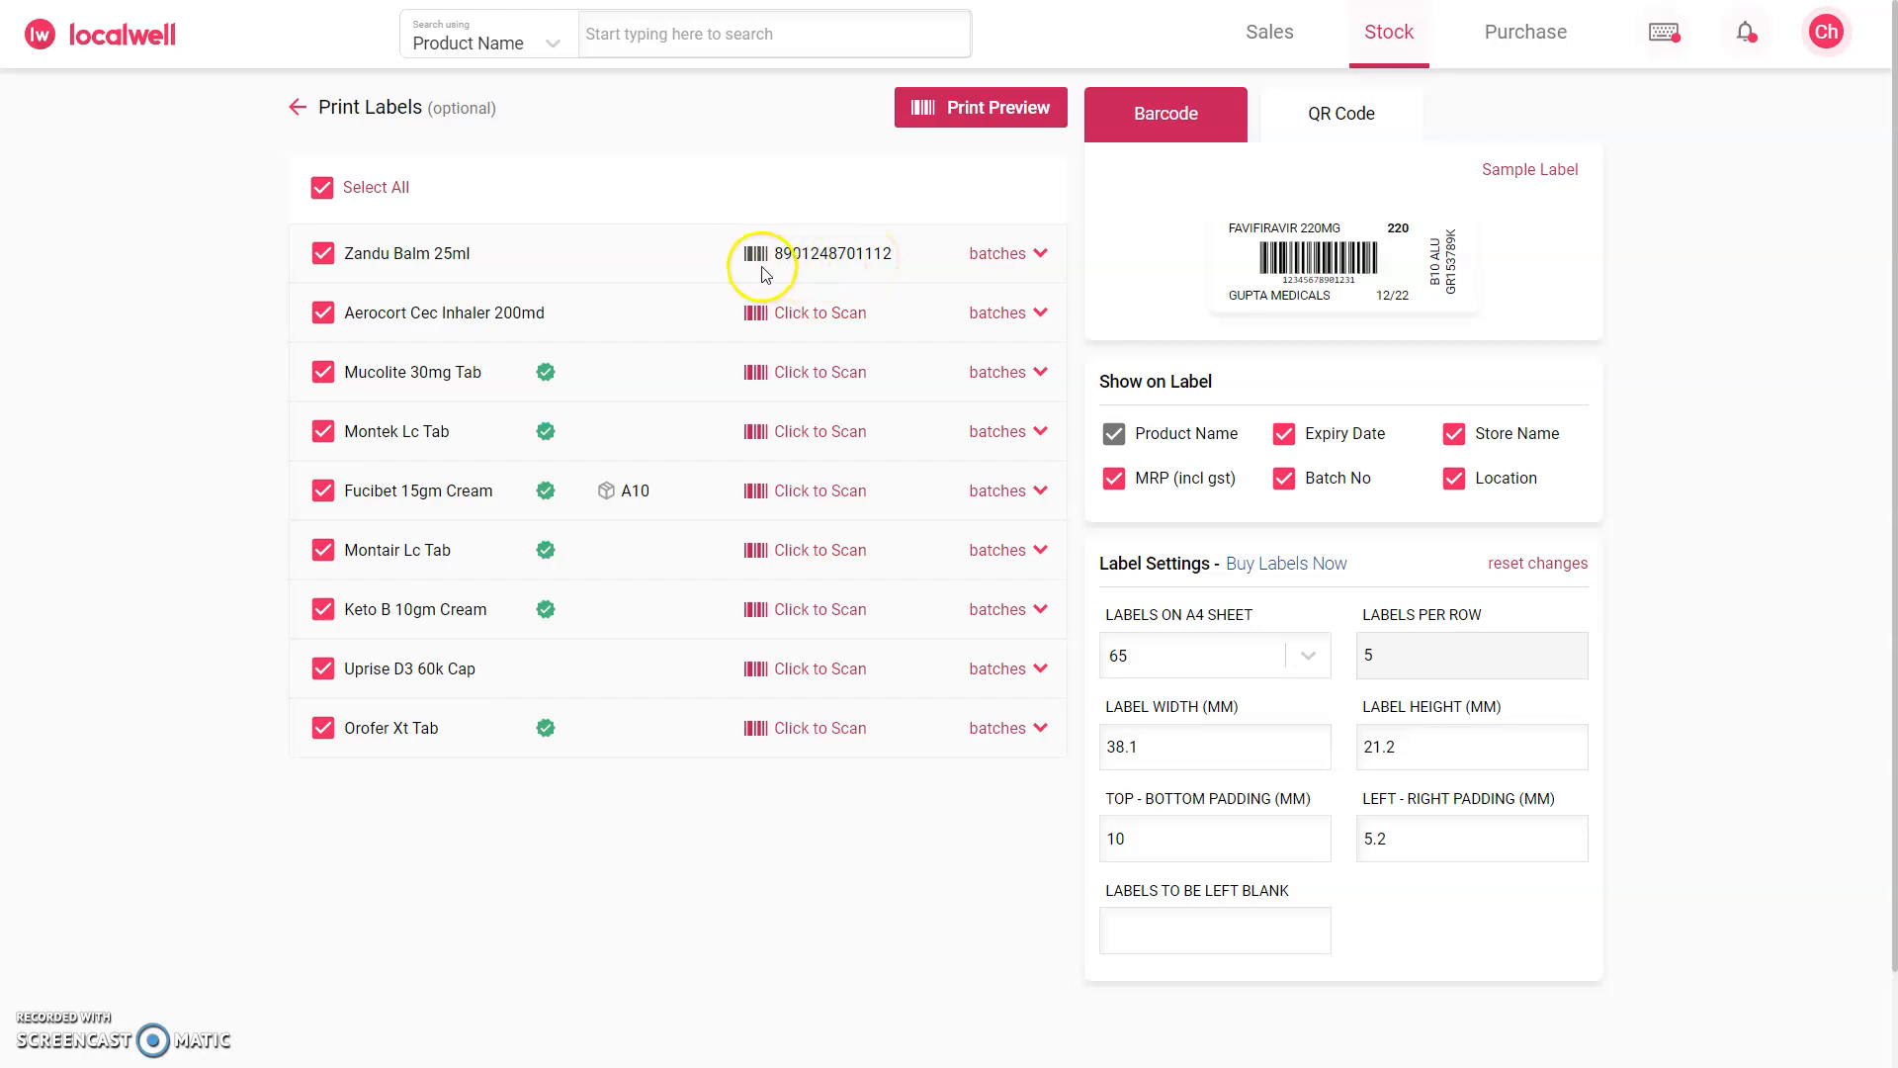
click(994, 256)
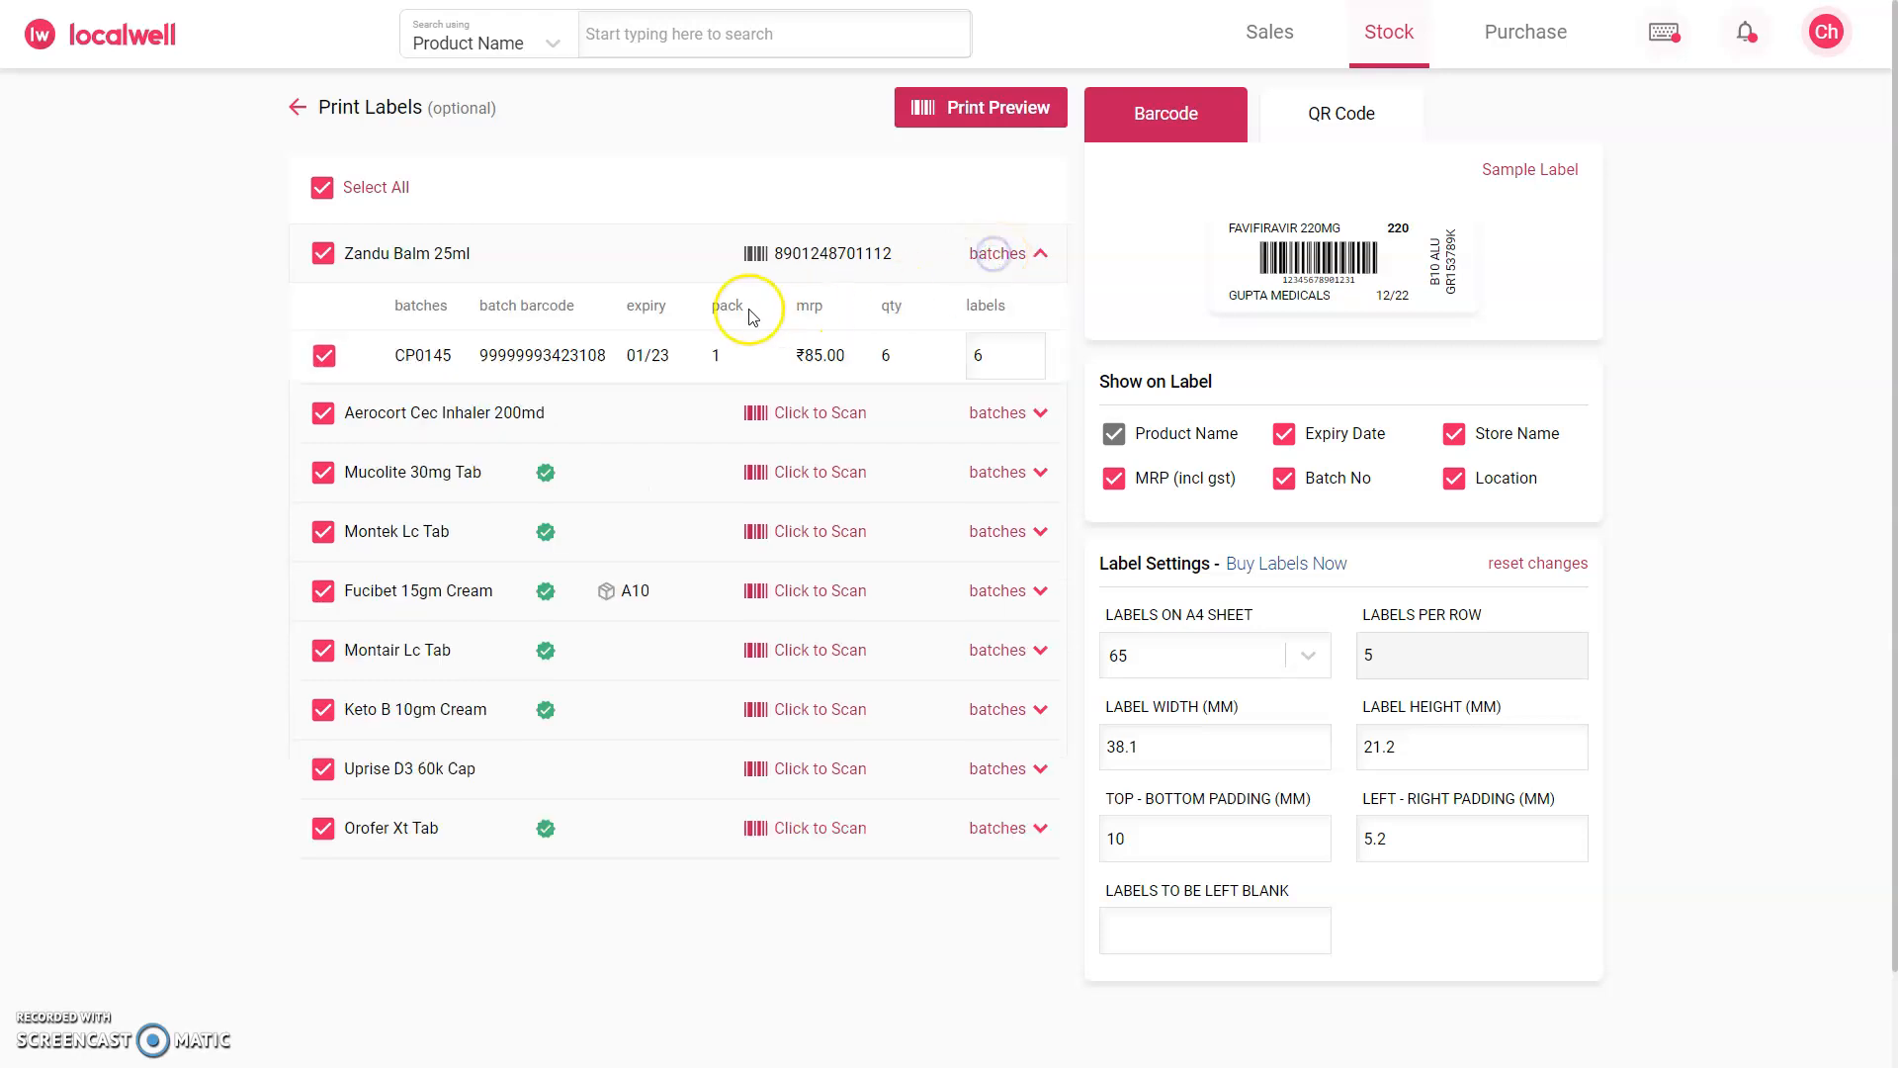
Step: Open the EAN13 barcode entry for Aerocort Cec Inhaler 200md and inspect the product's batch barcode
click(820, 416)
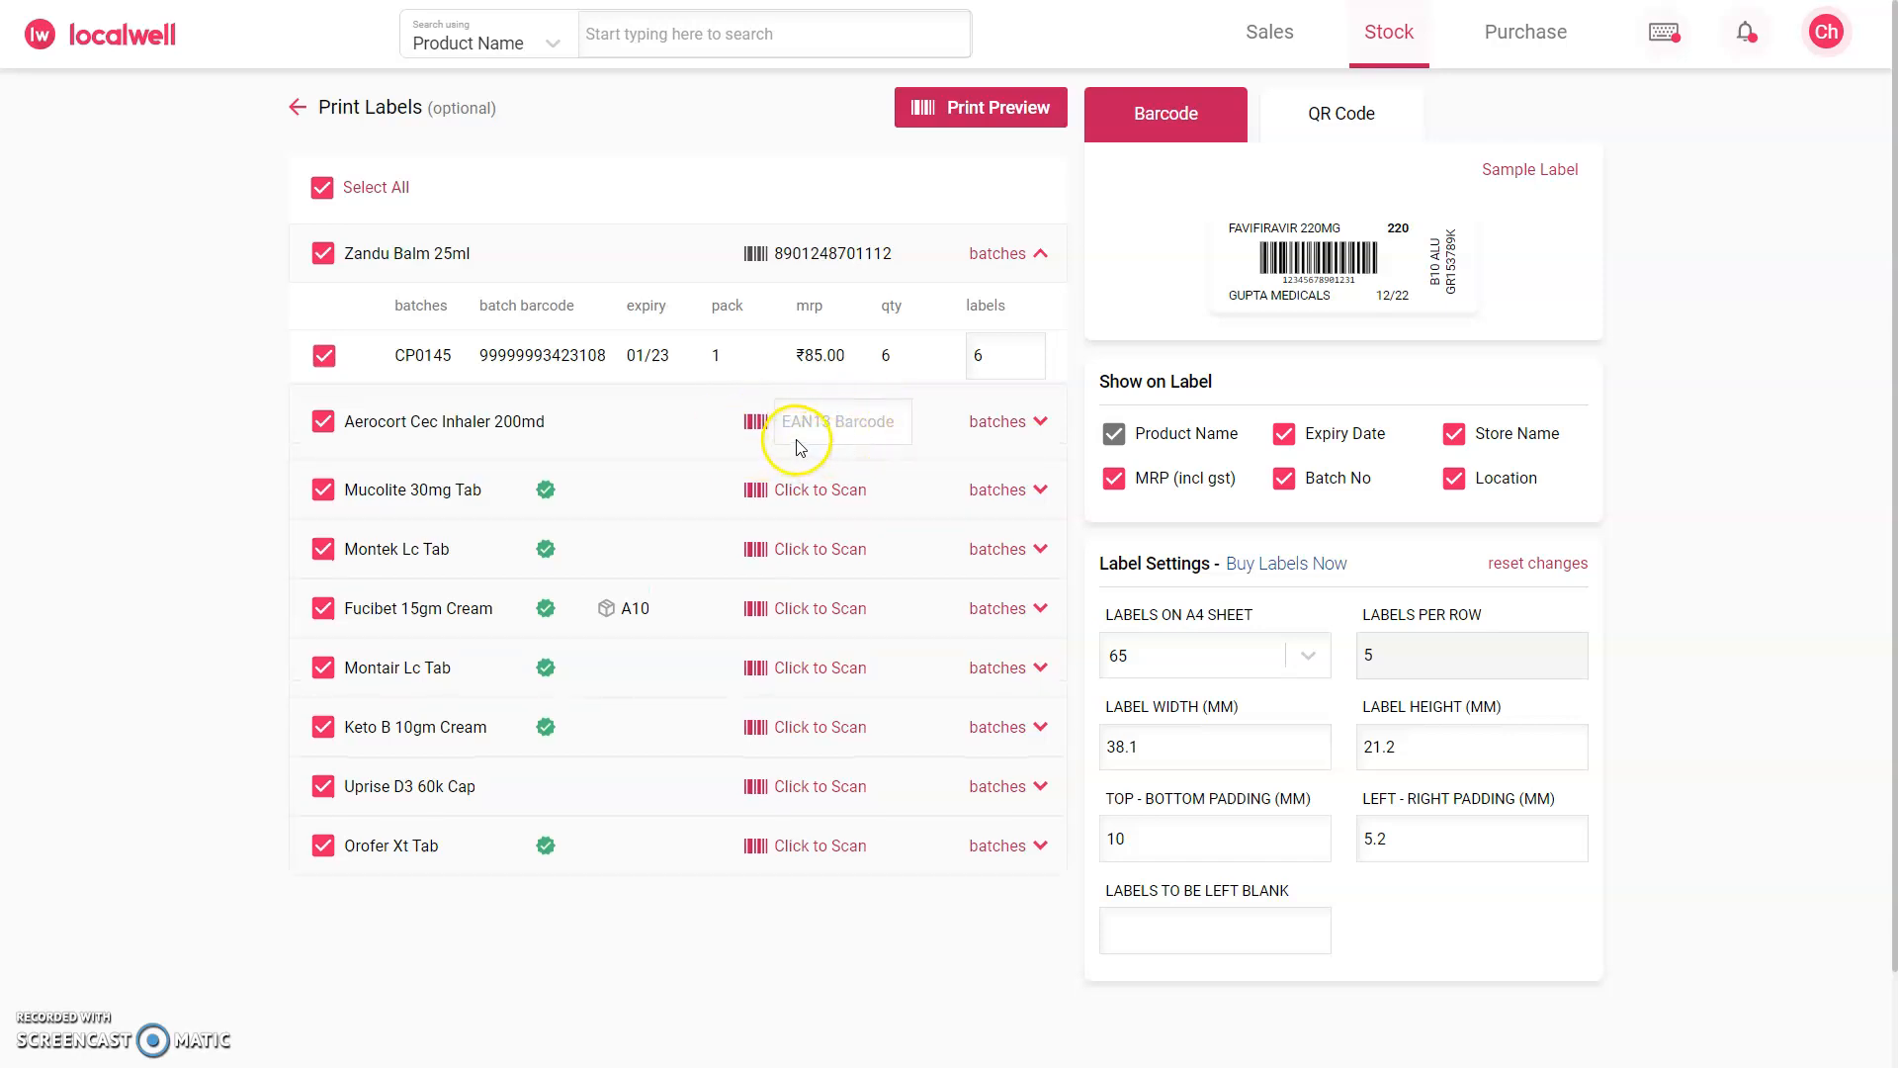
click(866, 425)
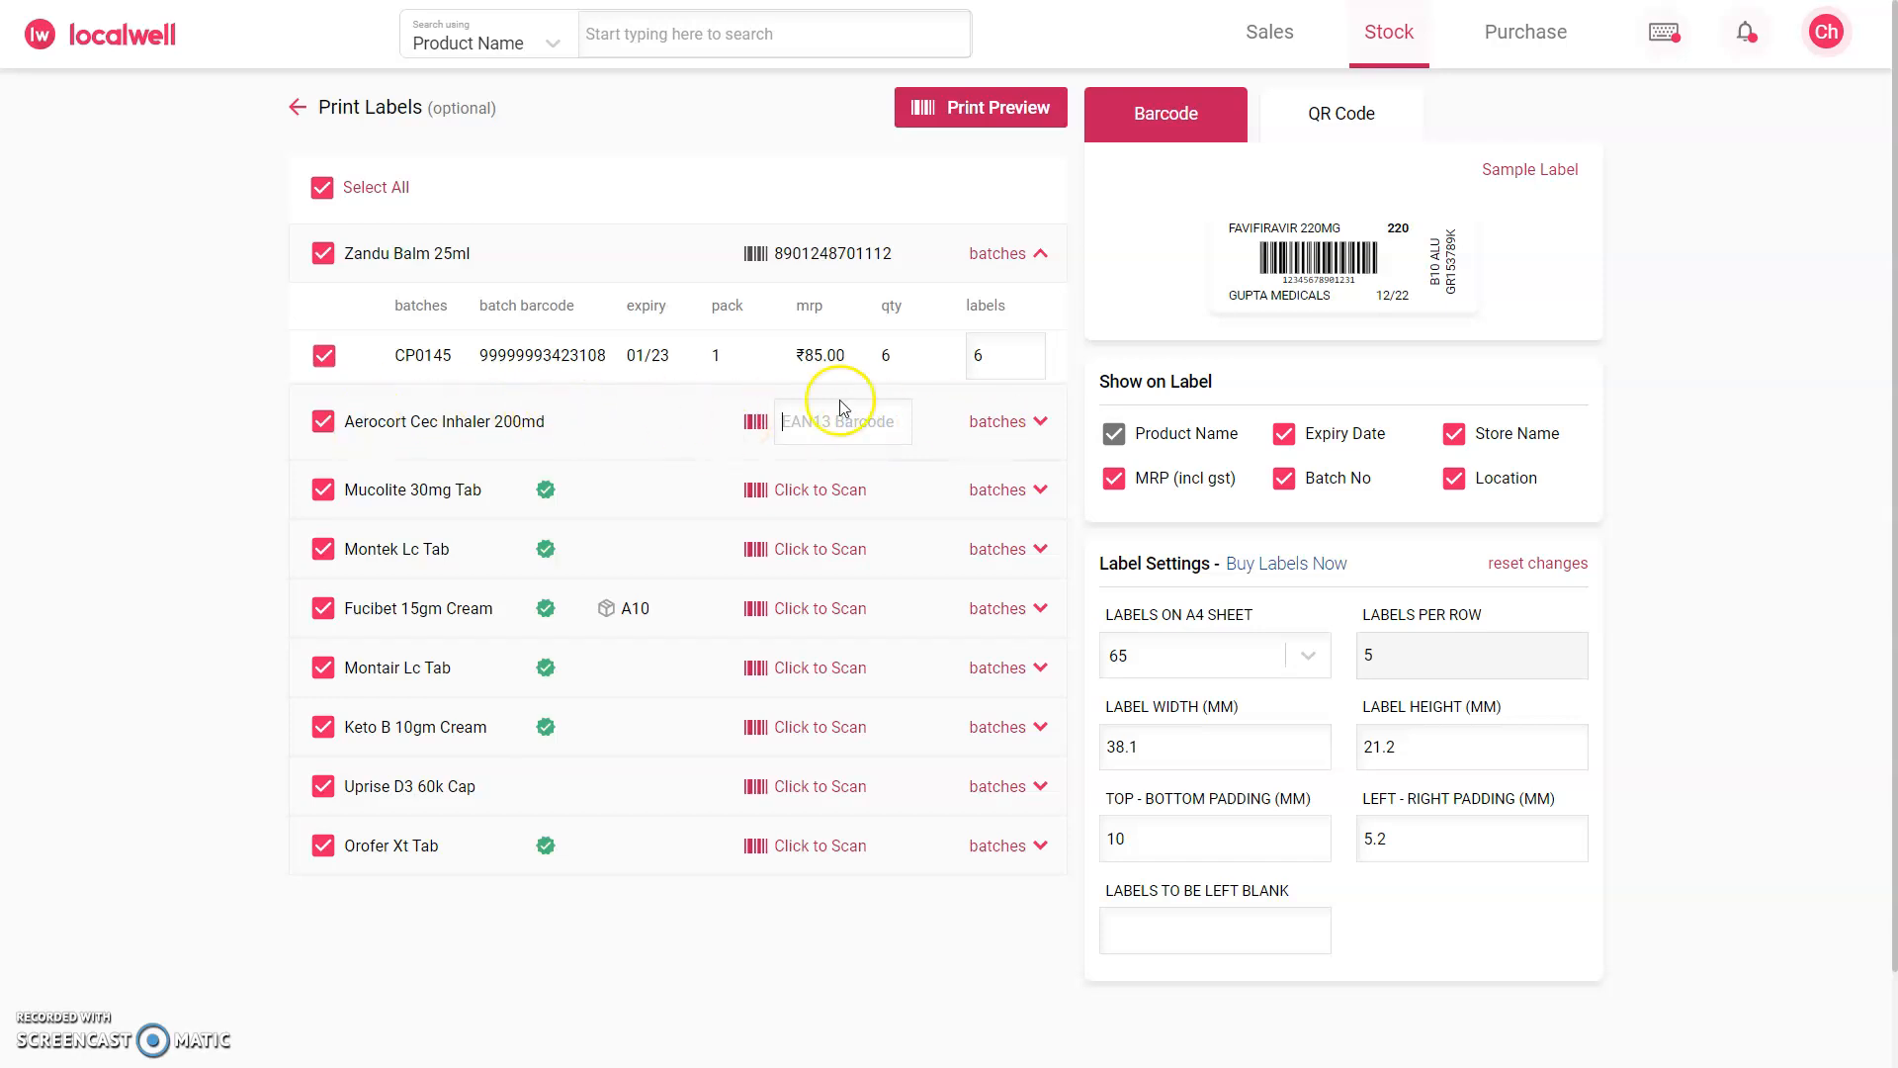
click(1029, 423)
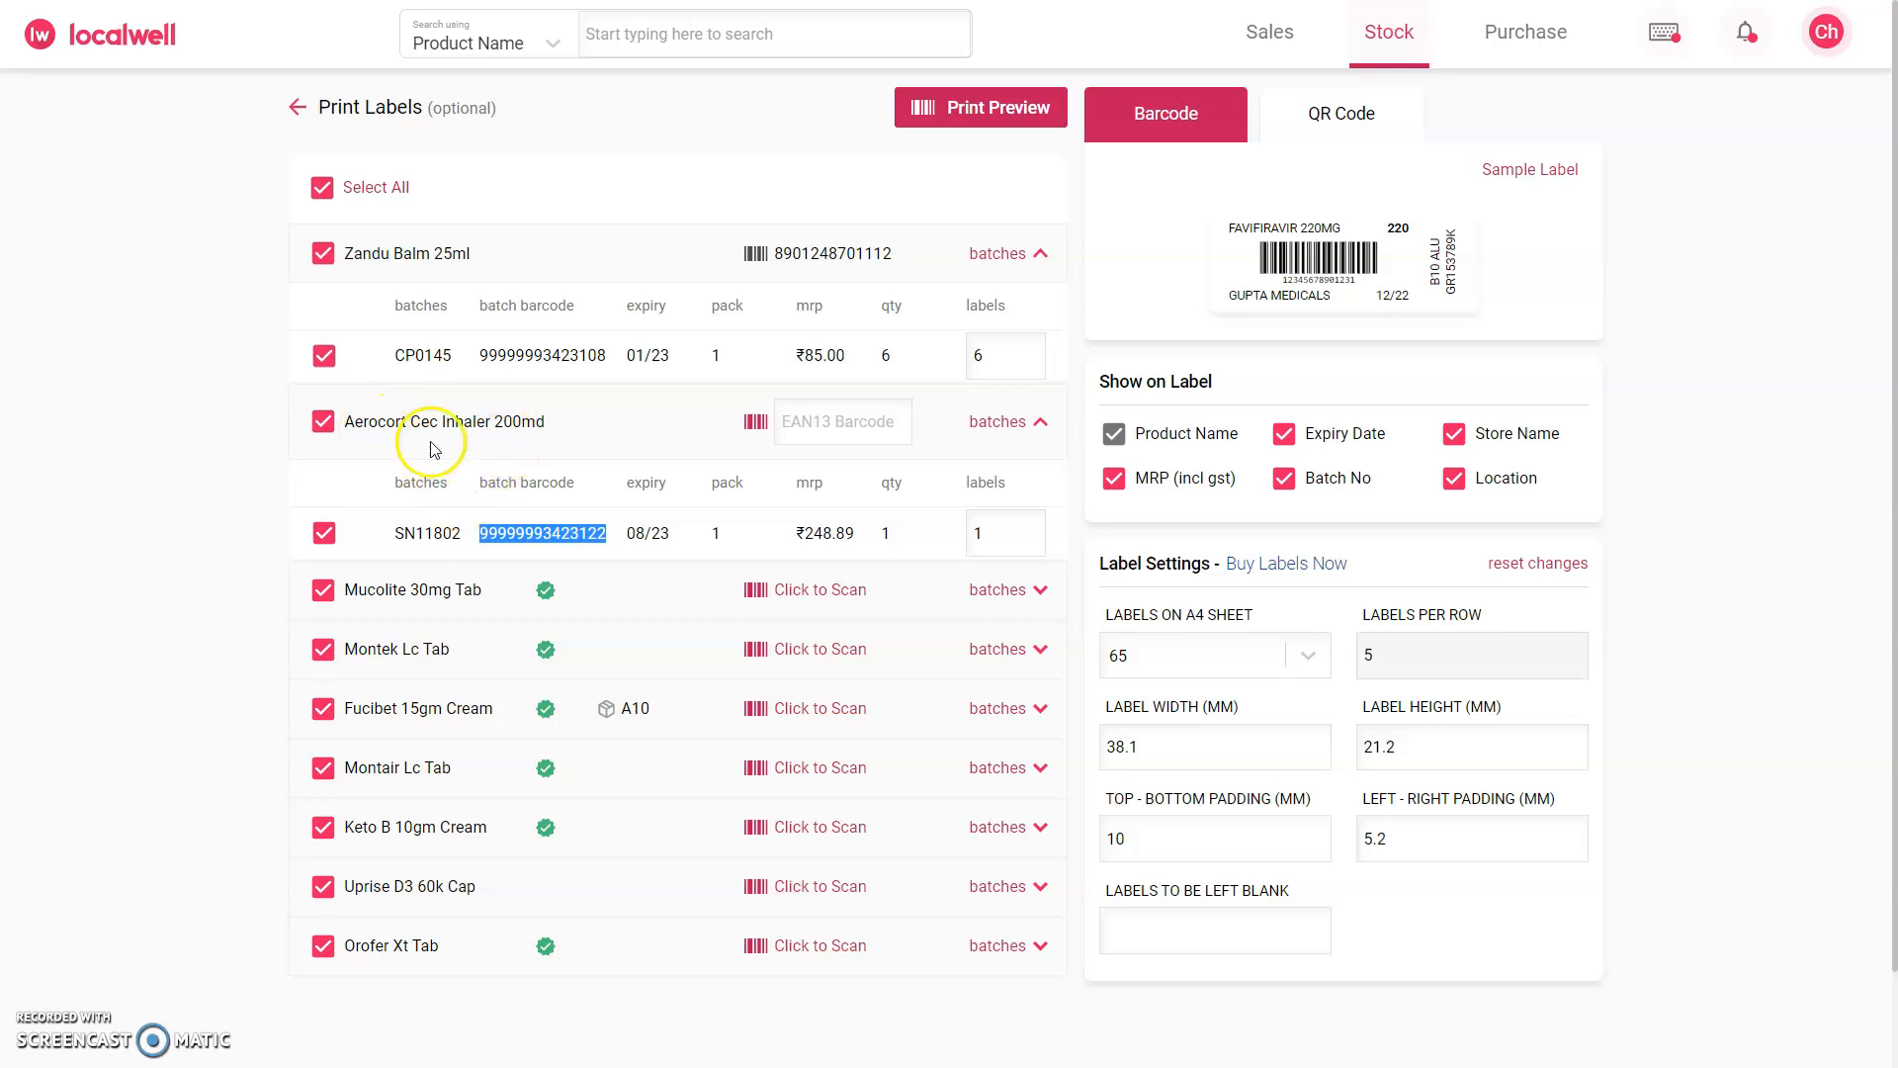
click(1033, 423)
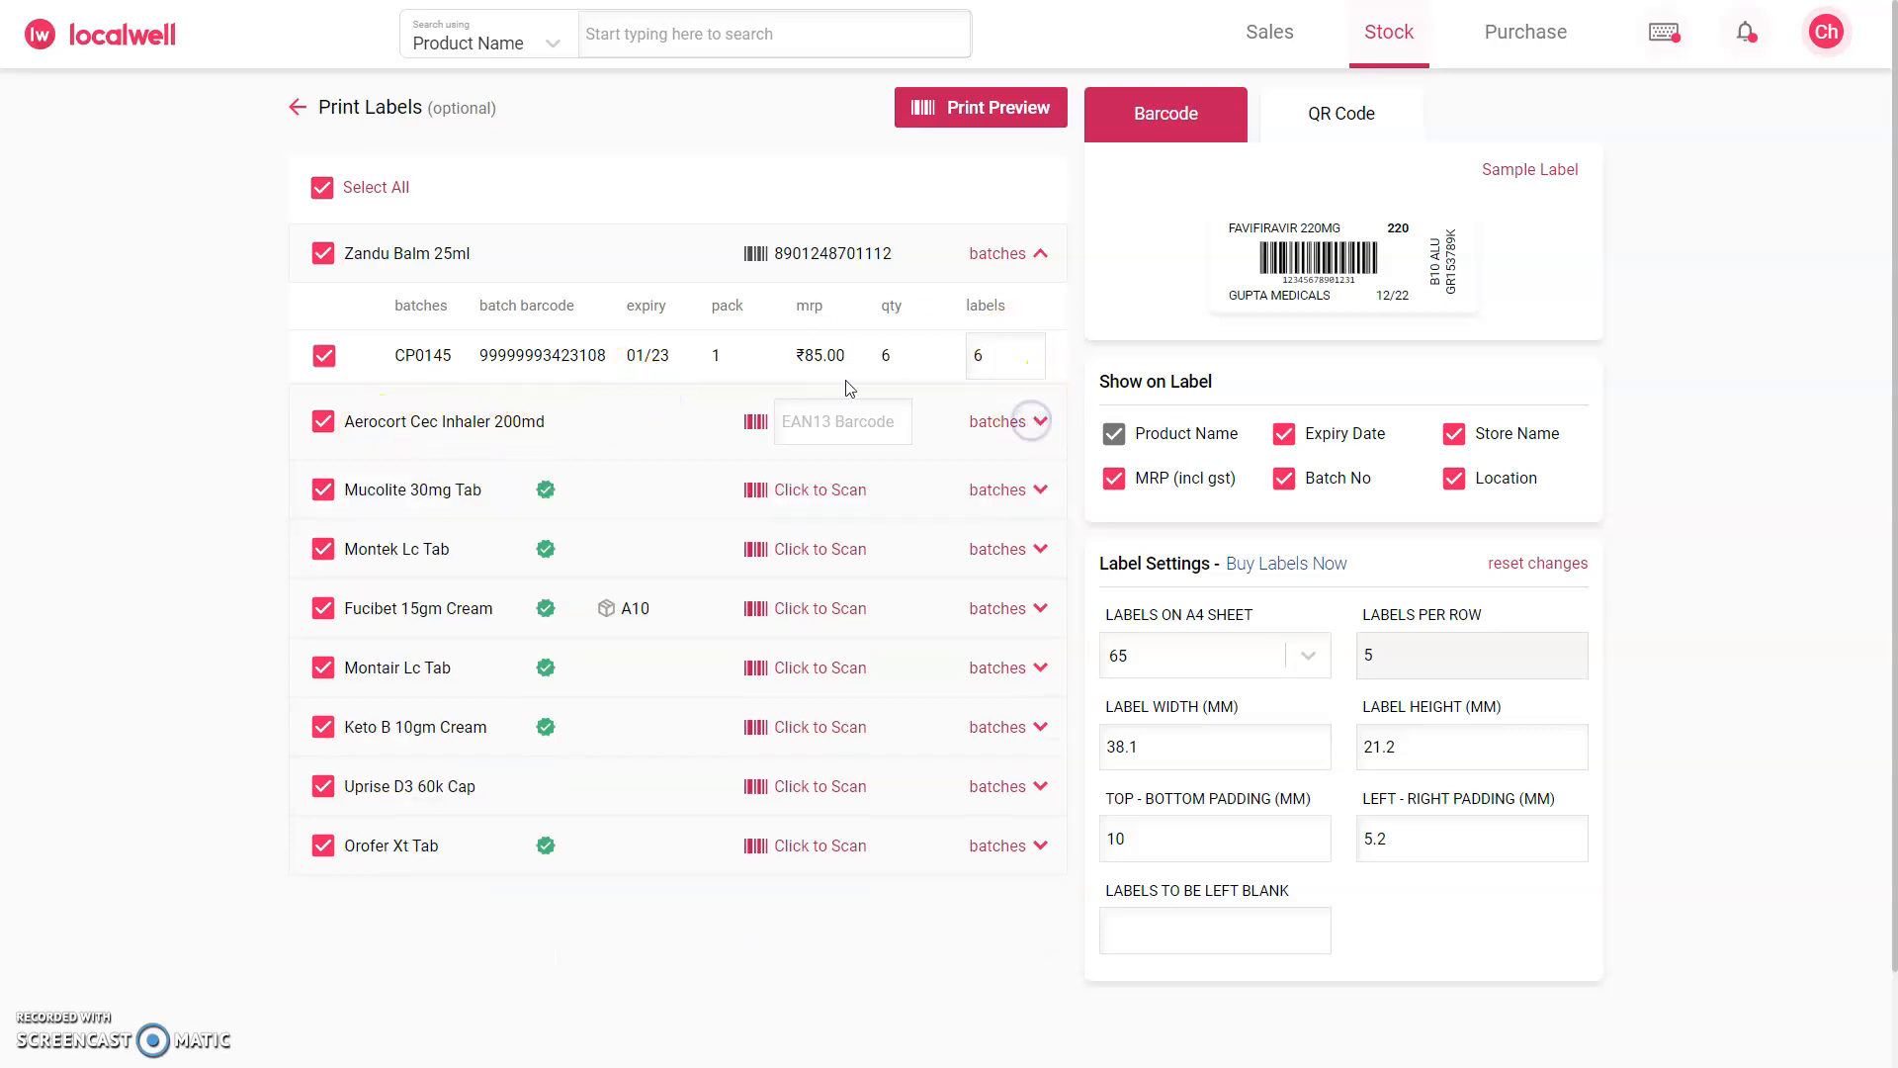
Step: Exclude Zandu Balm 25ml from the labels and open the print dialog for the remaining ones, cancelling without printing
click(1028, 252)
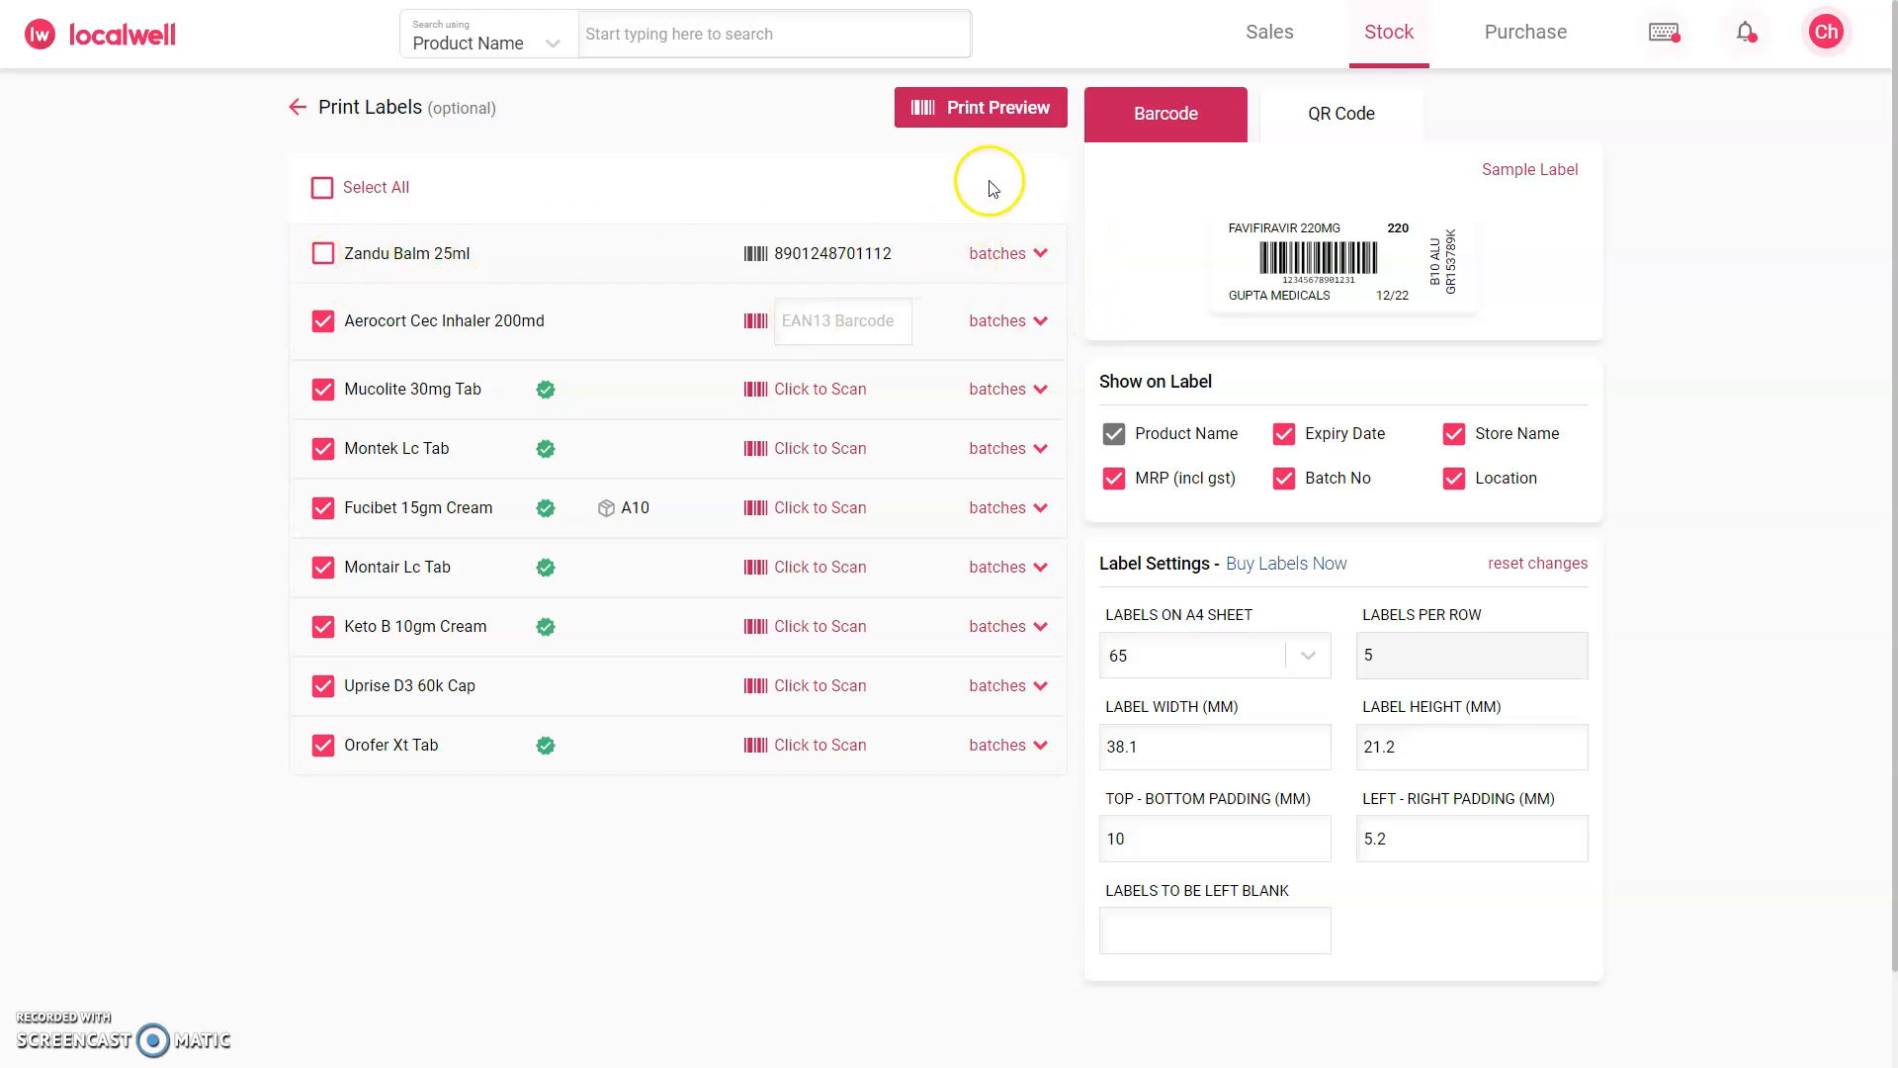
click(988, 122)
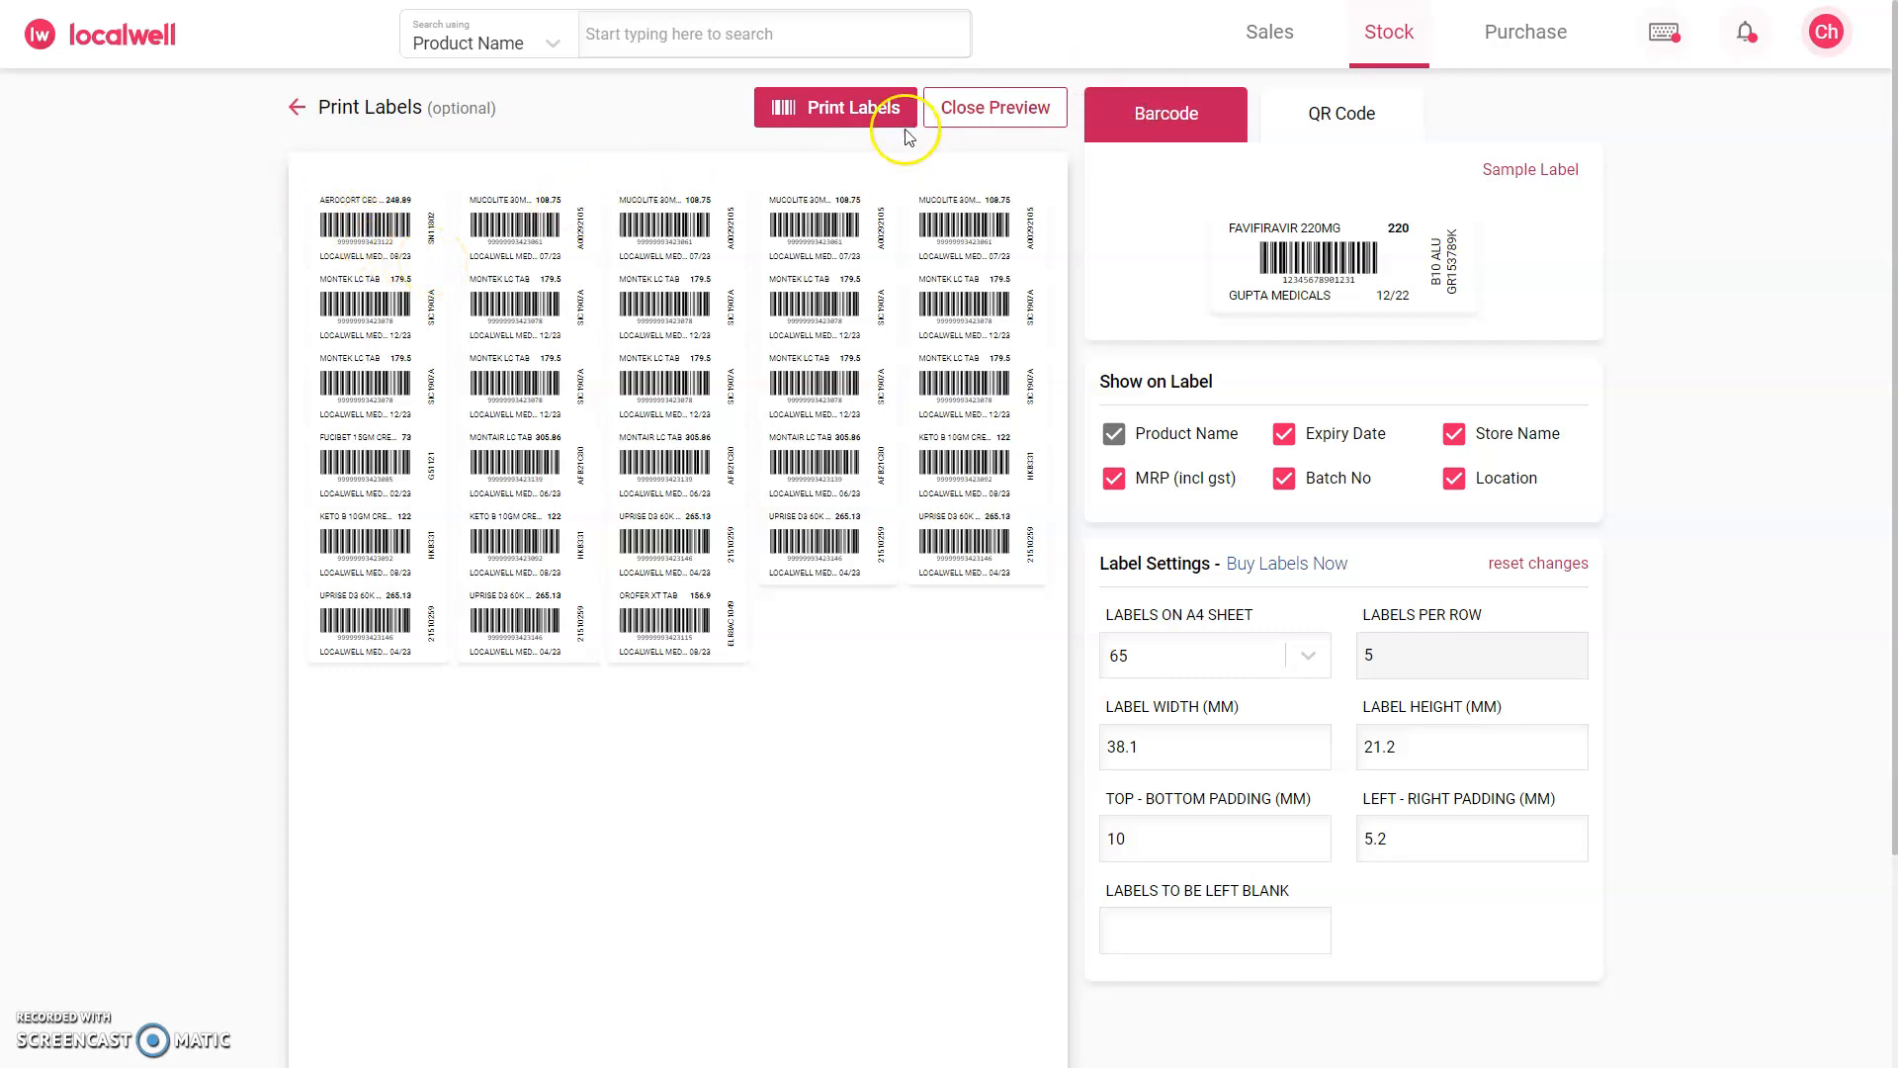
click(869, 124)
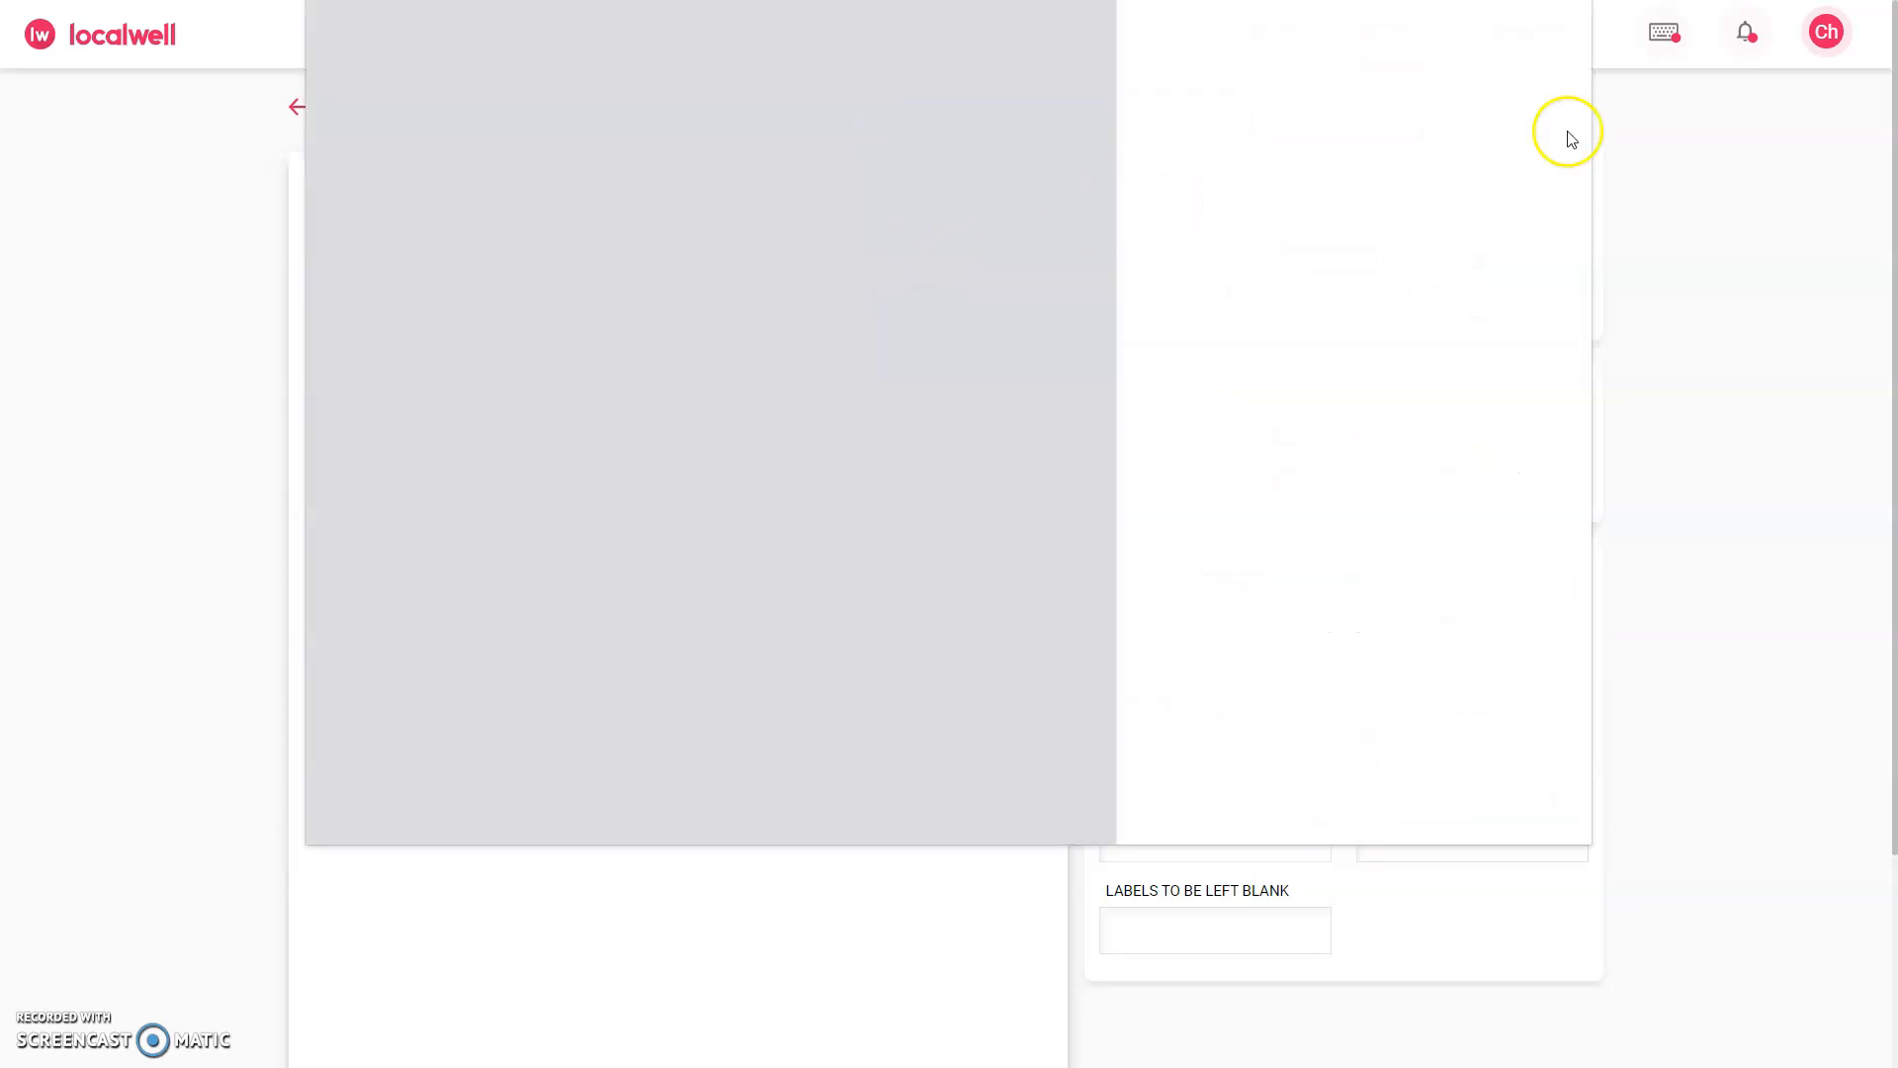
click(1531, 800)
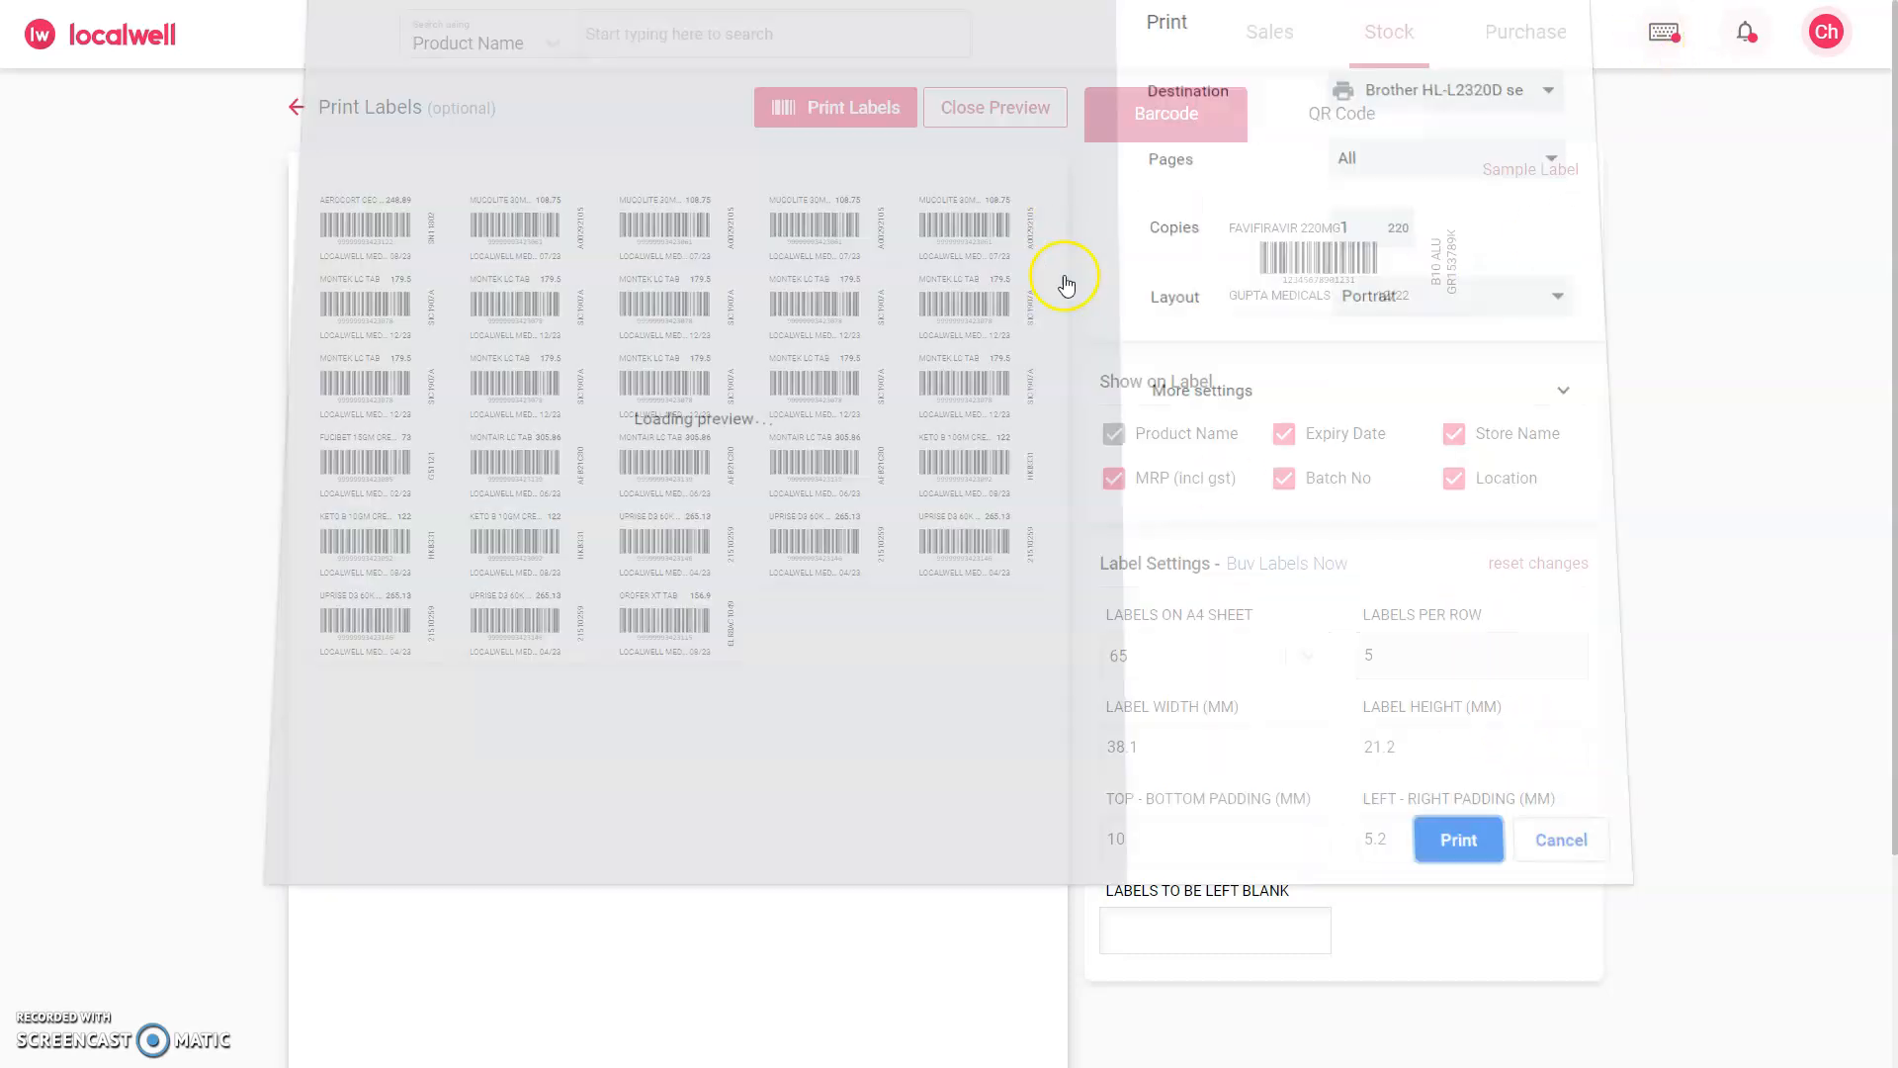
Step: Copy the product barcode of Zandu Balm 25ml and use it to add one pack to a new sale through barcode scanning
double_click(815, 249)
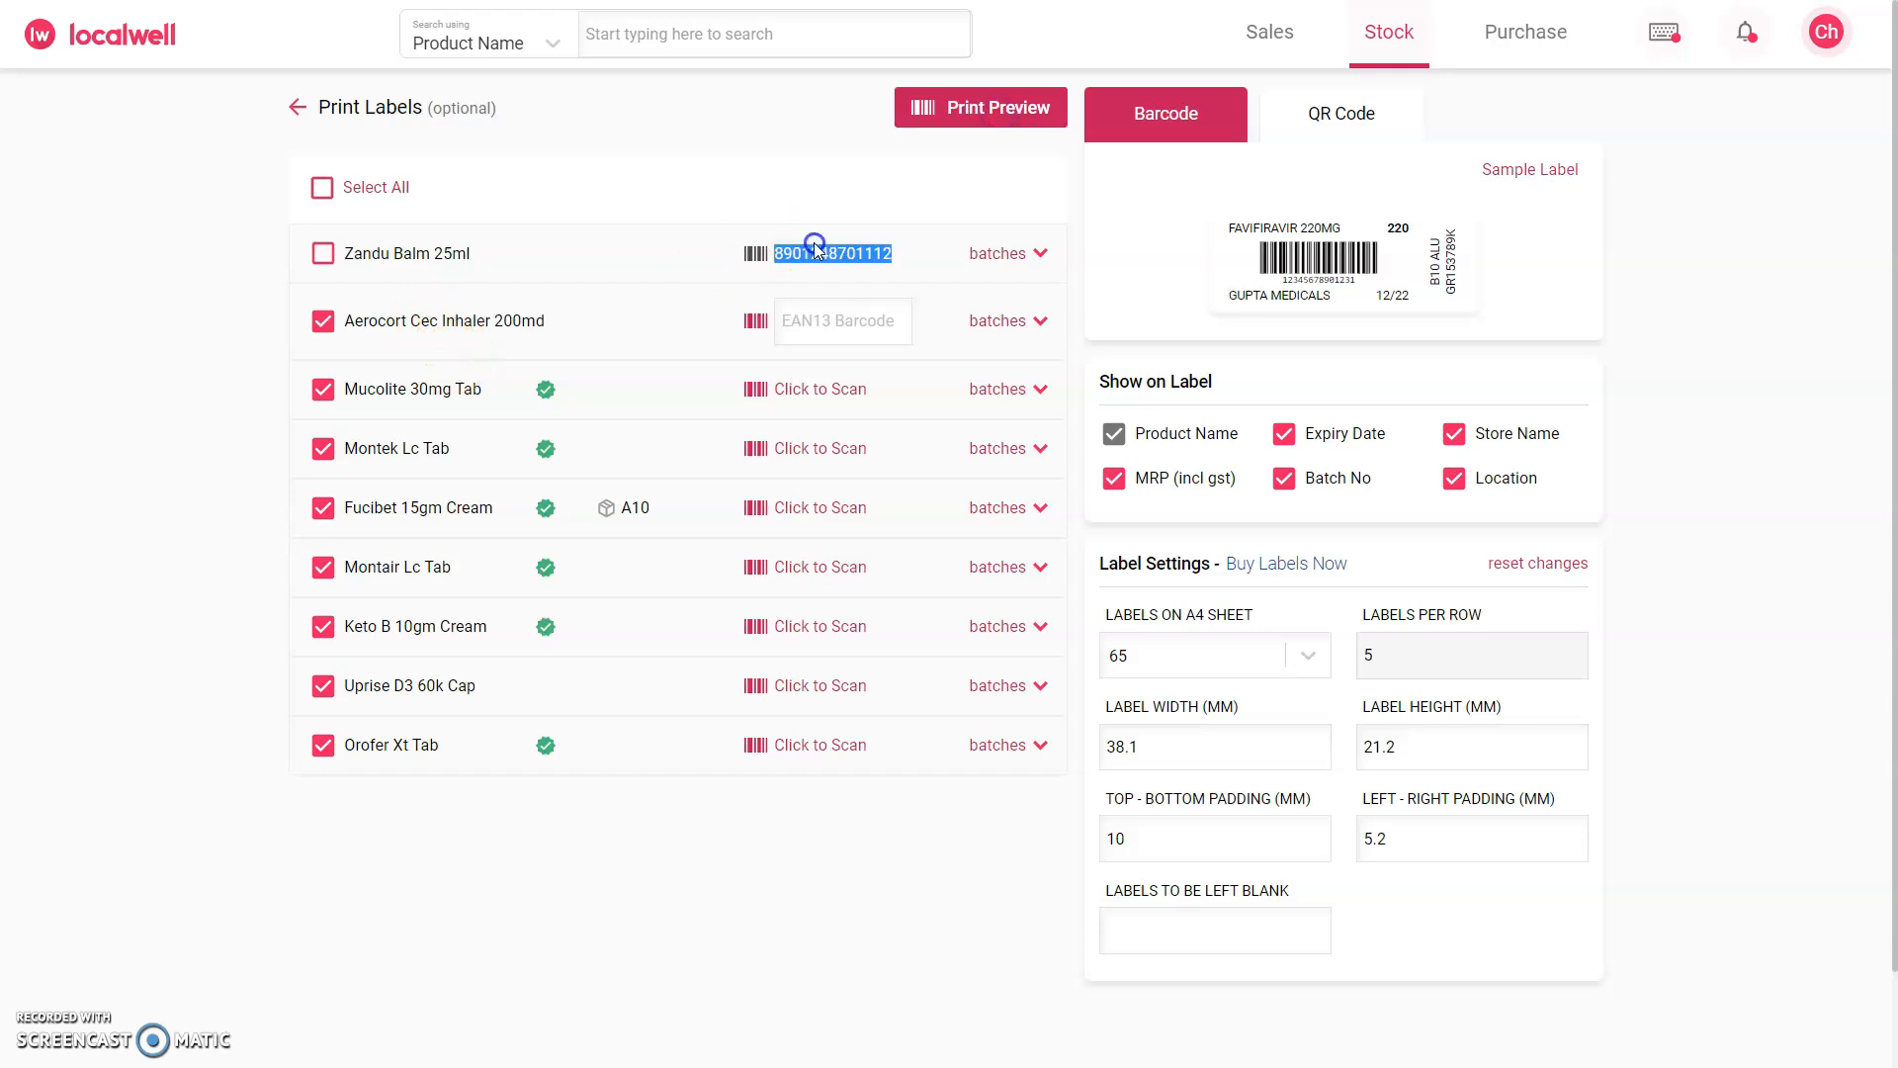
click(1269, 33)
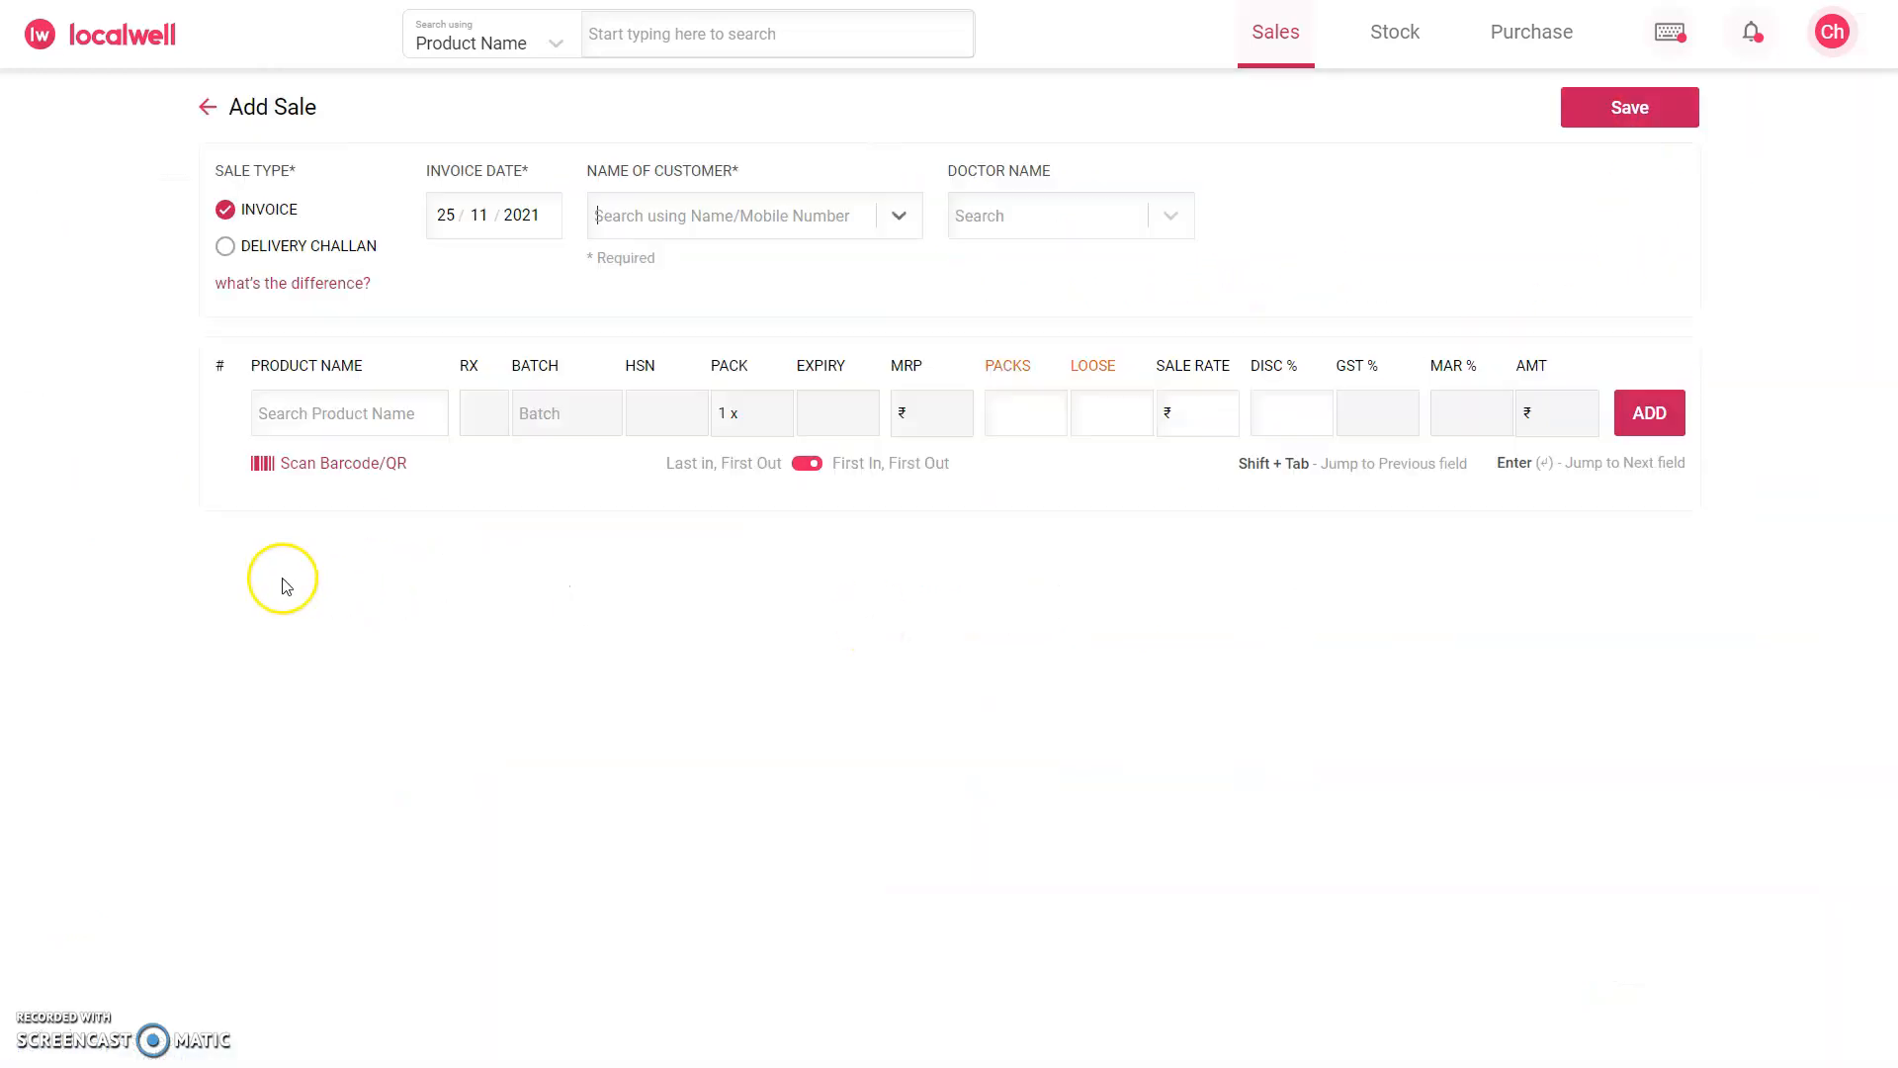
click(352, 464)
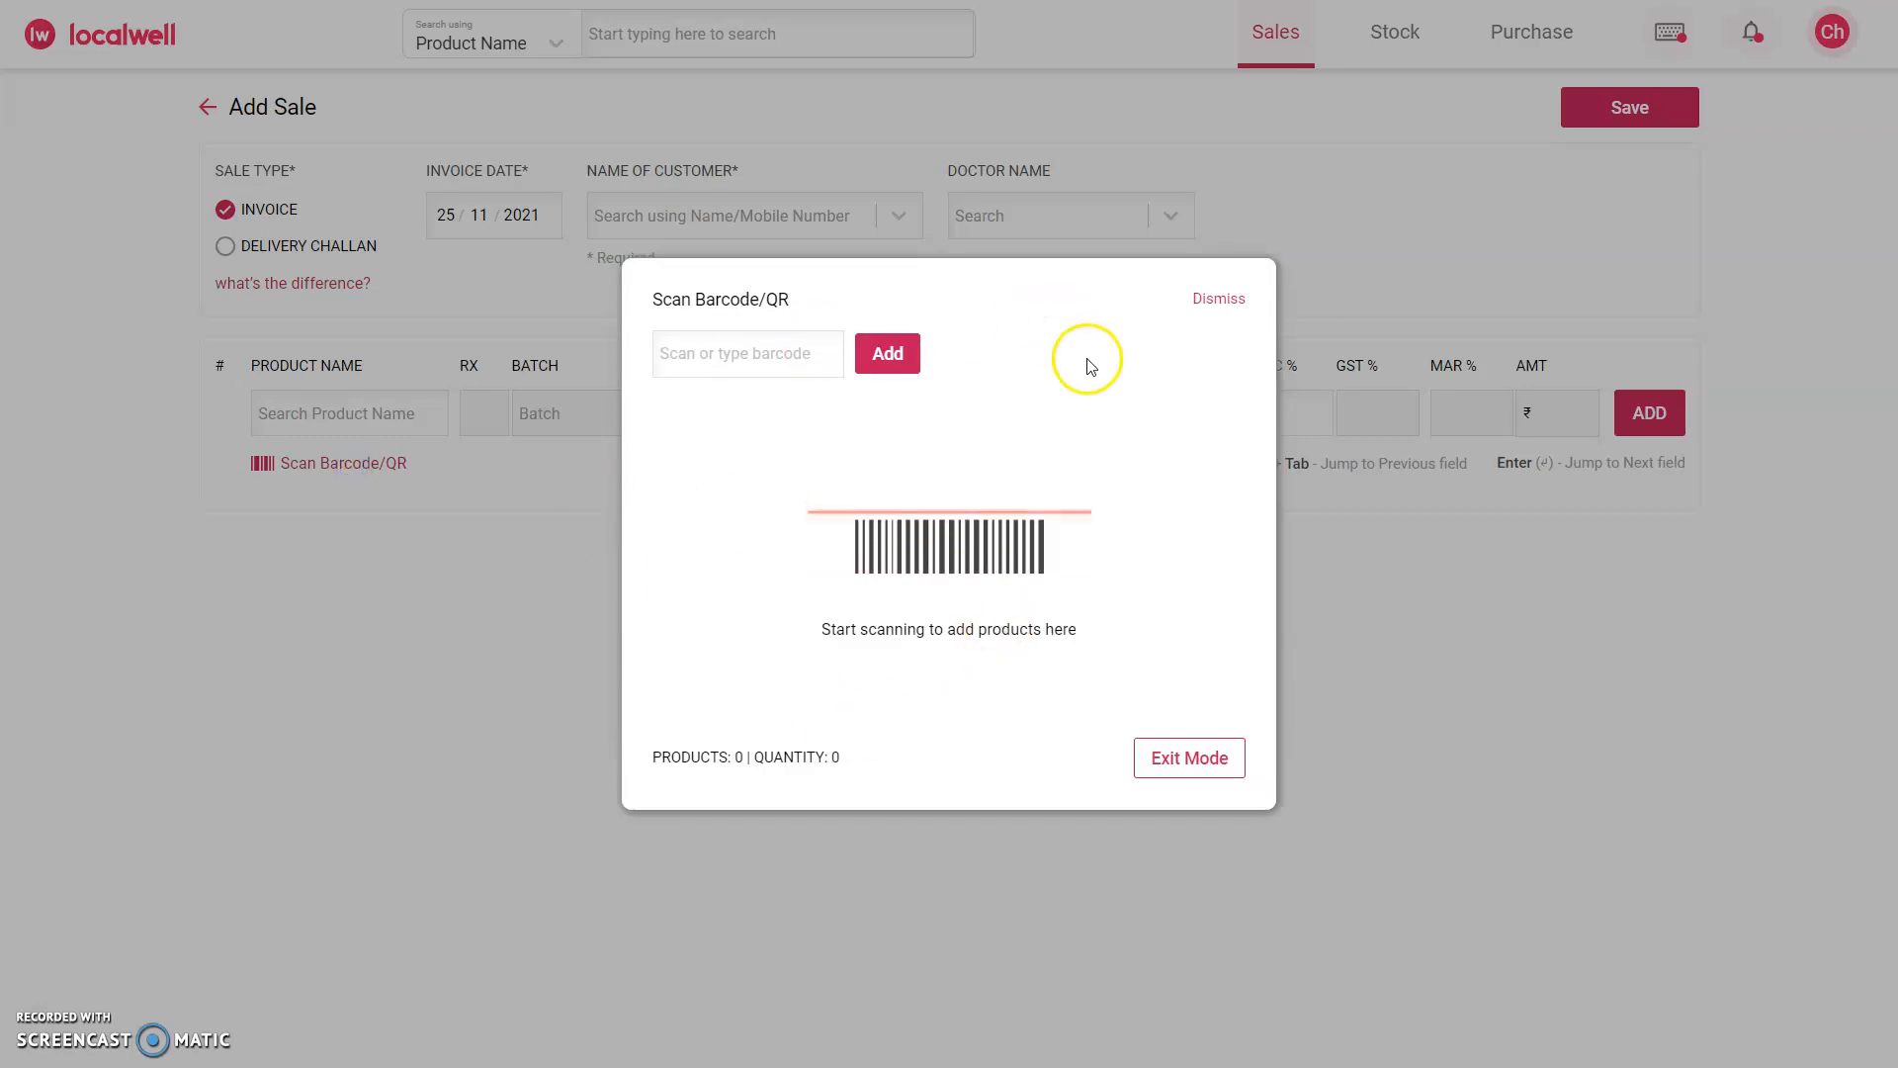
click(690, 370)
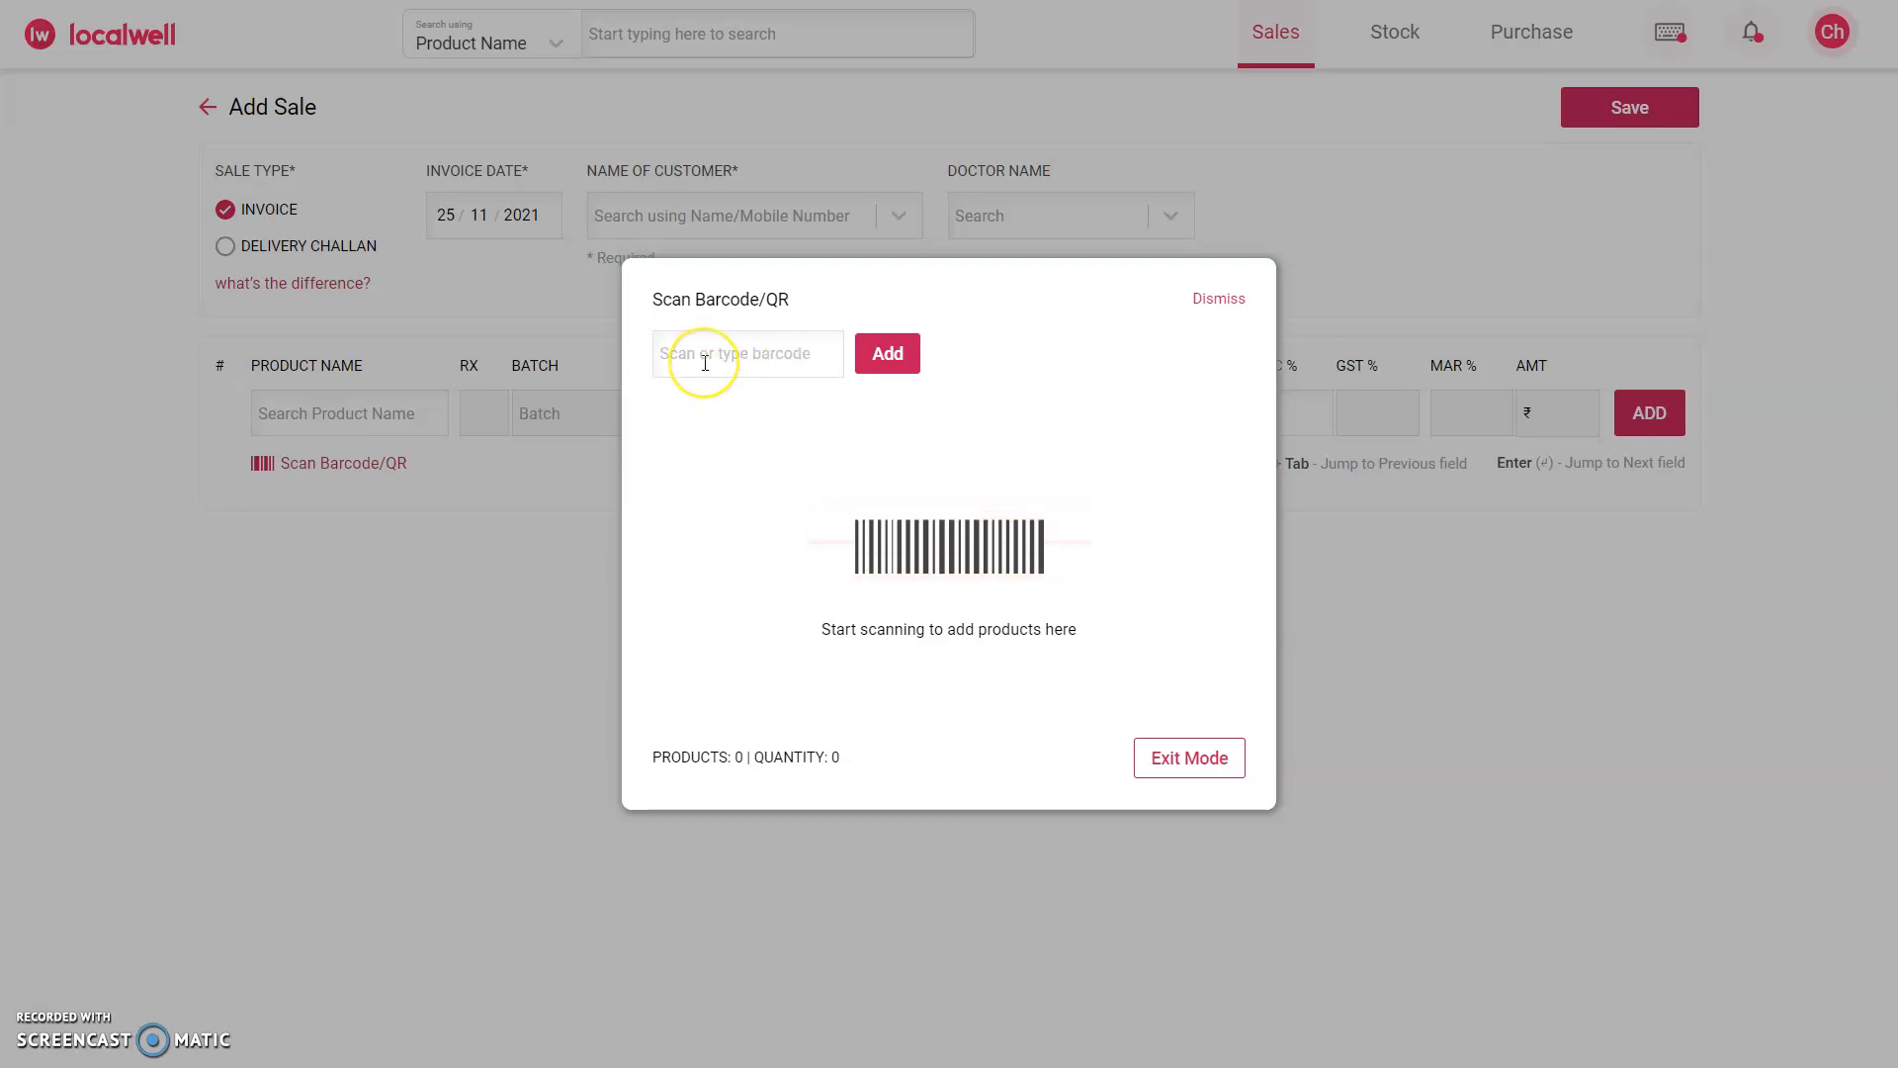
click(1218, 298)
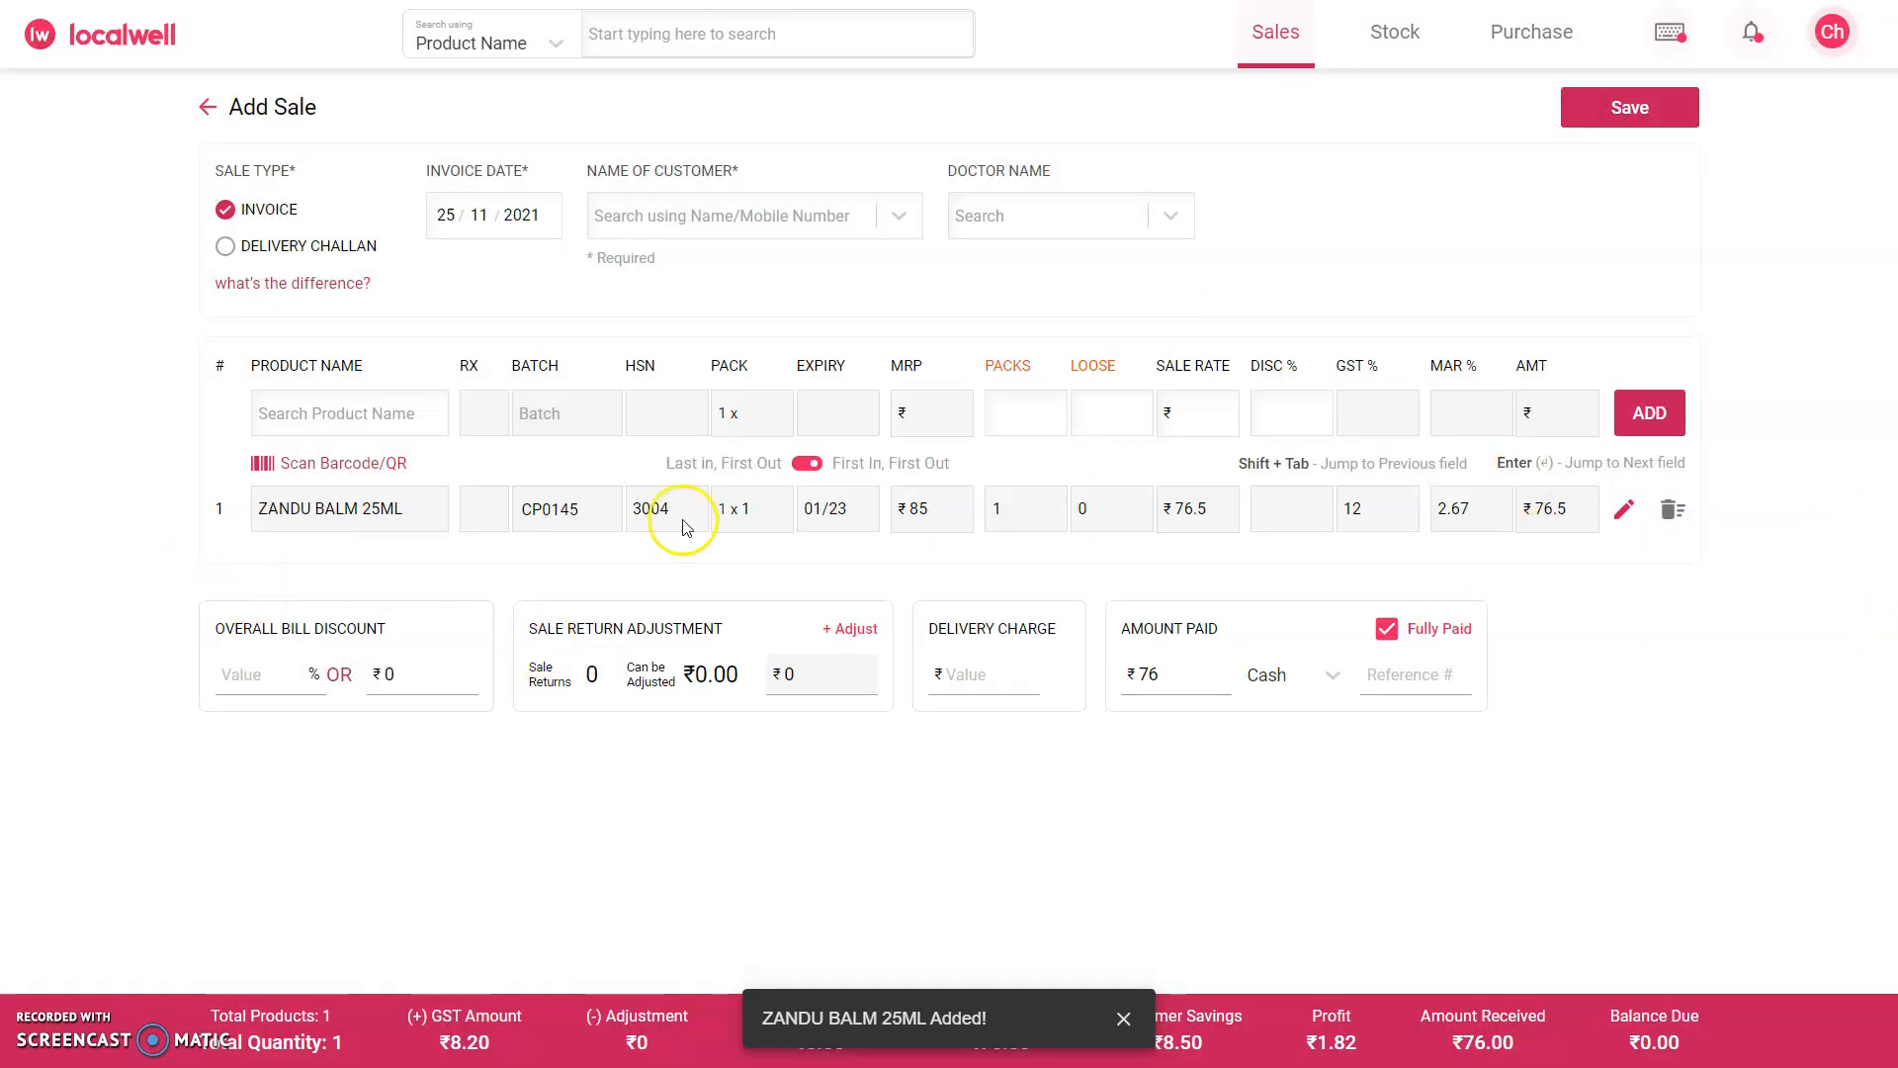